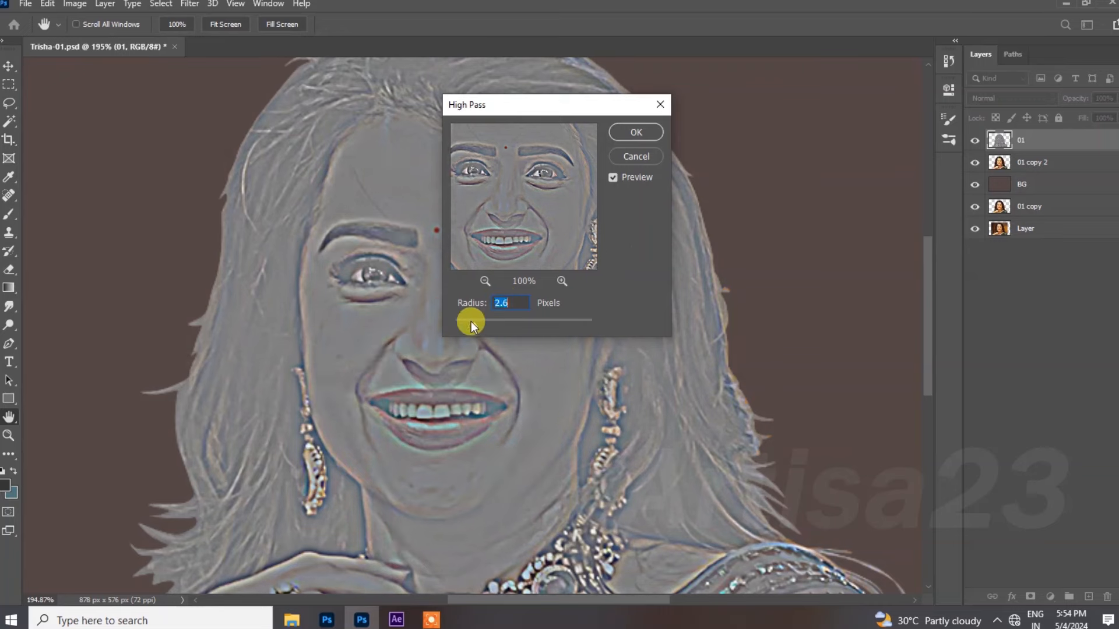
# Apply a High Pass filter with a 2.6 pixel radius to the top 01 layer and set its blend mode to Overlay.
pyautogui.press('Return')
pyautogui.click(1012, 98)
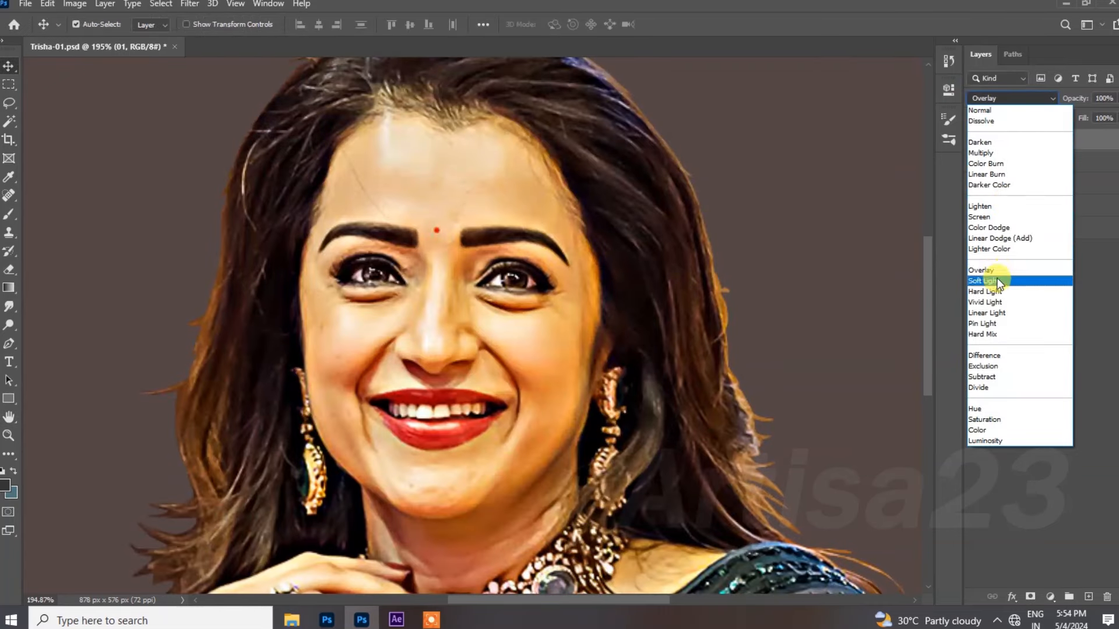
pyautogui.click(995, 269)
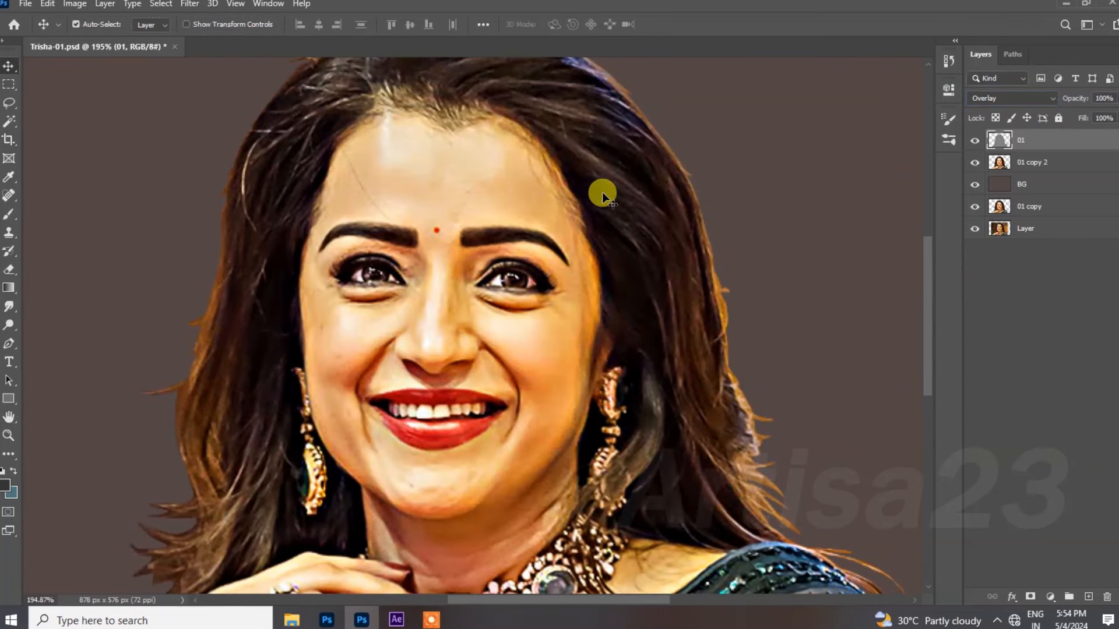
pyautogui.scroll(-2, 602, 191)
pyautogui.click(1112, 99)
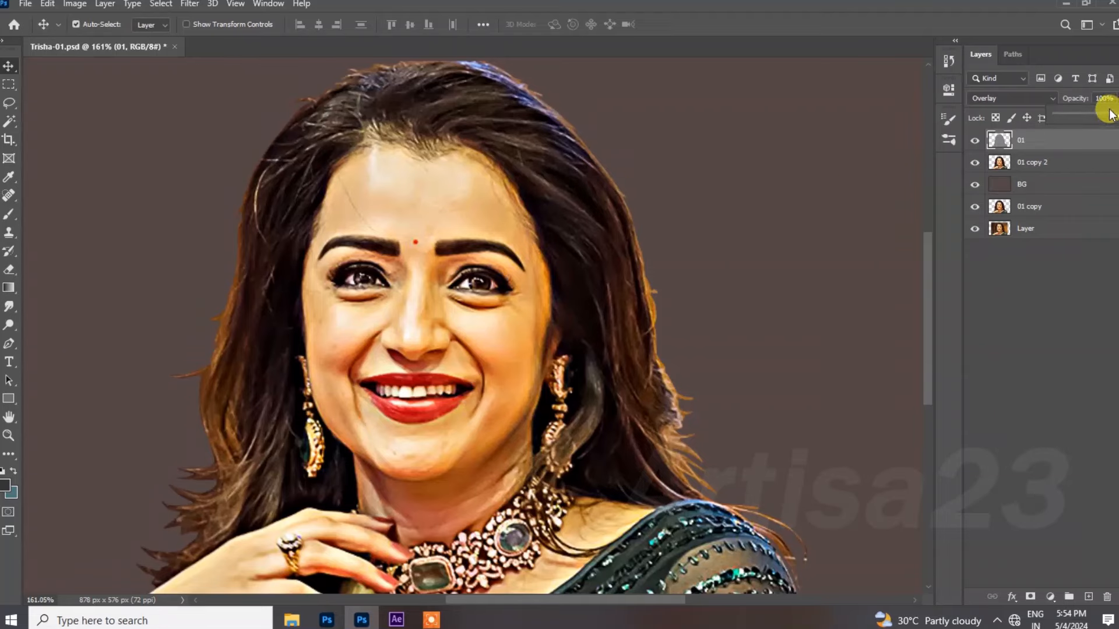
# Compare the portrait with and without the sharpening layer, and merge the 01 layer with 01 copy 2.
pyautogui.click(972, 142)
pyautogui.scroll(8, 492, 249)
pyautogui.click(975, 142)
pyautogui.keyDown('ctrl'); pyautogui.click(1025, 161); pyautogui.keyUp('ctrl')
pyautogui.rightClick(1024, 163)
pyautogui.click(903, 427)
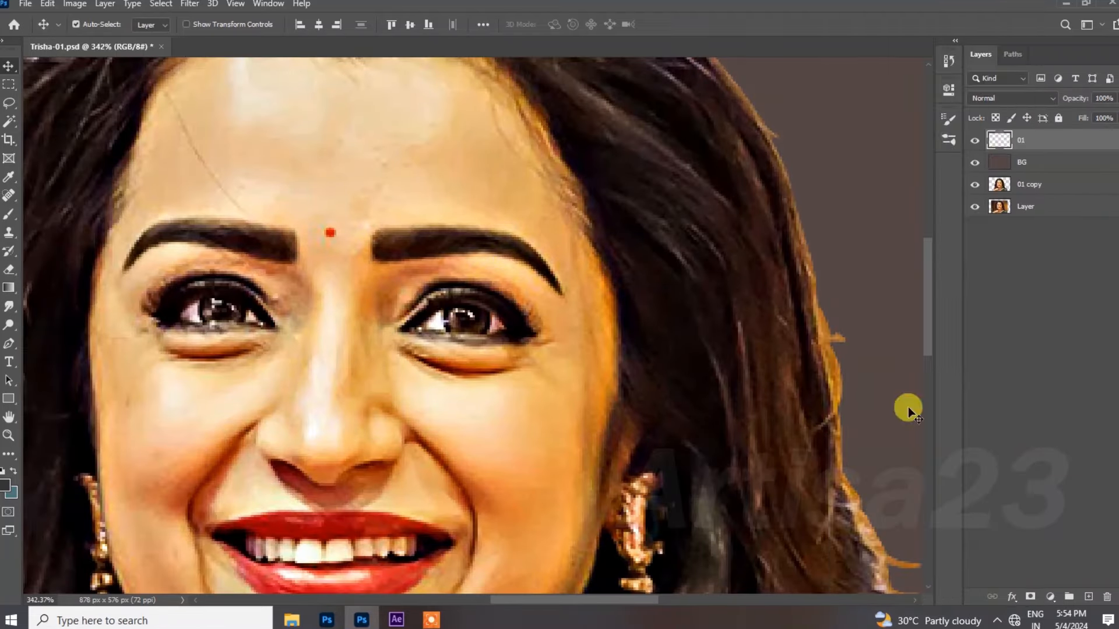
# Smooth the middle of the forehead above the bindi using the Smudge tool at 55% strength with a 30 px brush.
pyautogui.scroll(-1, 706, 228)
pyautogui.scroll(-4, 706, 227)
pyautogui.scroll(5, 586, 199)
pyautogui.click(8, 306)
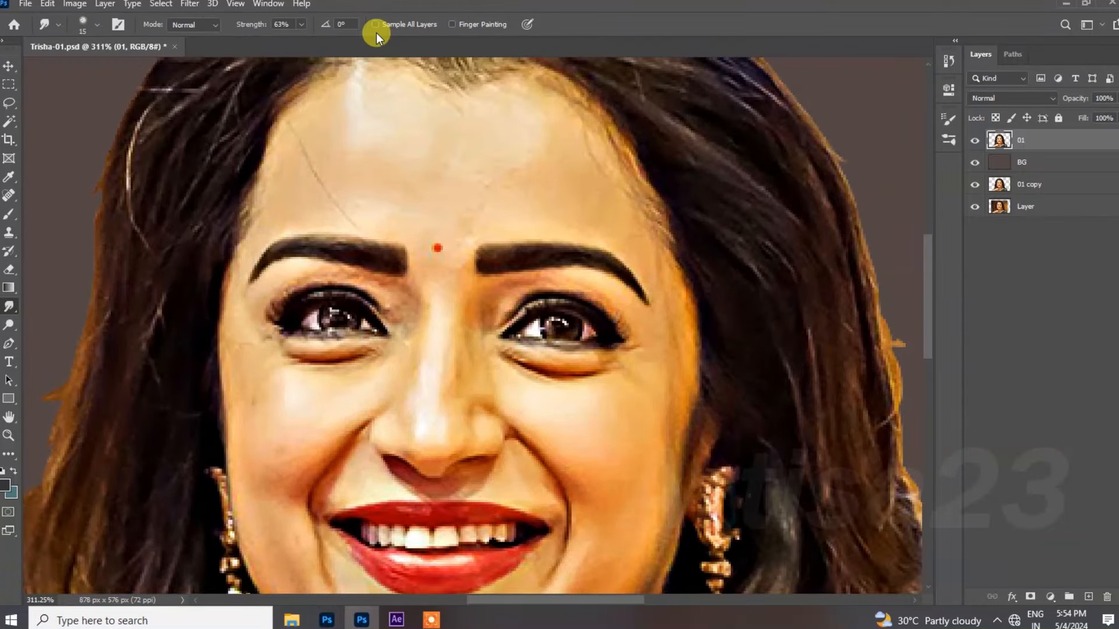
pyautogui.scroll(3, 375, 33)
pyautogui.scroll(3, 422, 87)
pyautogui.click(489, 100)
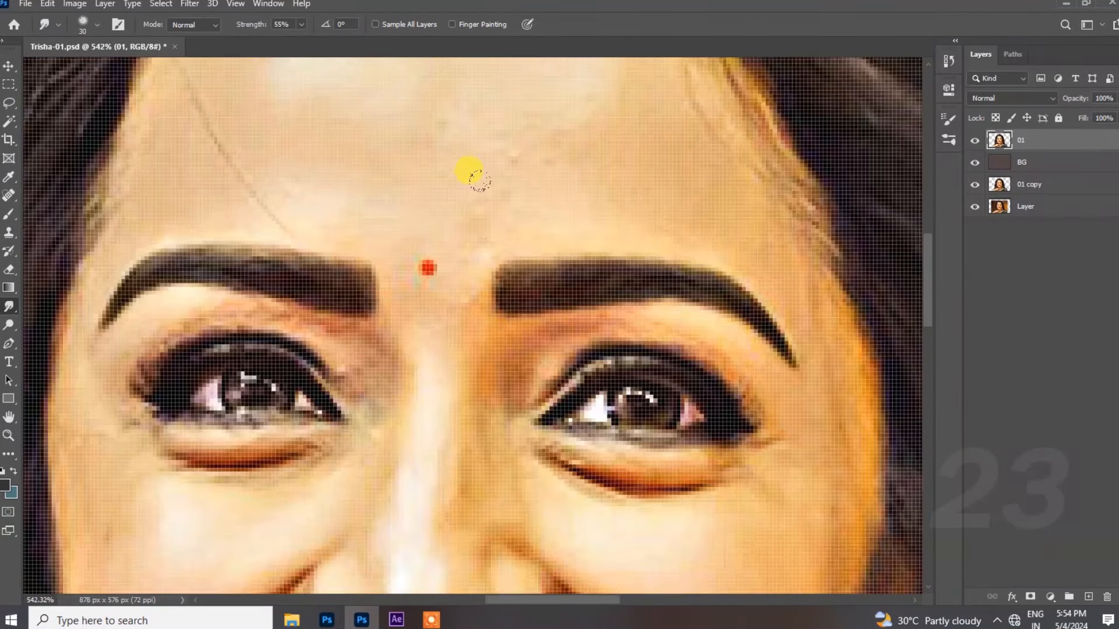
pyautogui.scroll(-4, 479, 179)
pyautogui.press(']')
pyautogui.press(']')
pyautogui.press(']')
pyautogui.moveTo(446, 186); pyautogui.dragTo(498, 216)
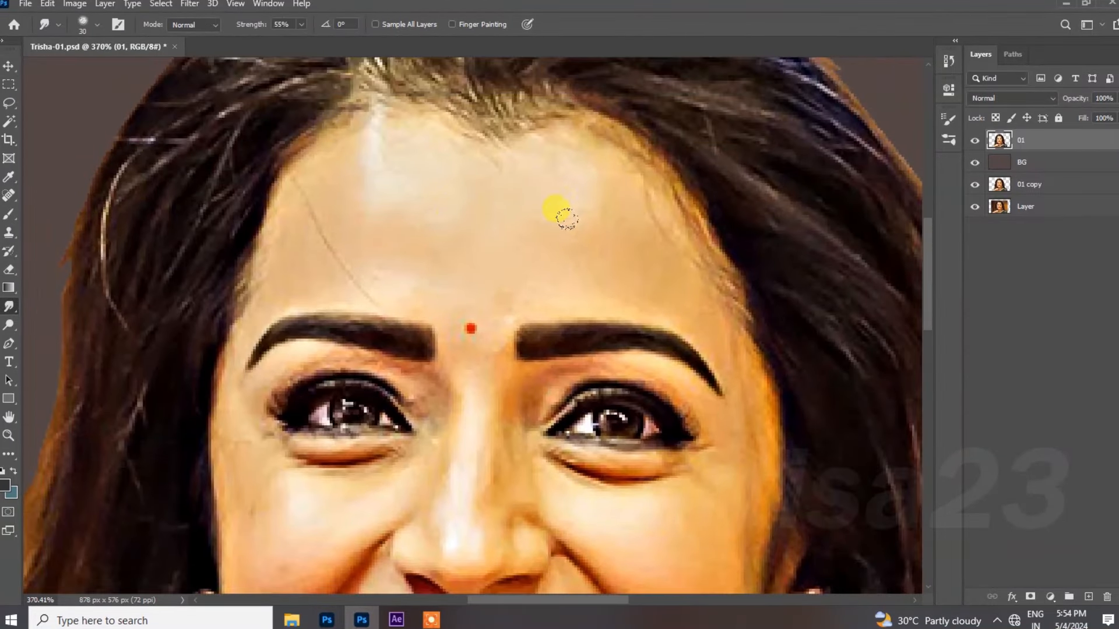
# Smudge the forehead up to the hairline with 20 and 15 px brushes, blending away the stray hair strand.
pyautogui.moveTo(648, 232)
pyautogui.mouseDown()
pyautogui.moveTo(643, 198)
pyautogui.moveTo(601, 164)
pyautogui.mouseUp()
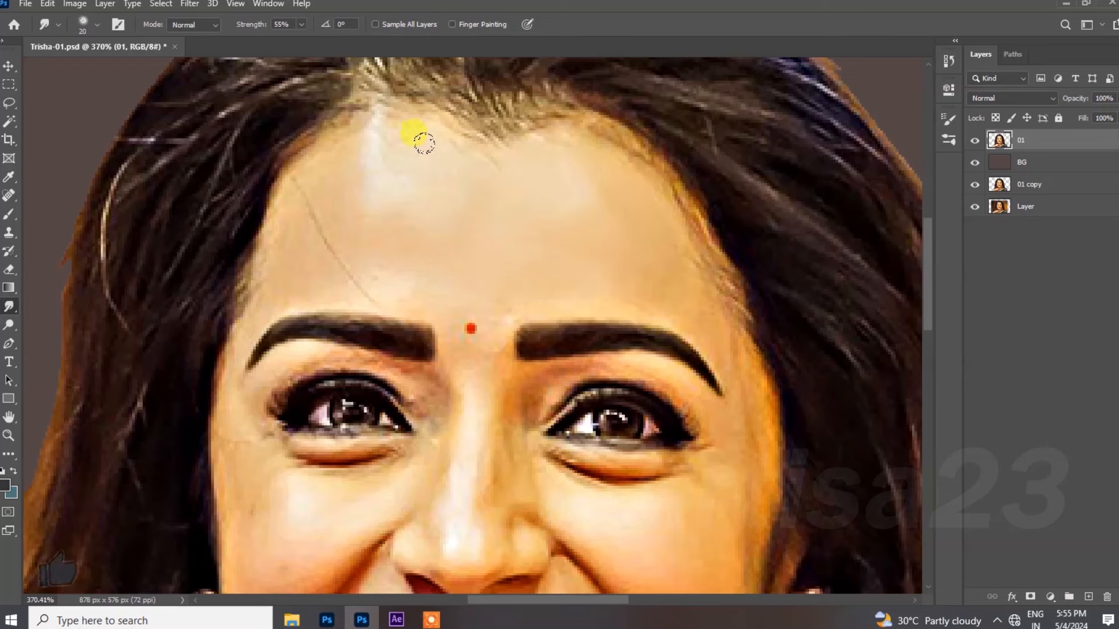
pyautogui.press('[')
pyautogui.moveTo(408, 139)
pyautogui.mouseDown()
pyautogui.moveTo(341, 164)
pyautogui.moveTo(292, 219)
pyautogui.moveTo(360, 238)
pyautogui.moveTo(355, 224)
pyautogui.moveTo(386, 214)
pyautogui.moveTo(356, 169)
pyautogui.moveTo(360, 188)
pyautogui.moveTo(385, 152)
pyautogui.moveTo(335, 144)
pyautogui.moveTo(298, 184)
pyautogui.moveTo(364, 281)
pyautogui.moveTo(338, 276)
pyautogui.moveTo(438, 278)
pyautogui.mouseUp()
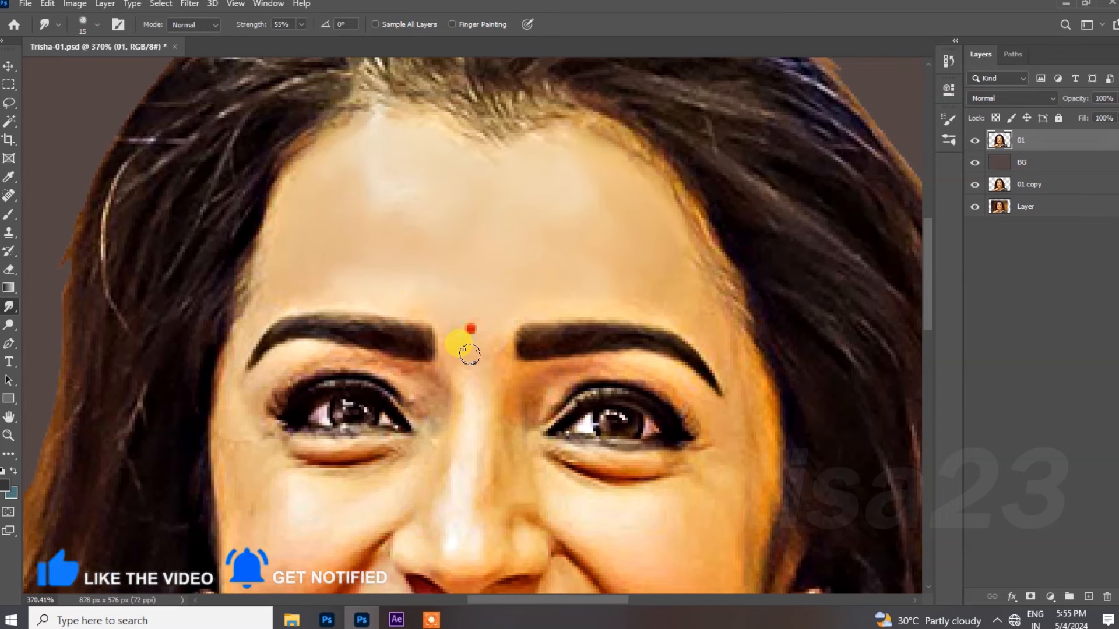
# Smudge the skin of the nose and the image's left cheek smooth with a 15 px brush.
pyautogui.press(']')
pyautogui.press(']')
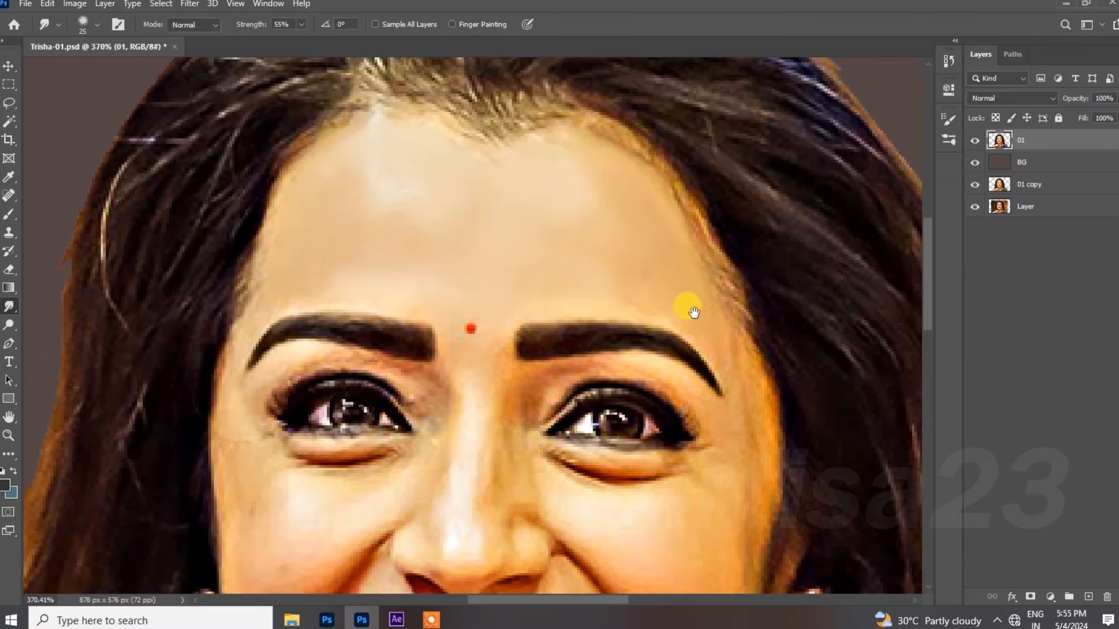
pyautogui.moveTo(693, 313); pyautogui.dragTo(654, 178)
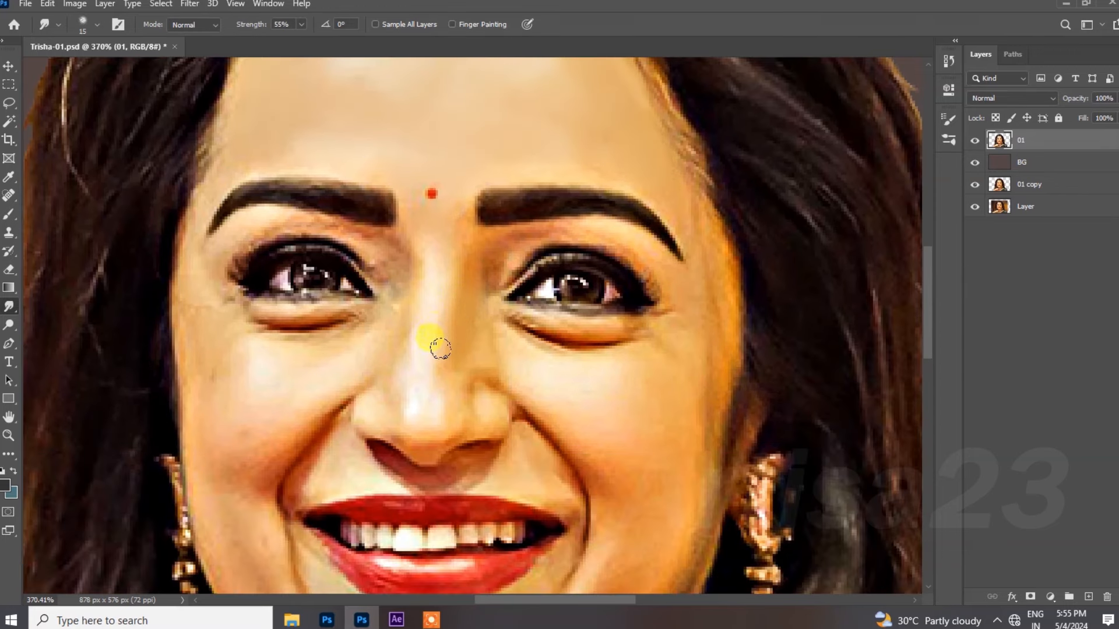
pyautogui.moveTo(411, 365)
pyautogui.mouseDown()
pyautogui.moveTo(370, 331)
pyautogui.moveTo(320, 369)
pyautogui.moveTo(346, 326)
pyautogui.moveTo(317, 341)
pyautogui.moveTo(260, 338)
pyautogui.moveTo(183, 296)
pyautogui.moveTo(198, 345)
pyautogui.moveTo(278, 387)
pyautogui.mouseUp()
pyautogui.press(']')
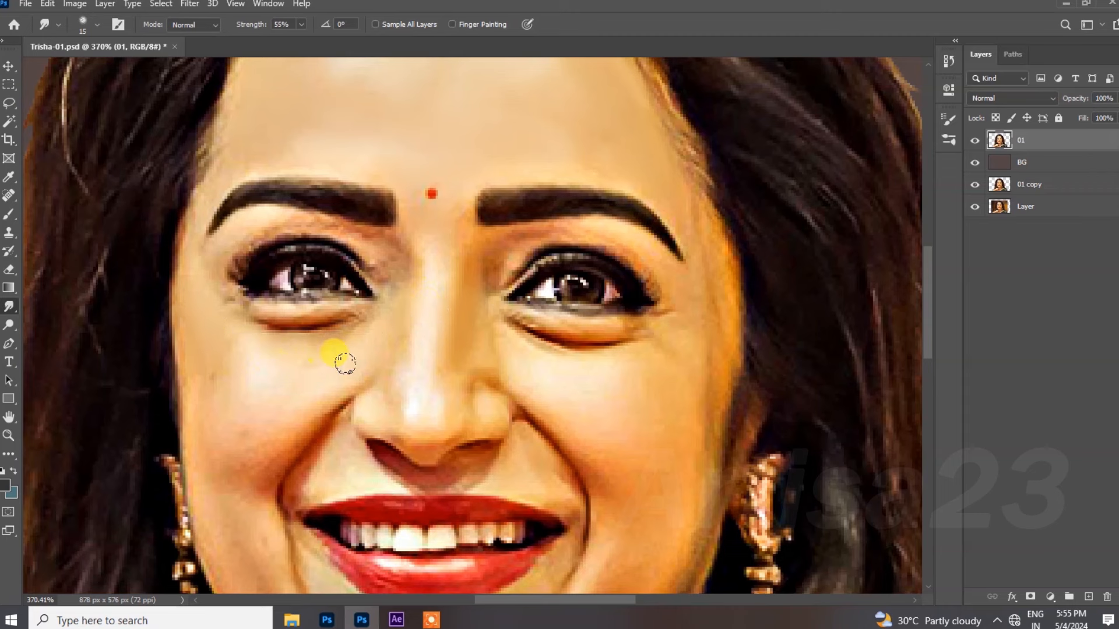
pyautogui.moveTo(223, 415)
pyautogui.mouseDown()
pyautogui.moveTo(250, 439)
pyautogui.moveTo(219, 449)
pyautogui.moveTo(200, 432)
pyautogui.moveTo(195, 383)
pyautogui.moveTo(304, 404)
pyautogui.mouseUp()
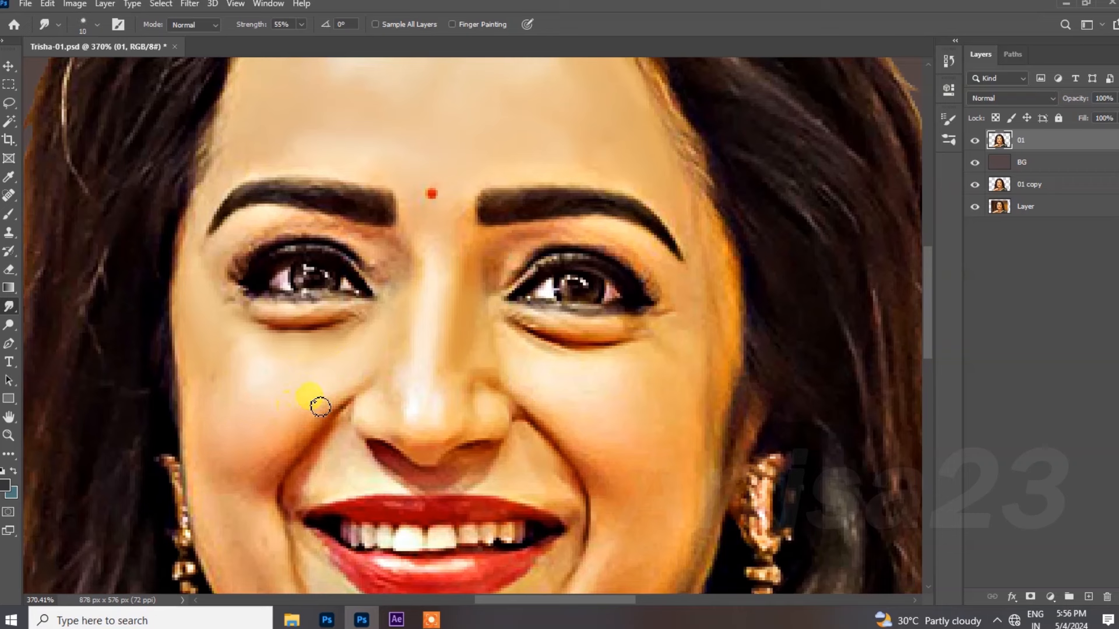
# Smooth the skin beneath both eyes and across the image's right cheek with the Smudge tool.
pyautogui.press(']')
pyautogui.moveTo(309, 372)
pyautogui.mouseDown()
pyautogui.moveTo(337, 317)
pyautogui.moveTo(292, 325)
pyautogui.moveTo(236, 300)
pyautogui.moveTo(392, 236)
pyautogui.moveTo(385, 268)
pyautogui.moveTo(370, 243)
pyautogui.moveTo(330, 227)
pyautogui.moveTo(286, 229)
pyautogui.moveTo(234, 256)
pyautogui.moveTo(261, 229)
pyautogui.moveTo(323, 216)
pyautogui.moveTo(507, 272)
pyautogui.moveTo(537, 331)
pyautogui.moveTo(635, 331)
pyautogui.moveTo(554, 350)
pyautogui.mouseUp()
pyautogui.press('.')
pyautogui.moveTo(641, 341)
pyautogui.mouseDown()
pyautogui.moveTo(685, 291)
pyautogui.moveTo(690, 252)
pyautogui.moveTo(707, 292)
pyautogui.moveTo(677, 373)
pyautogui.moveTo(645, 401)
pyautogui.moveTo(656, 420)
pyautogui.mouseUp()
pyautogui.press(']')
pyautogui.press('space')
# Smudge along the smile line on the image's right side and smooth the lower cheek down to the jaw.
pyautogui.moveTo(660, 453)
pyautogui.mouseDown()
pyautogui.moveTo(644, 339)
pyautogui.moveTo(611, 437)
pyautogui.moveTo(605, 336)
pyautogui.mouseUp()
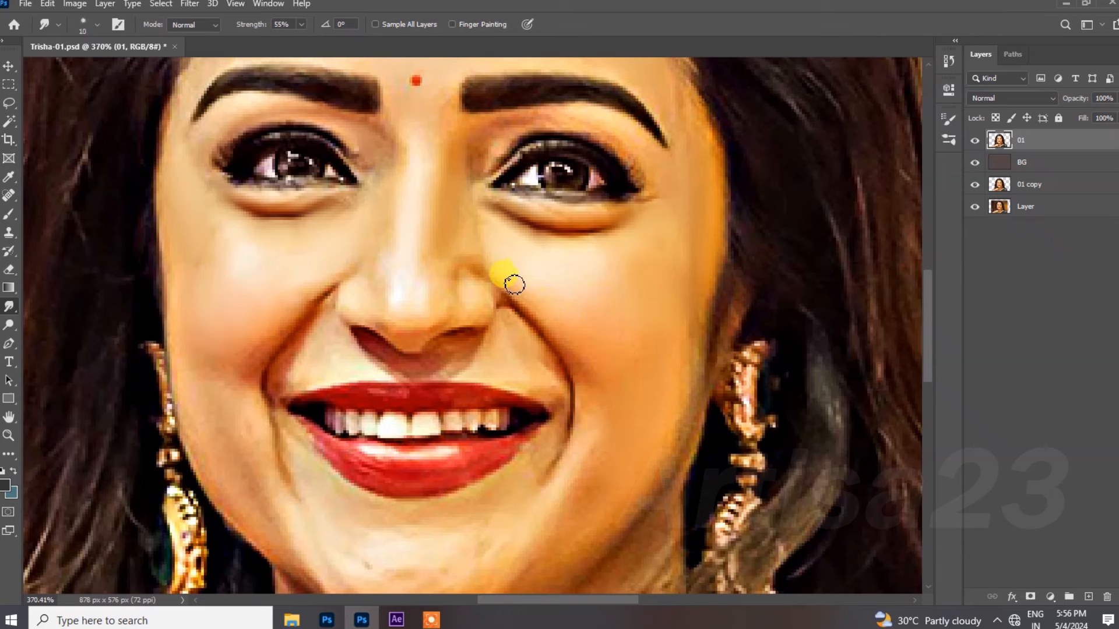
pyautogui.moveTo(529, 336)
pyautogui.mouseDown()
pyautogui.moveTo(529, 361)
pyautogui.moveTo(484, 352)
pyautogui.moveTo(543, 380)
pyautogui.moveTo(517, 369)
pyautogui.moveTo(538, 445)
pyautogui.moveTo(554, 434)
pyautogui.moveTo(516, 480)
pyautogui.moveTo(446, 523)
pyautogui.moveTo(503, 512)
pyautogui.moveTo(588, 399)
pyautogui.moveTo(583, 438)
pyautogui.moveTo(542, 507)
pyautogui.moveTo(560, 496)
pyautogui.moveTo(557, 532)
pyautogui.moveTo(573, 424)
pyautogui.mouseUp()
pyautogui.press(']')
pyautogui.press(']')
pyautogui.press(']')
pyautogui.moveTo(629, 333); pyautogui.dragTo(570, 426)
pyautogui.press('[')
pyautogui.moveTo(680, 305)
pyautogui.mouseDown()
pyautogui.moveTo(595, 440)
pyautogui.moveTo(659, 436)
pyautogui.moveTo(677, 403)
pyautogui.moveTo(600, 486)
pyautogui.moveTo(526, 505)
pyautogui.moveTo(508, 407)
pyautogui.mouseUp()
# Smooth the chin and the image's left jaw and lower cheek with a 15 px Smudge brush.
pyautogui.moveTo(496, 473); pyautogui.dragTo(478, 466)
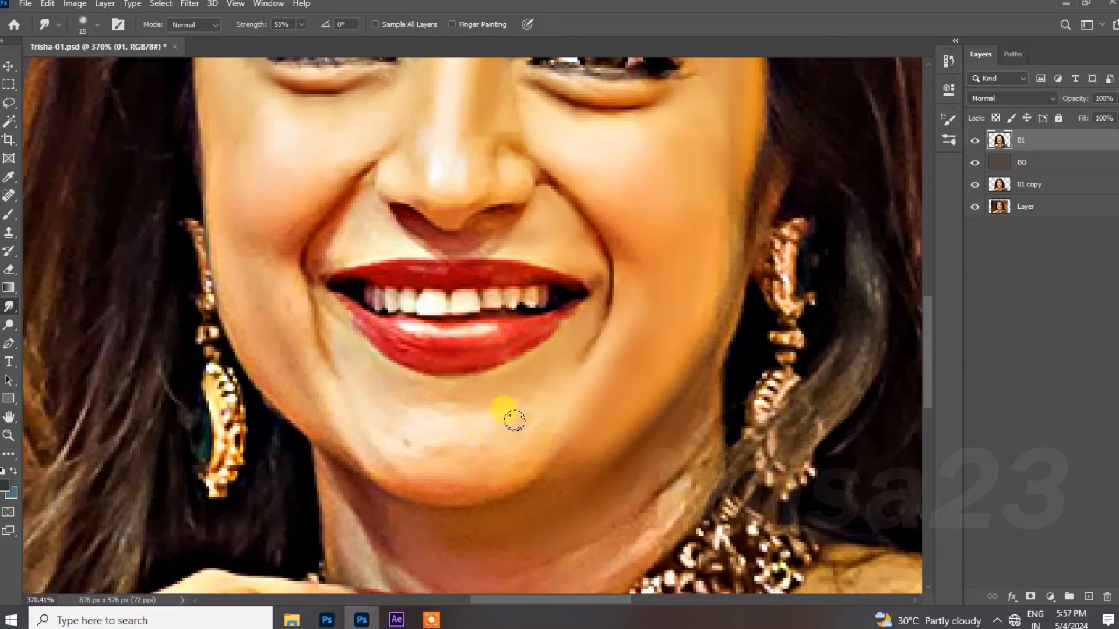
pyautogui.moveTo(520, 412)
pyautogui.mouseDown()
pyautogui.moveTo(449, 393)
pyautogui.moveTo(408, 408)
pyautogui.mouseUp()
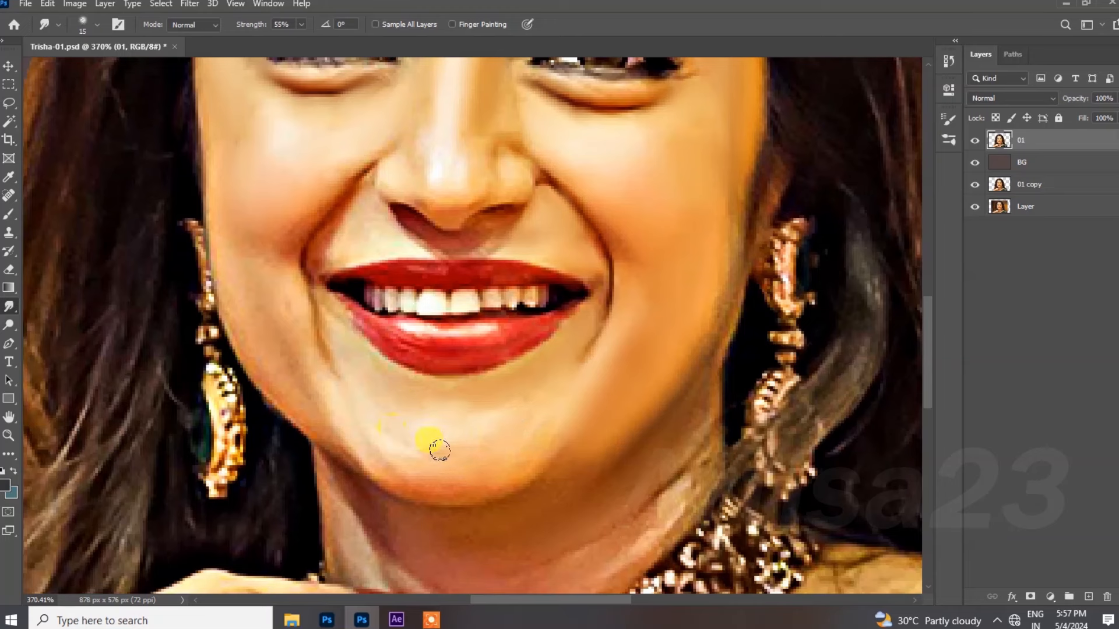
pyautogui.moveTo(429, 468)
pyautogui.mouseDown()
pyautogui.moveTo(465, 397)
pyautogui.moveTo(404, 389)
pyautogui.moveTo(334, 325)
pyautogui.moveTo(365, 409)
pyautogui.moveTo(296, 366)
pyautogui.moveTo(275, 312)
pyautogui.moveTo(347, 422)
pyautogui.moveTo(280, 371)
pyautogui.mouseUp()
pyautogui.press(']')
pyautogui.moveTo(233, 289)
pyautogui.mouseDown()
pyautogui.moveTo(253, 322)
pyautogui.moveTo(288, 331)
pyautogui.mouseUp()
pyautogui.press('c')
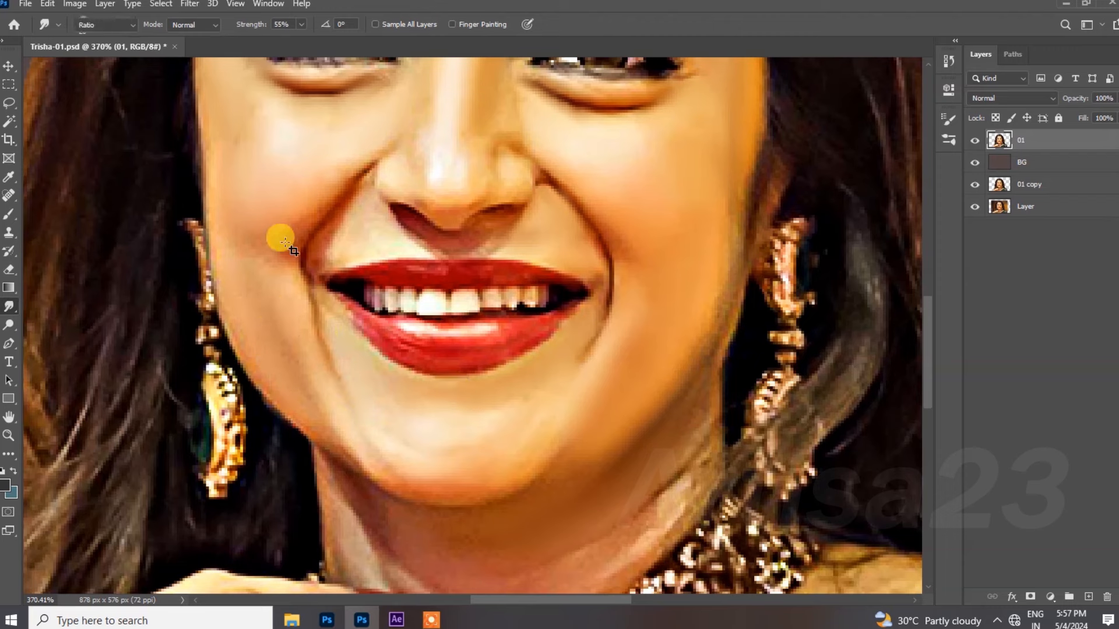
pyautogui.click(288, 174)
pyautogui.click(9, 307)
# Smudge the skin between the image's left eye and the nose bridge and along that eye's lower lid with a 10 px brush.
pyautogui.moveTo(310, 206); pyautogui.dragTo(376, 314)
pyautogui.moveTo(298, 179)
pyautogui.mouseDown()
pyautogui.moveTo(337, 288)
pyautogui.moveTo(324, 288)
pyautogui.mouseUp()
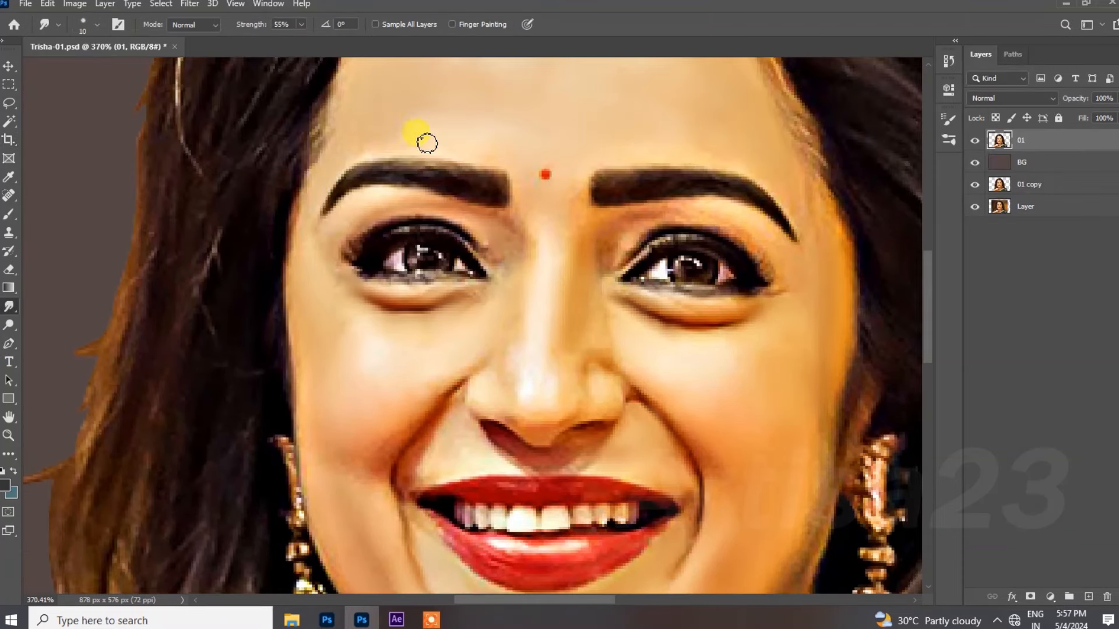
pyautogui.moveTo(519, 223)
pyautogui.mouseDown()
pyautogui.moveTo(527, 260)
pyautogui.moveTo(513, 274)
pyautogui.moveTo(505, 262)
pyautogui.mouseUp()
pyautogui.click(418, 303)
pyautogui.hotkey('ctrl', '+')
pyautogui.hotkey('ctrl', '+')
pyautogui.moveTo(432, 258); pyautogui.dragTo(334, 257)
# Smudge the irises and whites of both eyes with a 6 px brush.
pyautogui.press('[')
pyautogui.press('[')
pyautogui.press('[')
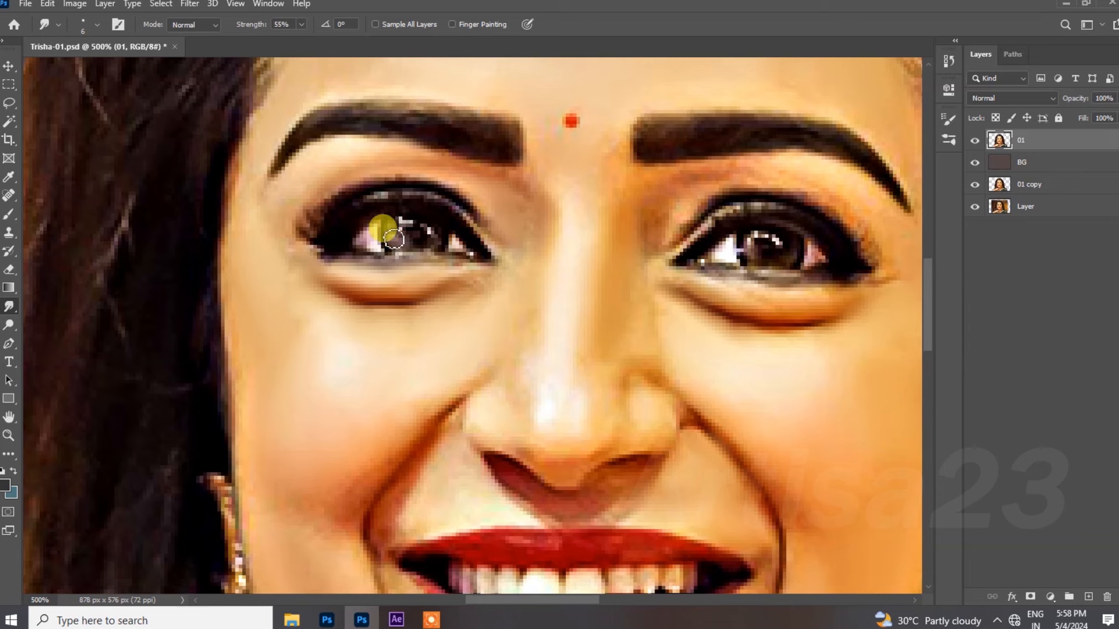
pyautogui.moveTo(789, 250)
pyautogui.mouseDown()
pyautogui.moveTo(736, 245)
pyautogui.moveTo(804, 255)
pyautogui.moveTo(788, 295)
pyautogui.moveTo(767, 275)
pyautogui.moveTo(851, 220)
pyautogui.moveTo(793, 185)
pyautogui.moveTo(669, 208)
pyautogui.moveTo(739, 167)
pyautogui.moveTo(612, 182)
pyautogui.mouseUp()
# Smooth the under-eye area of the image's right eye with a 15 px Smudge brush.
pyautogui.press(']')
pyautogui.press(']')
pyautogui.press(']')
pyautogui.press(']')
pyautogui.press(']')
pyautogui.press(']')
pyautogui.press(']')
pyautogui.press(']')
pyautogui.press(']')
pyautogui.moveTo(655, 328)
pyautogui.mouseDown()
pyautogui.moveTo(799, 323)
pyautogui.moveTo(869, 297)
pyautogui.mouseUp()
# Smudge the nose tip and the skin above the upper lip at 63% strength with a 10 px brush.
pyautogui.moveTo(600, 399); pyautogui.dragTo(574, 302)
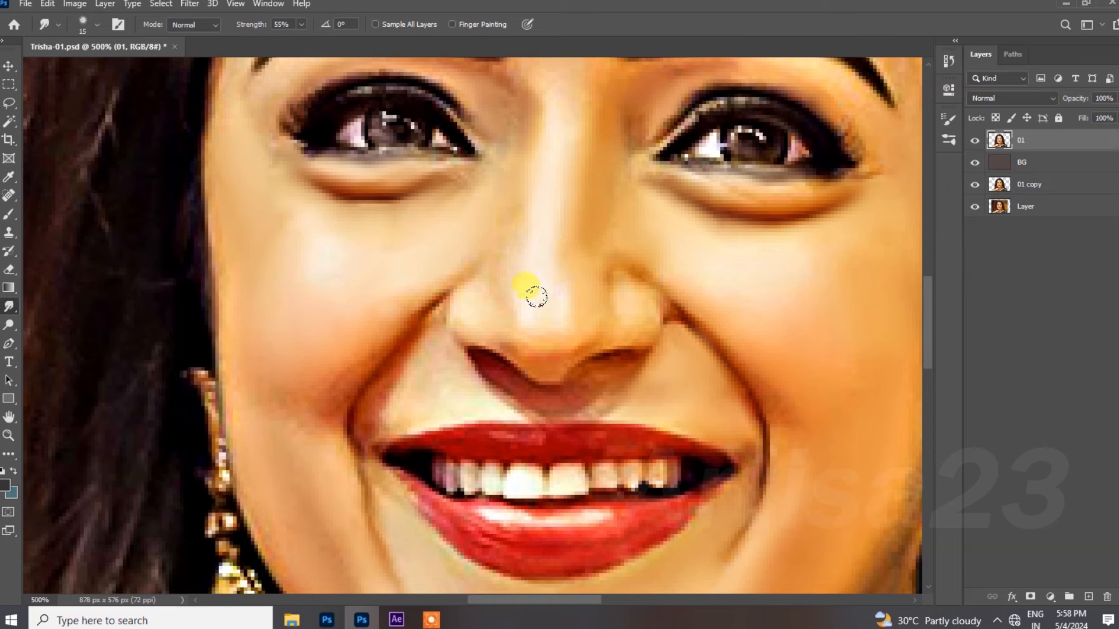
pyautogui.press('[')
pyautogui.press('[')
pyautogui.press('[')
pyautogui.press('[')
pyautogui.press('[')
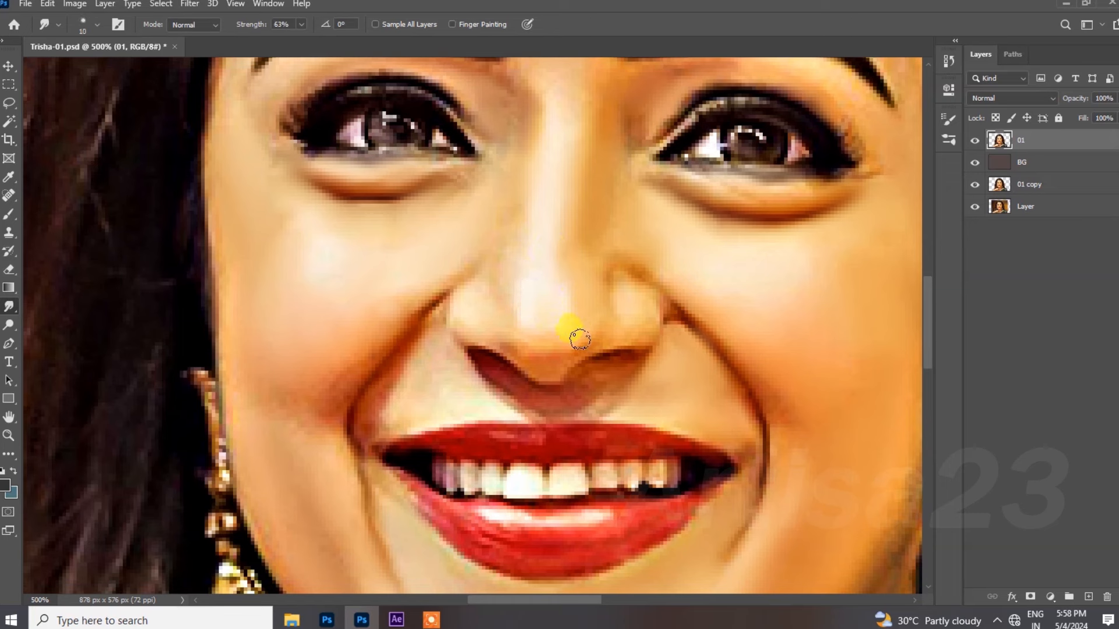
pyautogui.moveTo(540, 362)
pyautogui.mouseDown()
pyautogui.moveTo(624, 307)
pyautogui.moveTo(571, 392)
pyautogui.mouseUp()
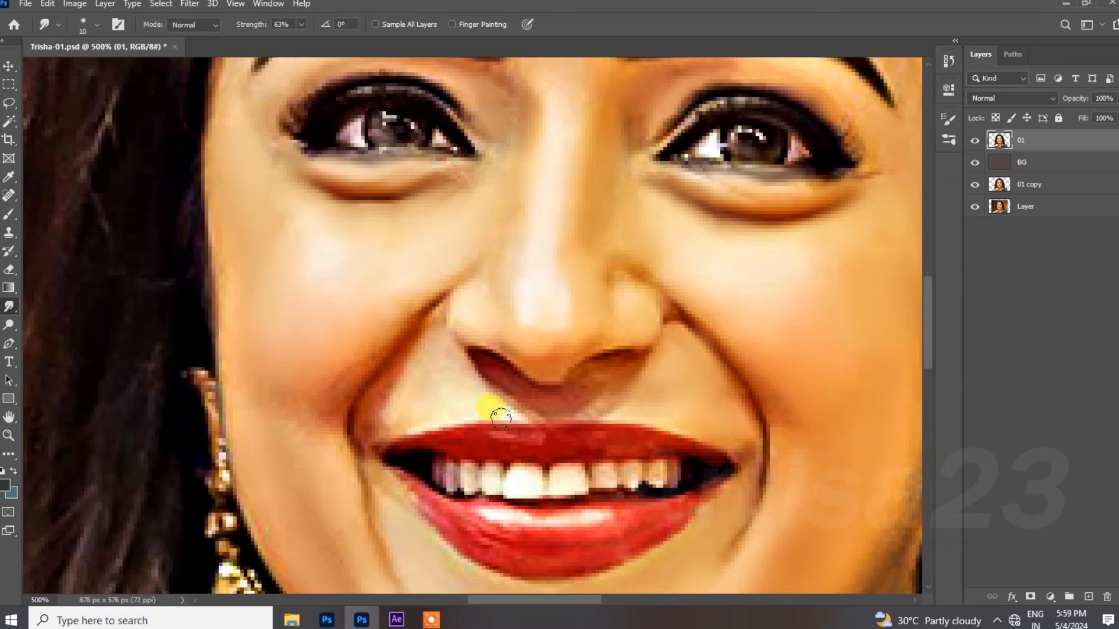
pyautogui.moveTo(450, 401)
pyautogui.mouseDown()
pyautogui.moveTo(441, 360)
pyautogui.moveTo(401, 405)
pyautogui.moveTo(470, 392)
pyautogui.moveTo(436, 342)
pyautogui.moveTo(390, 421)
pyautogui.moveTo(397, 414)
pyautogui.moveTo(331, 404)
pyautogui.moveTo(371, 345)
pyautogui.moveTo(332, 387)
pyautogui.moveTo(347, 381)
pyautogui.moveTo(328, 365)
pyautogui.moveTo(287, 406)
pyautogui.moveTo(259, 392)
pyautogui.mouseUp()
pyautogui.press(']')
pyautogui.press(']')
pyautogui.press(']')
# Smooth the lips with the Smudge tool and refine the teeth with an 8 px brush.
pyautogui.moveTo(339, 494)
pyautogui.mouseDown()
pyautogui.moveTo(285, 332)
pyautogui.moveTo(256, 367)
pyautogui.mouseUp()
pyautogui.press('[')
pyautogui.press('[')
pyautogui.press('[')
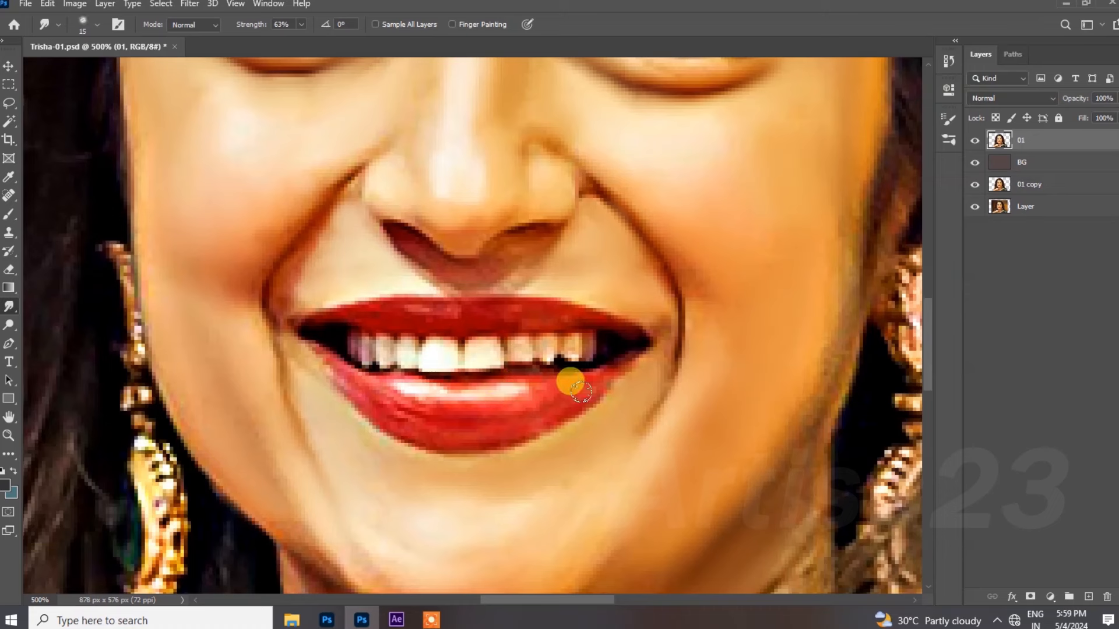
pyautogui.moveTo(564, 401)
pyautogui.mouseDown()
pyautogui.moveTo(515, 411)
pyautogui.moveTo(413, 416)
pyautogui.moveTo(359, 387)
pyautogui.moveTo(486, 426)
pyautogui.moveTo(467, 394)
pyautogui.moveTo(499, 304)
pyautogui.moveTo(545, 304)
pyautogui.moveTo(519, 261)
pyautogui.moveTo(450, 274)
pyautogui.moveTo(461, 314)
pyautogui.moveTo(385, 312)
pyautogui.mouseUp()
pyautogui.moveTo(484, 349)
pyautogui.mouseDown()
pyautogui.moveTo(517, 339)
pyautogui.moveTo(544, 349)
pyautogui.moveTo(481, 369)
pyautogui.mouseUp()
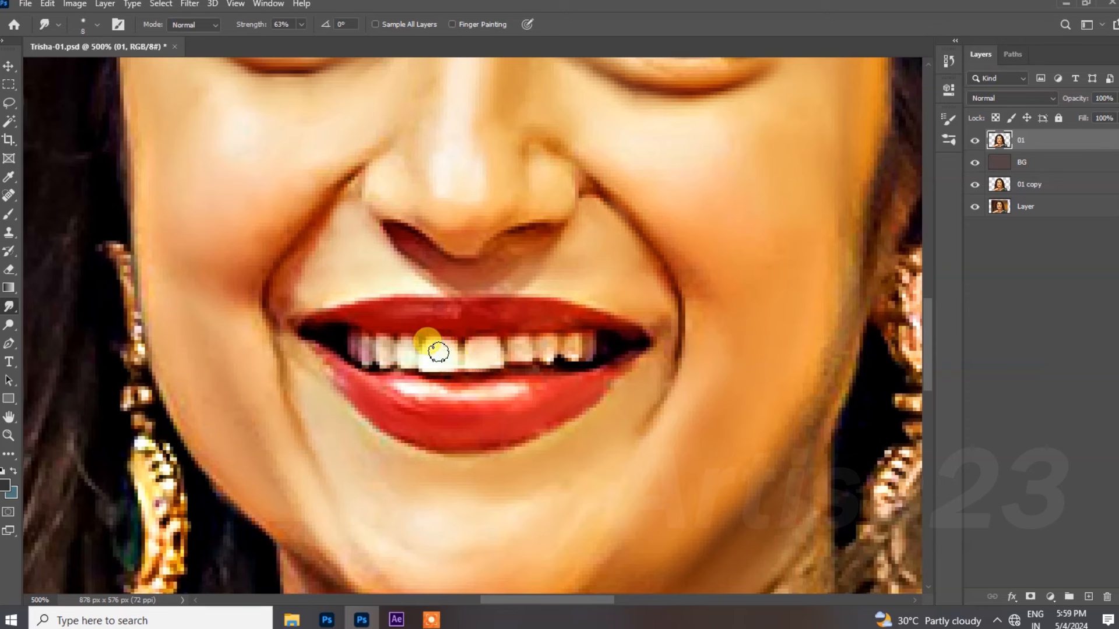
pyautogui.moveTo(367, 353)
pyautogui.mouseDown()
pyautogui.moveTo(340, 376)
pyautogui.moveTo(717, 362)
pyautogui.moveTo(817, 252)
pyautogui.moveTo(780, 403)
pyautogui.mouseUp()
# Smooth the neck and the shadow under the chin with a 25 px Smudge brush.
pyautogui.moveTo(708, 270); pyautogui.dragTo(682, 64)
pyautogui.moveTo(767, 367); pyautogui.dragTo(769, 348)
pyautogui.moveTo(689, 428)
pyautogui.mouseDown()
pyautogui.moveTo(635, 499)
pyautogui.moveTo(681, 344)
pyautogui.moveTo(692, 350)
pyautogui.mouseUp()
pyautogui.moveTo(561, 354)
pyautogui.mouseDown()
pyautogui.moveTo(639, 267)
pyautogui.moveTo(624, 190)
pyautogui.moveTo(500, 260)
pyautogui.moveTo(418, 268)
pyautogui.moveTo(370, 243)
pyautogui.moveTo(394, 288)
pyautogui.moveTo(367, 292)
pyautogui.moveTo(338, 262)
pyautogui.moveTo(350, 275)
pyautogui.moveTo(317, 209)
pyautogui.moveTo(397, 309)
pyautogui.moveTo(424, 219)
pyautogui.moveTo(333, 166)
pyautogui.moveTo(445, 226)
pyautogui.moveTo(664, 211)
pyautogui.moveTo(692, 194)
pyautogui.mouseUp()
pyautogui.press('[')
pyautogui.press(']')
# Smudge the chest and shoulder skin around the necklace with a 15 px brush, and save the document.
pyautogui.press(']')
pyautogui.press(']')
pyautogui.moveTo(688, 149)
pyautogui.mouseDown()
pyautogui.moveTo(707, 125)
pyautogui.moveTo(659, 215)
pyautogui.mouseUp()
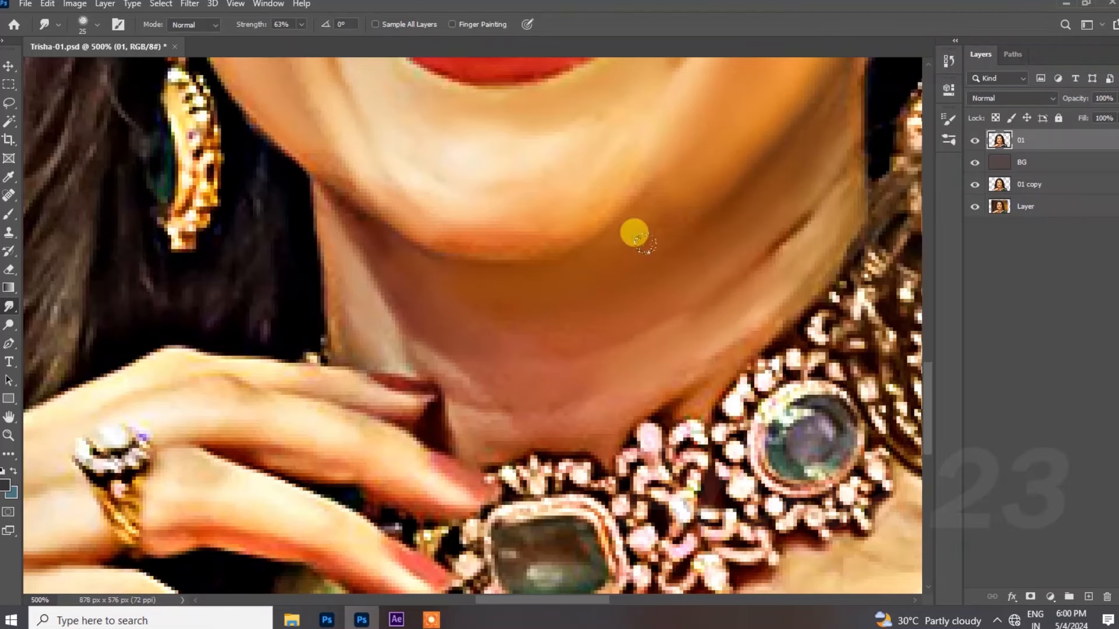
pyautogui.hotkey('ctrl', '-')
pyautogui.moveTo(573, 259); pyautogui.dragTo(459, 89)
pyautogui.moveTo(680, 320)
pyautogui.mouseDown()
pyautogui.moveTo(507, 425)
pyautogui.moveTo(668, 355)
pyautogui.moveTo(759, 333)
pyautogui.moveTo(733, 343)
pyautogui.moveTo(834, 180)
pyautogui.moveTo(831, 211)
pyautogui.mouseUp()
pyautogui.press('[')
pyautogui.press('[')
pyautogui.press('[')
pyautogui.press(']')
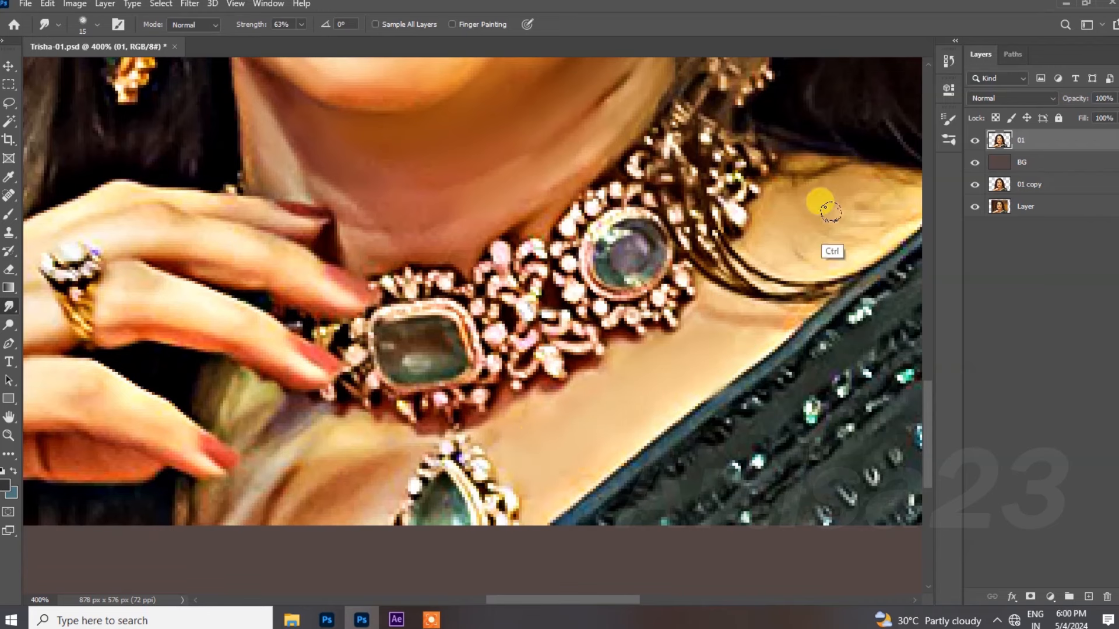
pyautogui.hotkey('ctrl', 's')
pyautogui.hscroll(3, 807, 233)
pyautogui.moveTo(759, 205)
pyautogui.mouseDown()
pyautogui.moveTo(781, 218)
pyautogui.moveTo(742, 260)
pyautogui.moveTo(685, 224)
pyautogui.mouseUp()
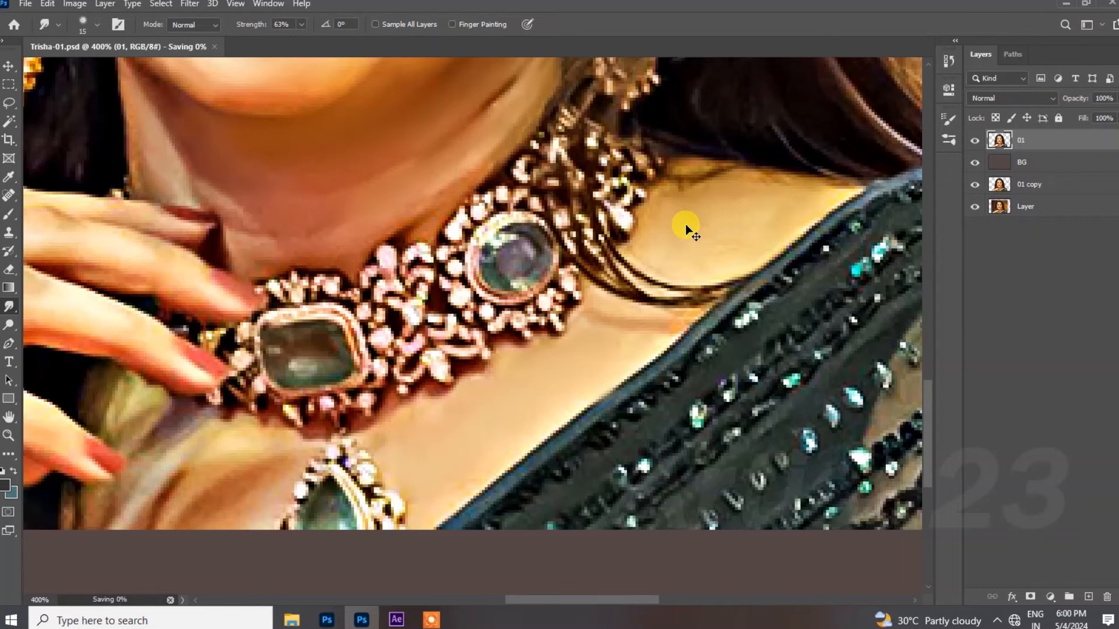
# Save the document under the new name Trisha-01a.psd.
pyautogui.hotkey('ctrl', 'shift', 's')
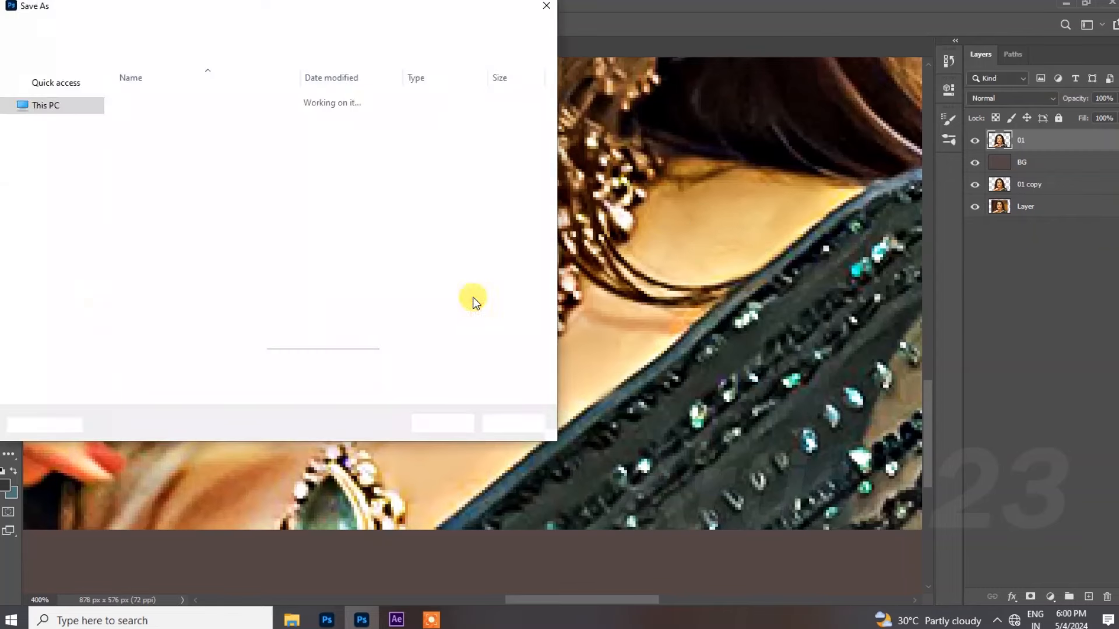
pyautogui.click(139, 265)
pyautogui.write('a-01a')
pyautogui.click(449, 422)
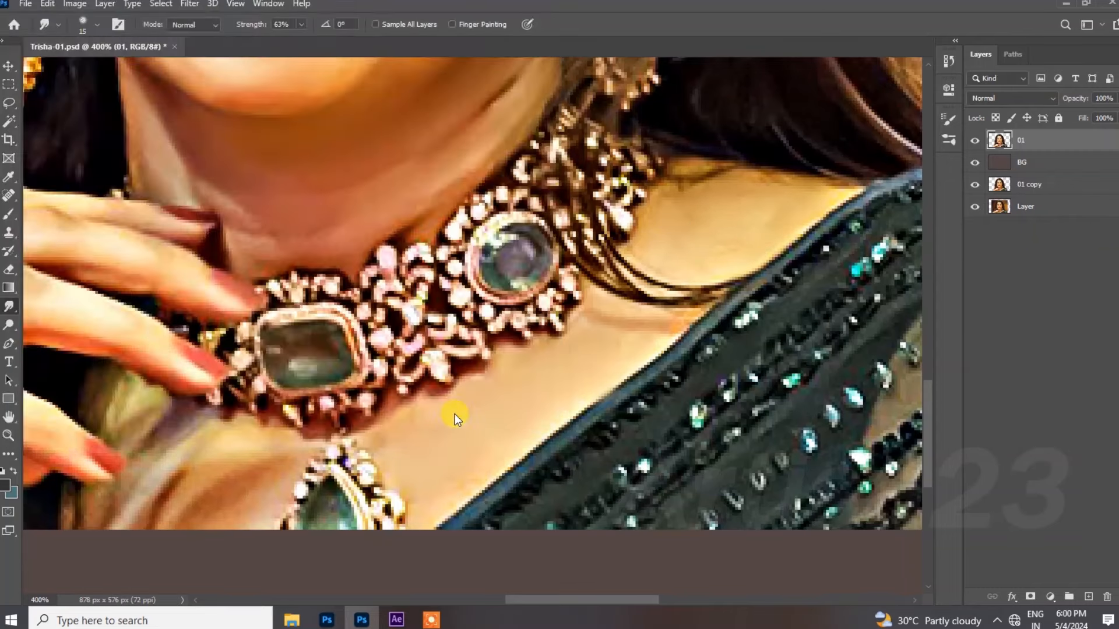
# Smudge the cut-off lower edge of the chest and pendant down into the background with a 20 px brush.
pyautogui.moveTo(264, 479)
pyautogui.mouseDown()
pyautogui.moveTo(204, 463)
pyautogui.moveTo(337, 379)
pyautogui.mouseUp()
pyautogui.press(']')
pyautogui.press(']')
pyautogui.moveTo(411, 431)
pyautogui.mouseDown()
pyautogui.moveTo(320, 445)
pyautogui.moveTo(274, 425)
pyautogui.moveTo(239, 437)
pyautogui.mouseUp()
pyautogui.press('[')
pyautogui.press('[')
pyautogui.press('[')
pyautogui.moveTo(487, 436)
pyautogui.mouseDown()
pyautogui.moveTo(480, 455)
pyautogui.moveTo(501, 423)
pyautogui.moveTo(467, 440)
pyautogui.moveTo(437, 431)
pyautogui.moveTo(532, 427)
pyautogui.mouseUp()
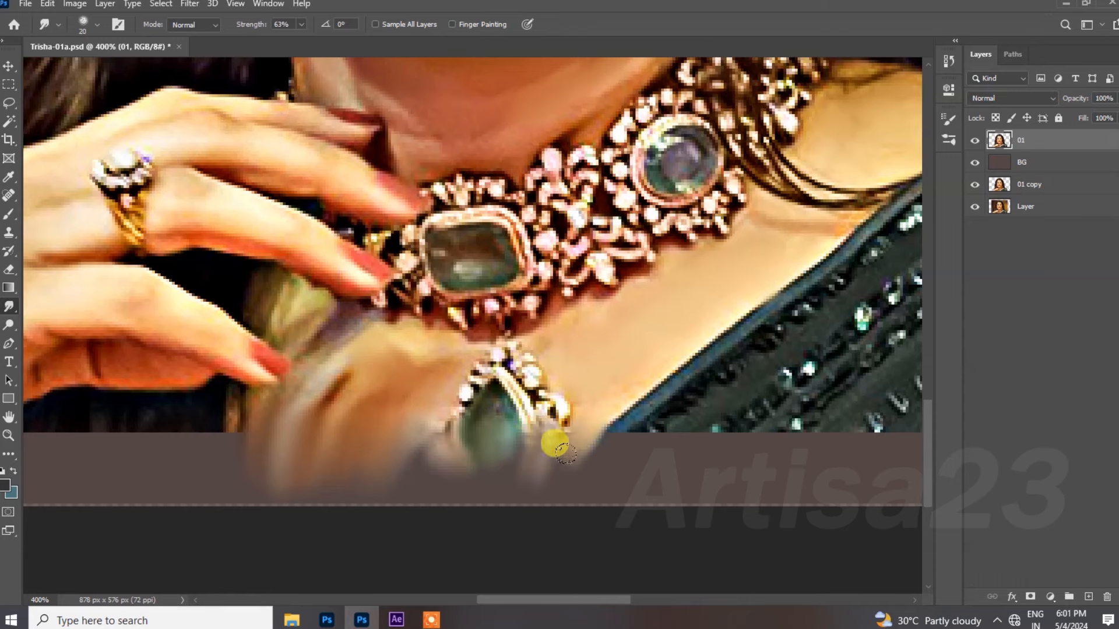
# Blend the lower edge of the sequinned saree into the background with a 40 px Smudge brush.
pyautogui.hotkey('ctrl', '-')
pyautogui.press(']')
pyautogui.press(']')
pyautogui.press(']')
pyautogui.press(']')
pyautogui.moveTo(584, 407)
pyautogui.mouseDown()
pyautogui.moveTo(671, 408)
pyautogui.moveTo(758, 371)
pyautogui.mouseUp()
pyautogui.hotkey('ctrl', '-')
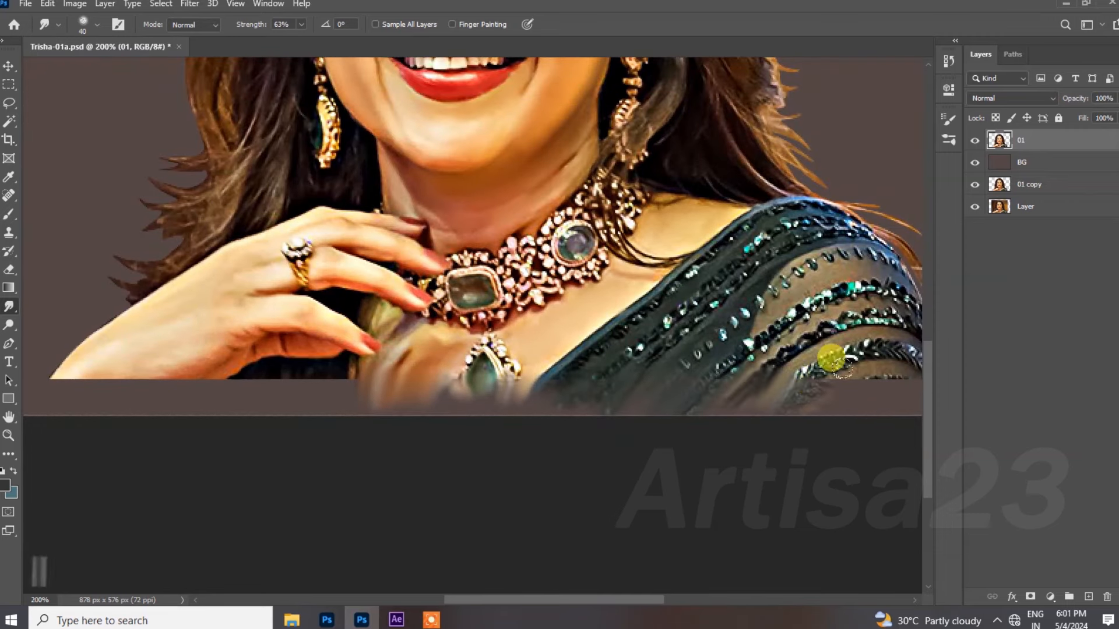
pyautogui.moveTo(831, 386); pyautogui.dragTo(767, 366)
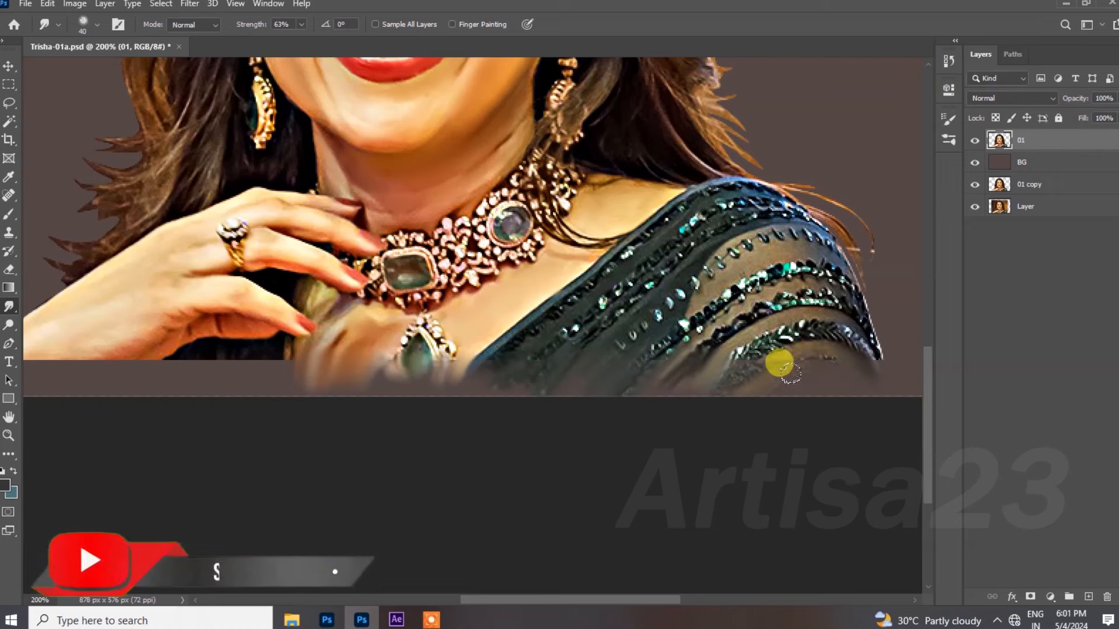
# Smudge the cut-off wrist into the background with a 40 px brush and smooth the back of the hand at 20 px.
pyautogui.moveTo(268, 383)
pyautogui.mouseDown()
pyautogui.moveTo(484, 346)
pyautogui.moveTo(461, 333)
pyautogui.moveTo(372, 341)
pyautogui.moveTo(290, 327)
pyautogui.moveTo(200, 335)
pyautogui.moveTo(277, 313)
pyautogui.mouseUp()
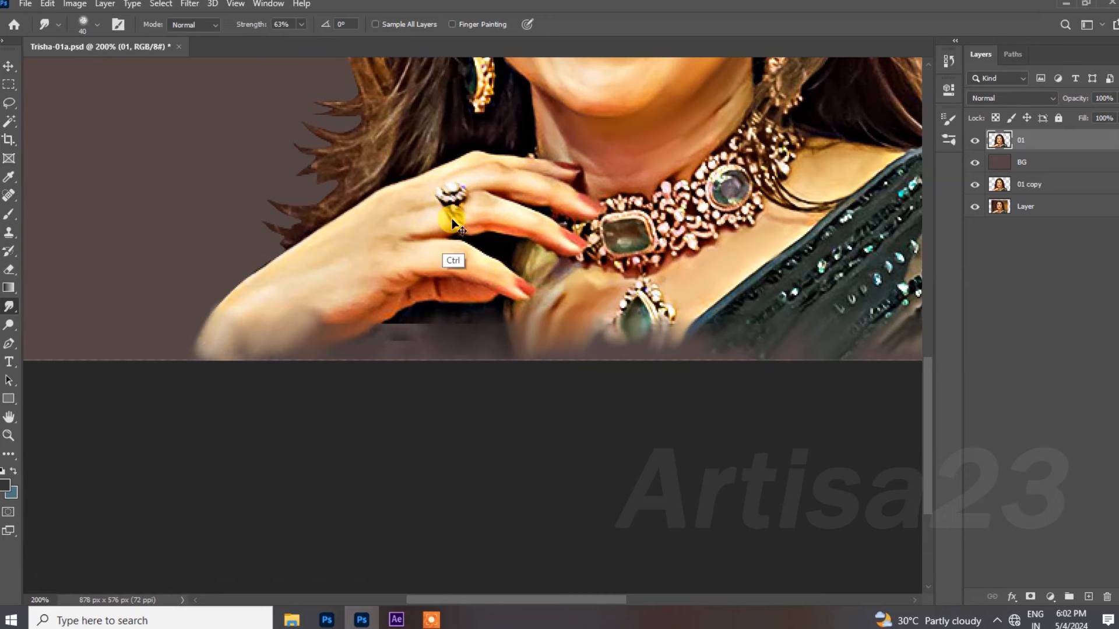
pyautogui.hotkey('ctrl', '+')
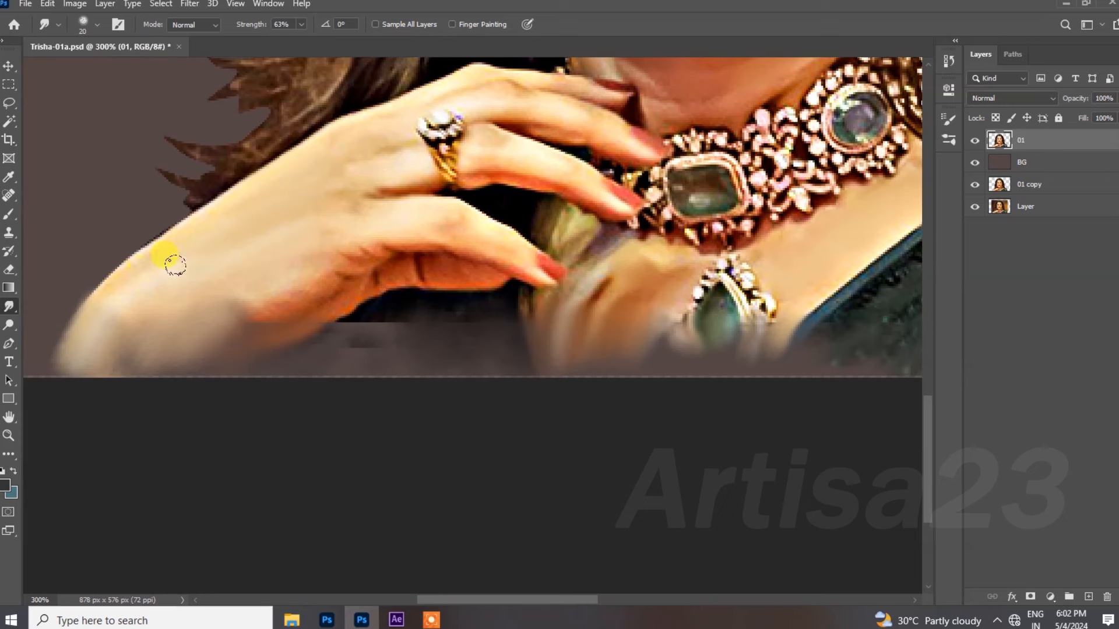
pyautogui.moveTo(419, 153); pyautogui.dragTo(382, 160)
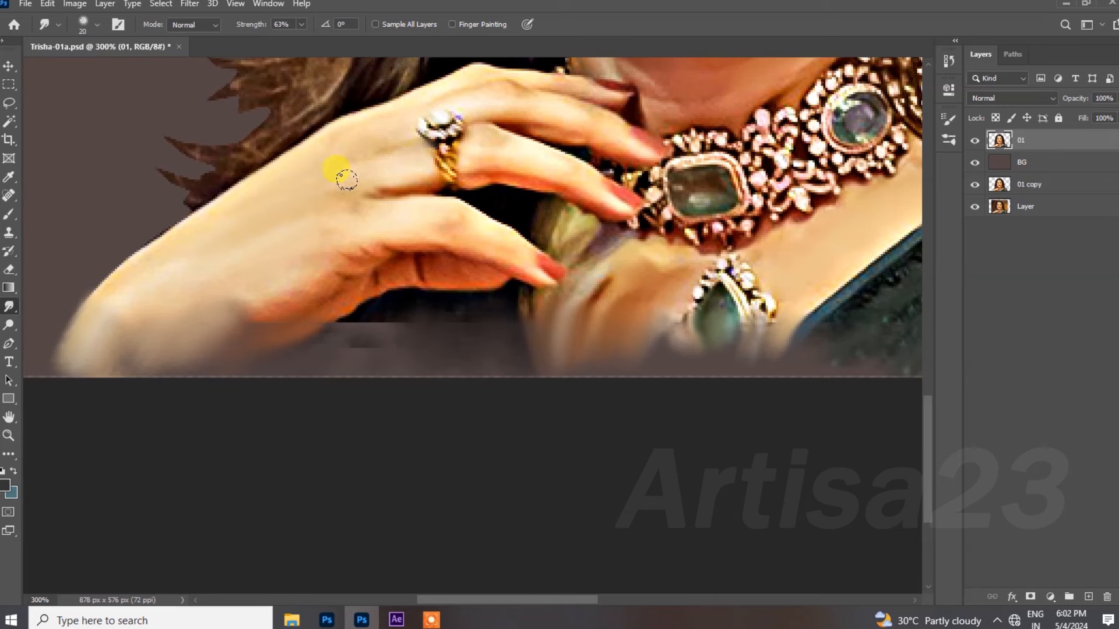
# Smooth the back of the hand and the fingers with the Smudge brush at 15 px and 9 px.
pyautogui.moveTo(483, 273)
pyautogui.mouseDown()
pyautogui.moveTo(356, 288)
pyautogui.moveTo(349, 245)
pyautogui.moveTo(287, 297)
pyautogui.moveTo(303, 291)
pyautogui.mouseUp()
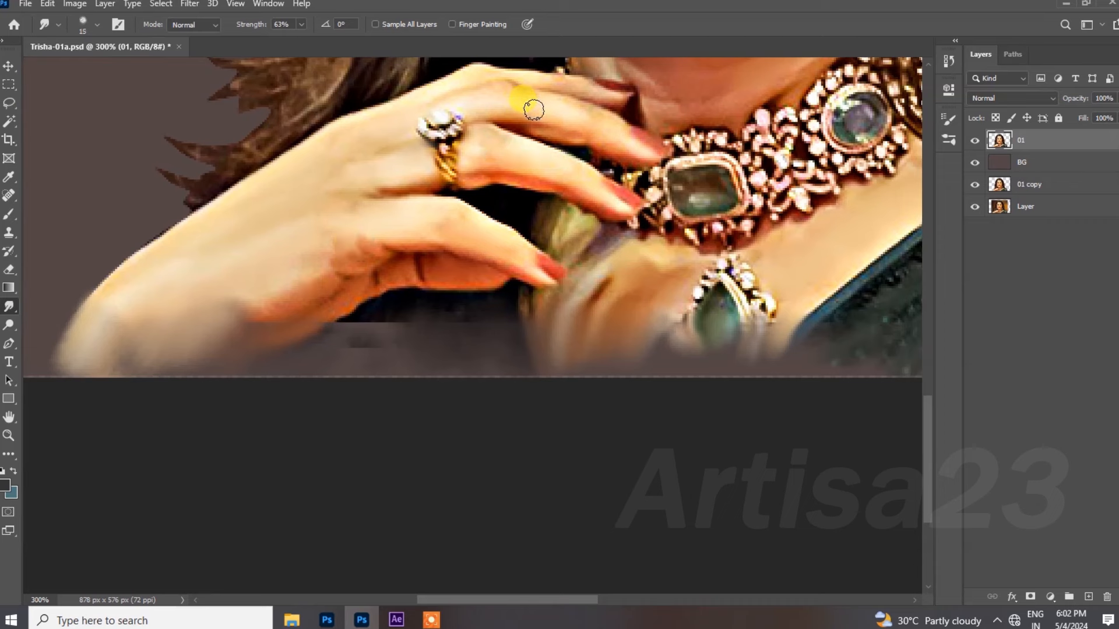
pyautogui.press('[')
pyautogui.press('[')
pyautogui.moveTo(590, 98); pyautogui.dragTo(573, 88)
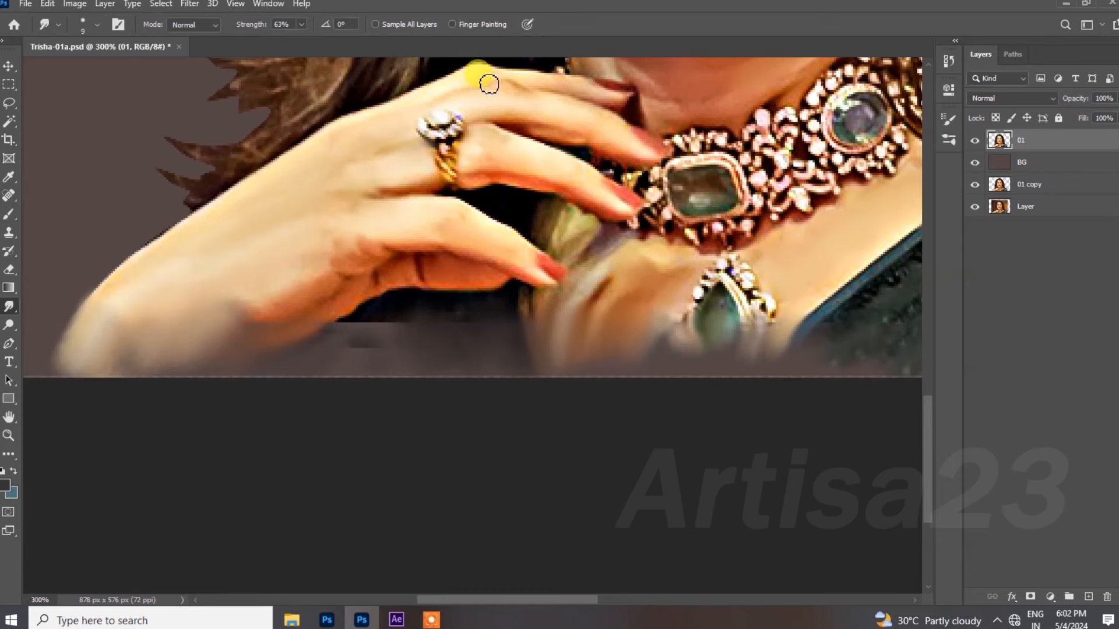
# Smudge the rectangular necklace stone smooth and blend the chest skin beside the pendant with a 15 px brush.
pyautogui.moveTo(647, 140); pyautogui.dragTo(531, 249)
pyautogui.moveTo(603, 353); pyautogui.dragTo(586, 332)
pyautogui.press(']')
pyautogui.press(']')
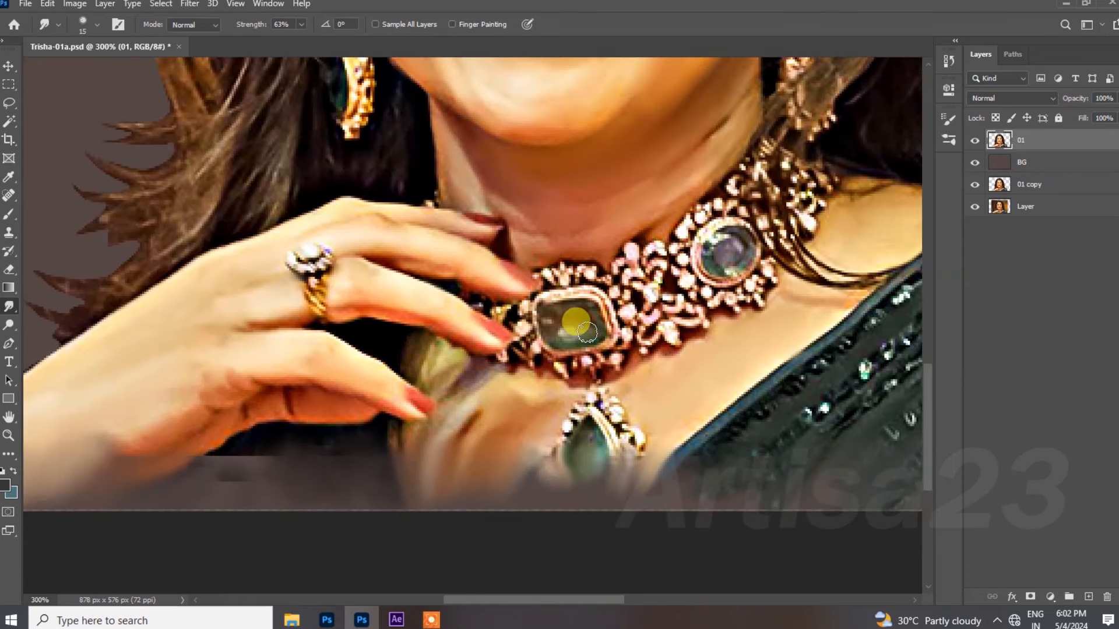
pyautogui.moveTo(556, 427)
pyautogui.mouseDown()
pyautogui.moveTo(541, 403)
pyautogui.moveTo(495, 399)
pyautogui.moveTo(470, 429)
pyautogui.moveTo(455, 391)
pyautogui.moveTo(427, 379)
pyautogui.moveTo(425, 446)
pyautogui.mouseUp()
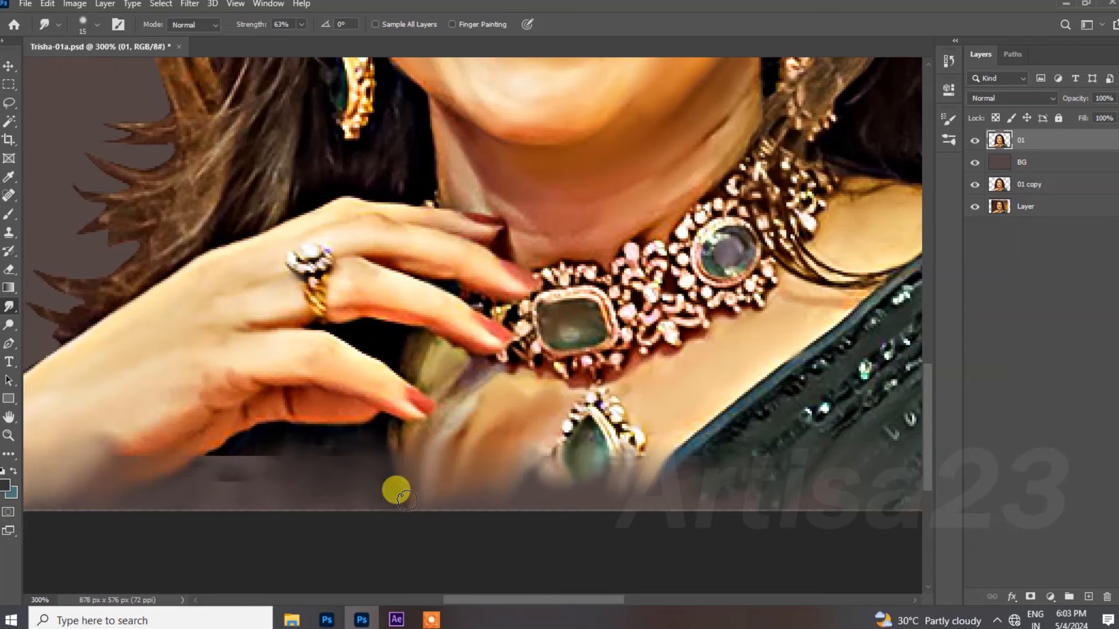
# Save the smudged portrait and check the whole image at 100%.
pyautogui.hotkey('ctrl', '1')
pyautogui.hotkey('ctrl', 's')
pyautogui.hotkey('ctrl', '+')
pyautogui.hotkey('ctrl', '-')
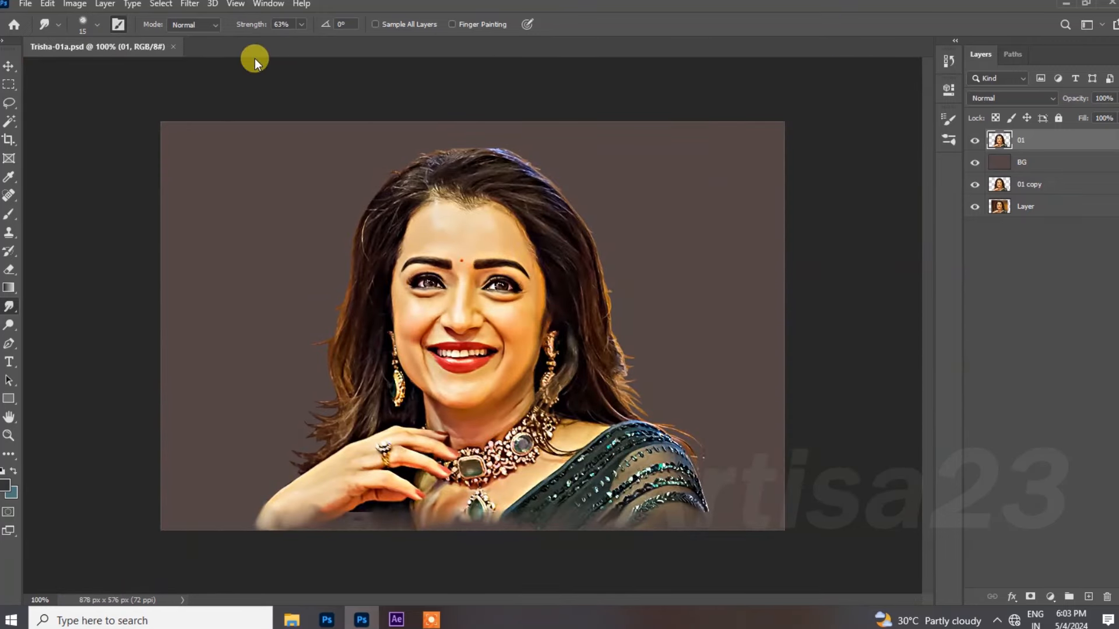
# Switch the Smudge tool to the Hair 4 brush from Ultimate Hair Brushes, reduced to 70 px at 83% strength.
pyautogui.press('F5')
pyautogui.click(759, 113)
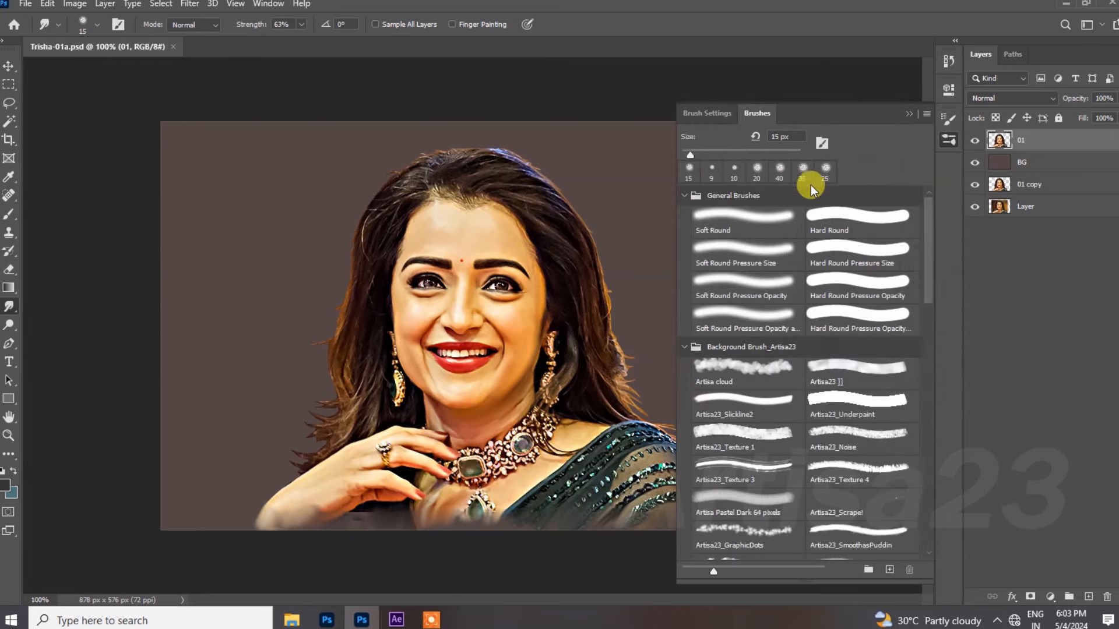
pyautogui.moveTo(929, 265); pyautogui.dragTo(920, 471)
pyautogui.click(877, 499)
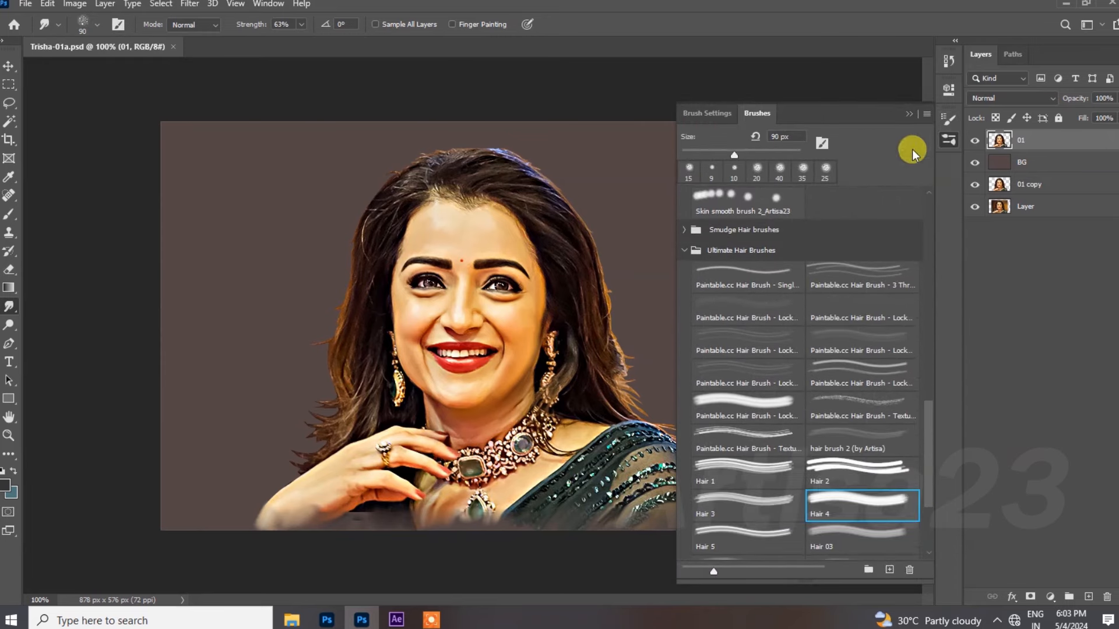
pyautogui.click(909, 114)
pyautogui.press('[')
pyautogui.press('[')
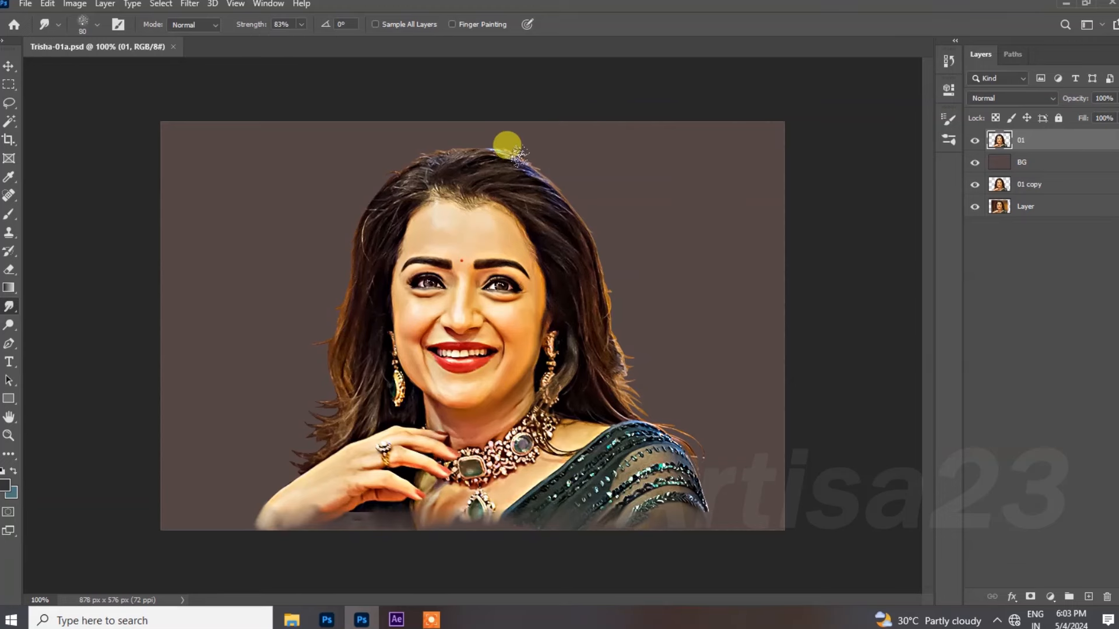
# Smudge the crown hair above the forehead along its strands with a 15 px brush at 77% strength.
pyautogui.hotkey('ctrl', '+')
pyautogui.moveTo(490, 187); pyautogui.dragTo(489, 286)
pyautogui.hotkey('ctrl', '+')
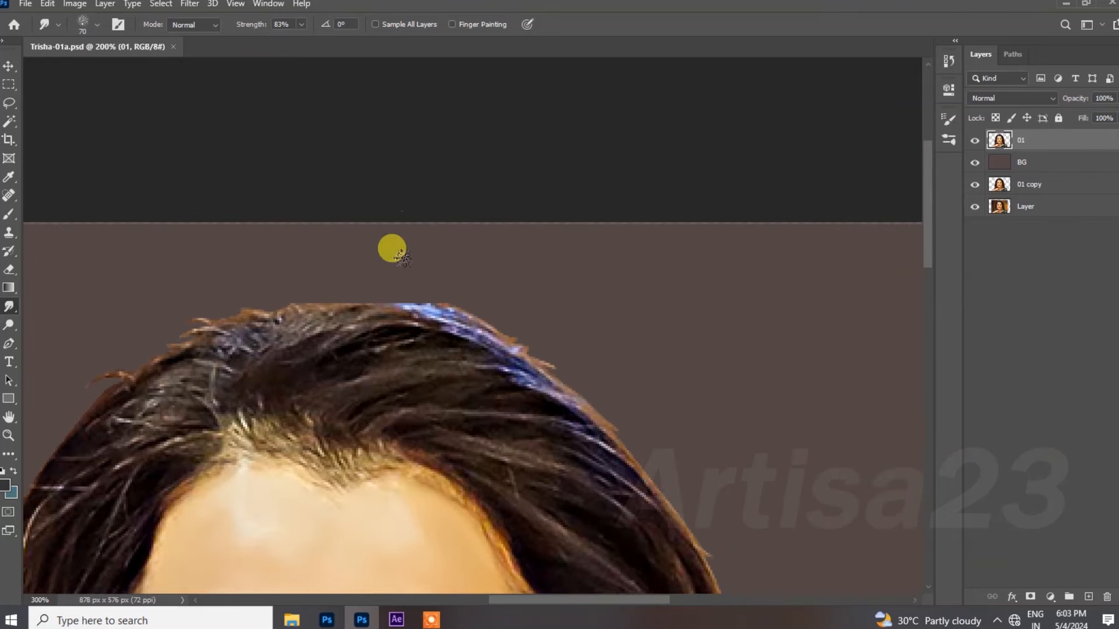
pyautogui.press('[')
pyautogui.moveTo(300, 308)
pyautogui.mouseDown()
pyautogui.moveTo(254, 359)
pyautogui.moveTo(427, 314)
pyautogui.moveTo(374, 286)
pyautogui.moveTo(507, 327)
pyautogui.moveTo(355, 321)
pyautogui.mouseUp()
pyautogui.click(297, 27)
pyautogui.moveTo(559, 422)
pyautogui.mouseDown()
pyautogui.moveTo(447, 416)
pyautogui.moveTo(532, 379)
pyautogui.moveTo(354, 392)
pyautogui.moveTo(347, 455)
pyautogui.moveTo(333, 411)
pyautogui.moveTo(318, 454)
pyautogui.moveTo(294, 440)
pyautogui.moveTo(274, 394)
pyautogui.moveTo(263, 416)
pyautogui.moveTo(246, 389)
pyautogui.moveTo(349, 420)
pyautogui.moveTo(341, 440)
pyautogui.moveTo(511, 402)
pyautogui.mouseUp()
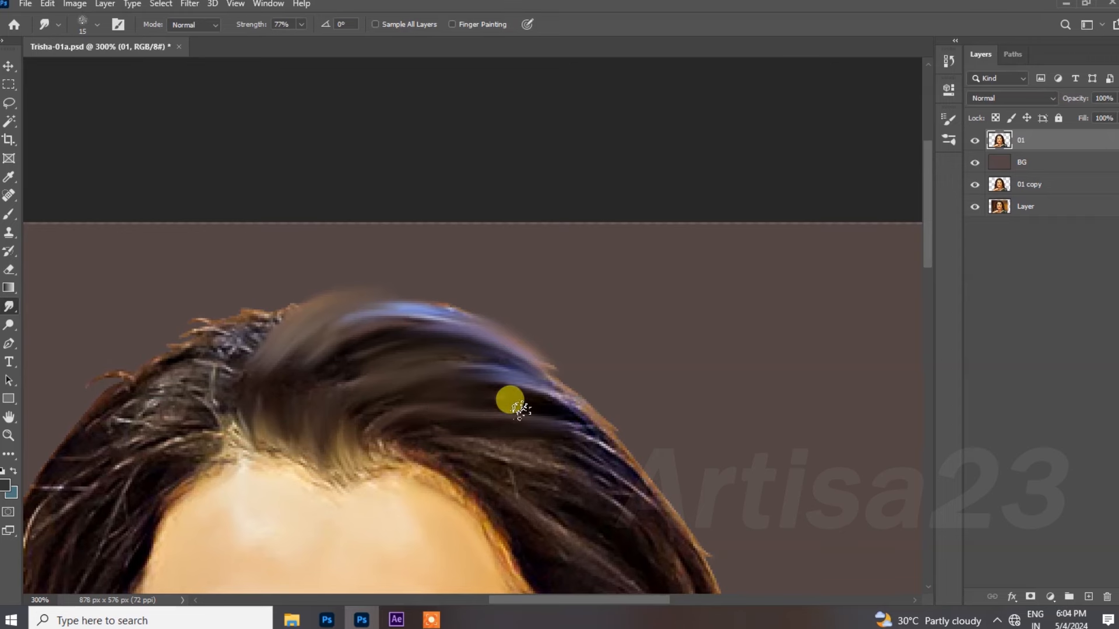
pyautogui.moveTo(446, 431)
pyautogui.mouseDown()
pyautogui.moveTo(602, 450)
pyautogui.moveTo(613, 465)
pyautogui.mouseUp()
pyautogui.moveTo(509, 382); pyautogui.dragTo(591, 429)
# Smudge the hair on the portrait's right side from the temple down past the earring with a 20 to 25 px brush.
pyautogui.moveTo(521, 485); pyautogui.dragTo(481, 325)
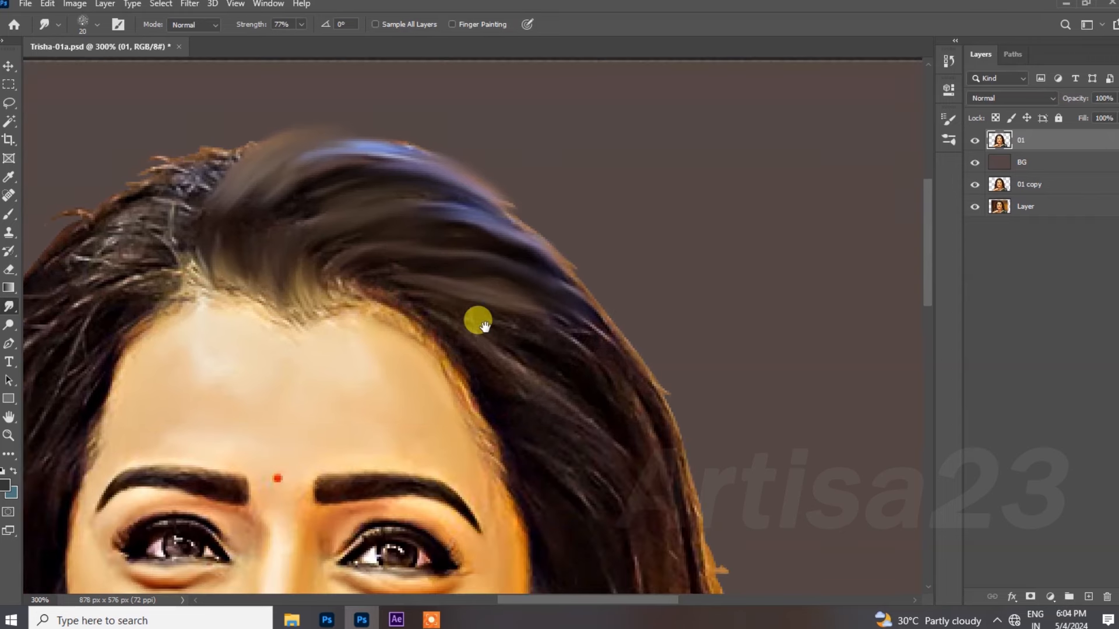
pyautogui.moveTo(337, 270)
pyautogui.mouseDown()
pyautogui.moveTo(419, 350)
pyautogui.moveTo(477, 347)
pyautogui.moveTo(484, 318)
pyautogui.moveTo(638, 401)
pyautogui.mouseUp()
pyautogui.scroll(-3, 637, 401)
pyautogui.press(']')
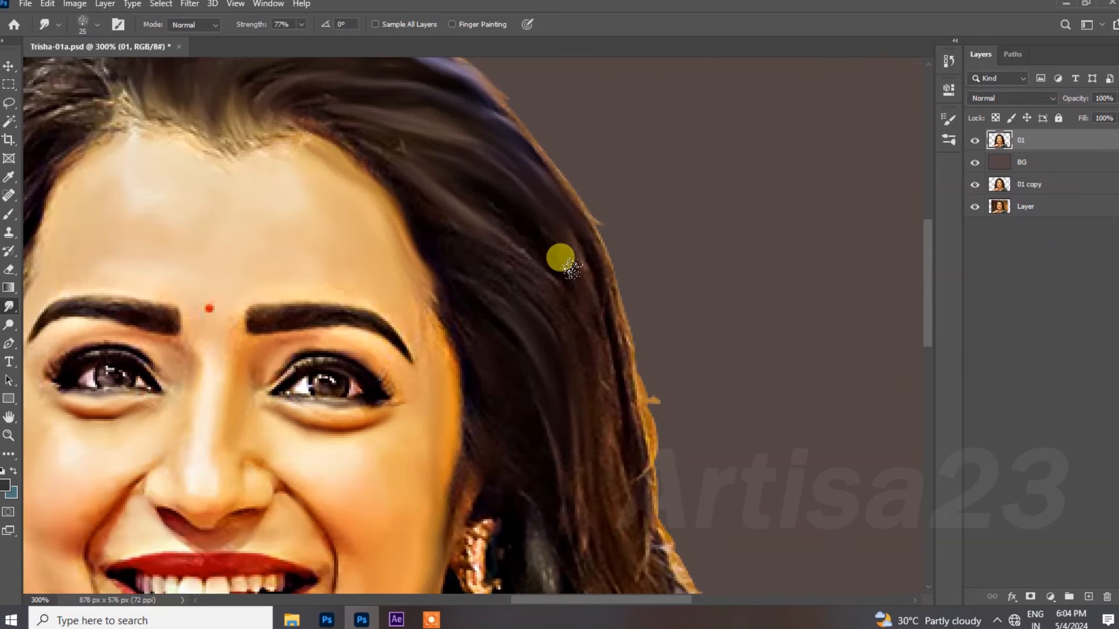
pyautogui.moveTo(544, 194)
pyautogui.mouseDown()
pyautogui.moveTo(620, 447)
pyautogui.moveTo(600, 348)
pyautogui.moveTo(619, 382)
pyautogui.moveTo(566, 358)
pyautogui.mouseUp()
pyautogui.scroll(-3, 600, 347)
pyautogui.moveTo(516, 471); pyautogui.dragTo(495, 219)
pyautogui.moveTo(635, 467)
pyautogui.mouseDown()
pyautogui.moveTo(594, 261)
pyautogui.moveTo(648, 315)
pyautogui.moveTo(606, 177)
pyautogui.mouseUp()
# Blend the hair ends above the saree shoulder at 15 to 20 px and the loose strands beside the necklace at 10 px.
pyautogui.press('[')
pyautogui.press('[')
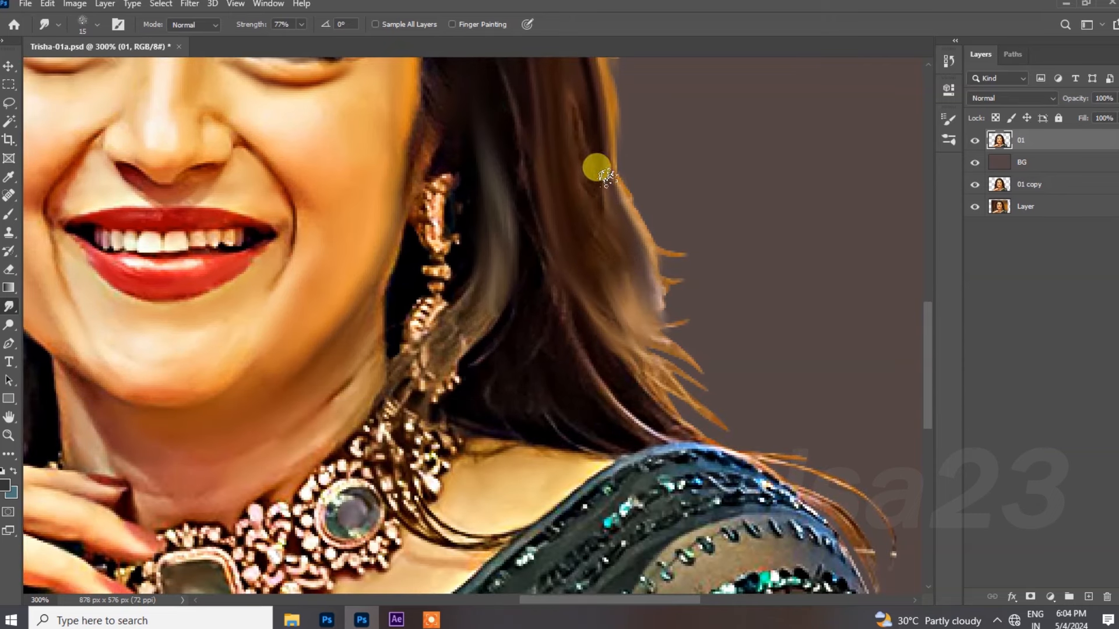
pyautogui.moveTo(608, 375)
pyautogui.mouseDown()
pyautogui.moveTo(641, 352)
pyautogui.moveTo(680, 390)
pyautogui.moveTo(648, 330)
pyautogui.moveTo(706, 357)
pyautogui.moveTo(650, 290)
pyautogui.moveTo(700, 418)
pyautogui.moveTo(603, 360)
pyautogui.moveTo(634, 398)
pyautogui.moveTo(526, 345)
pyautogui.moveTo(509, 238)
pyautogui.moveTo(515, 414)
pyautogui.mouseUp()
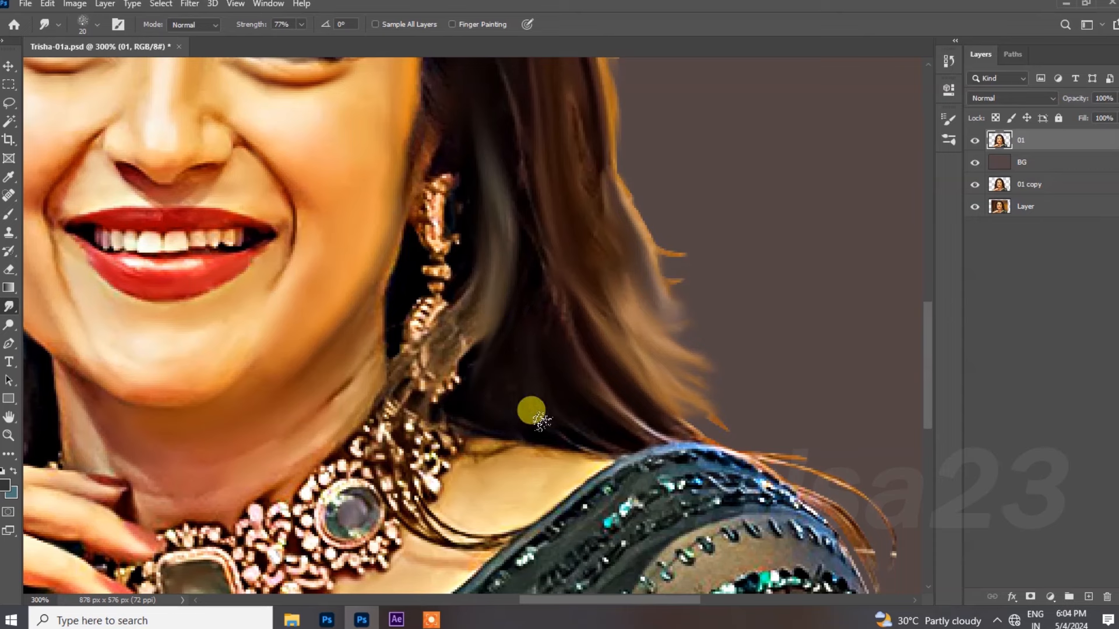
pyautogui.moveTo(421, 518); pyautogui.dragTo(485, 536)
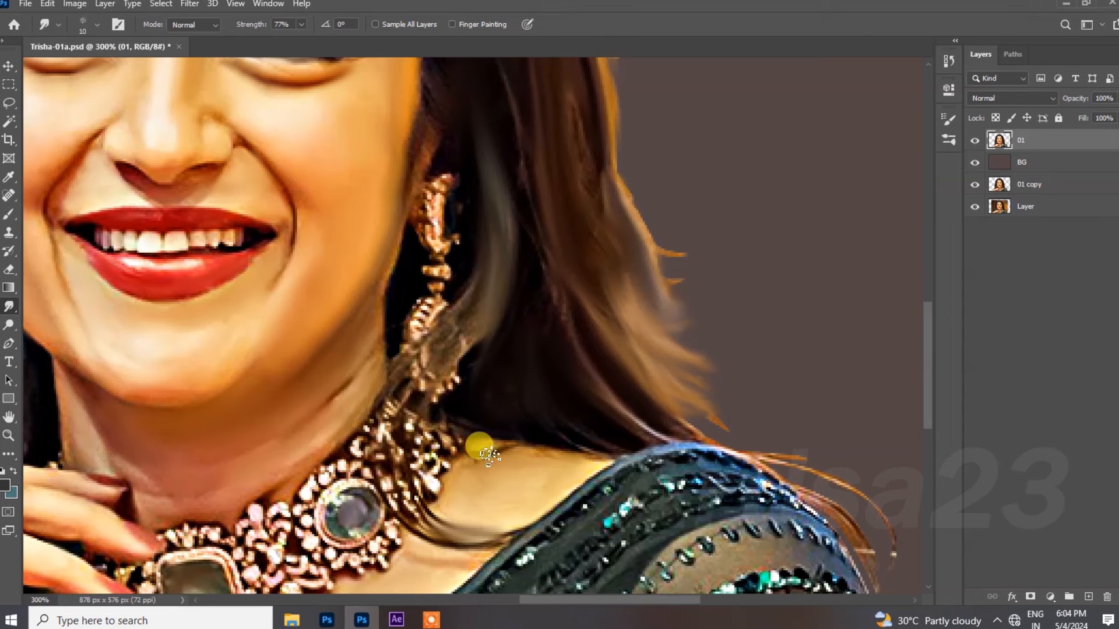
pyautogui.hotkey('ctrl', '-')
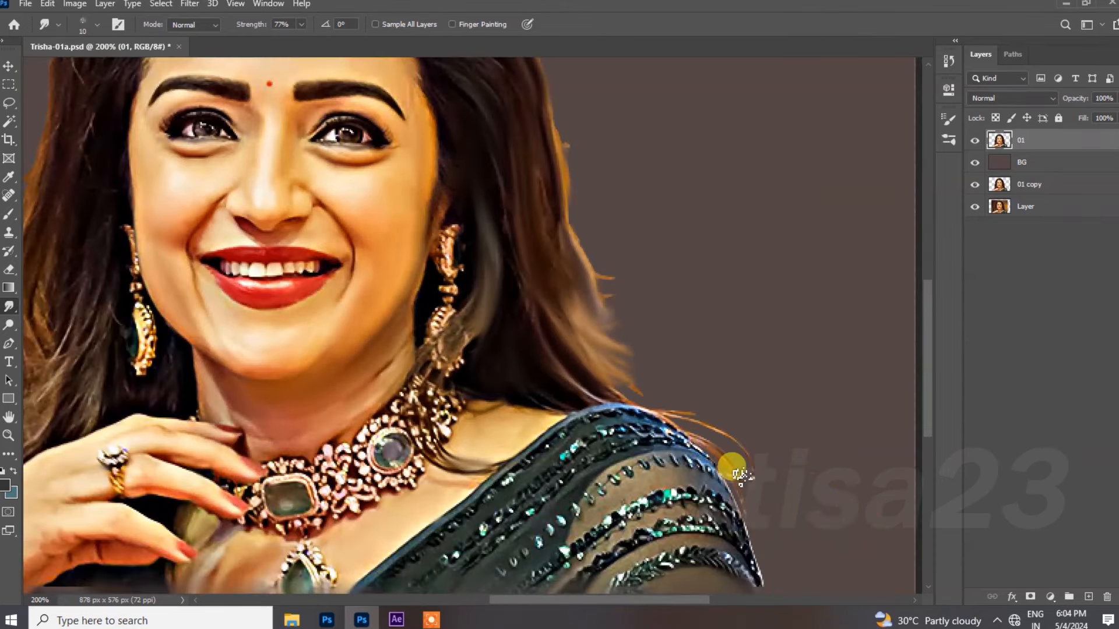
pyautogui.hotkey('ctrl', '-')
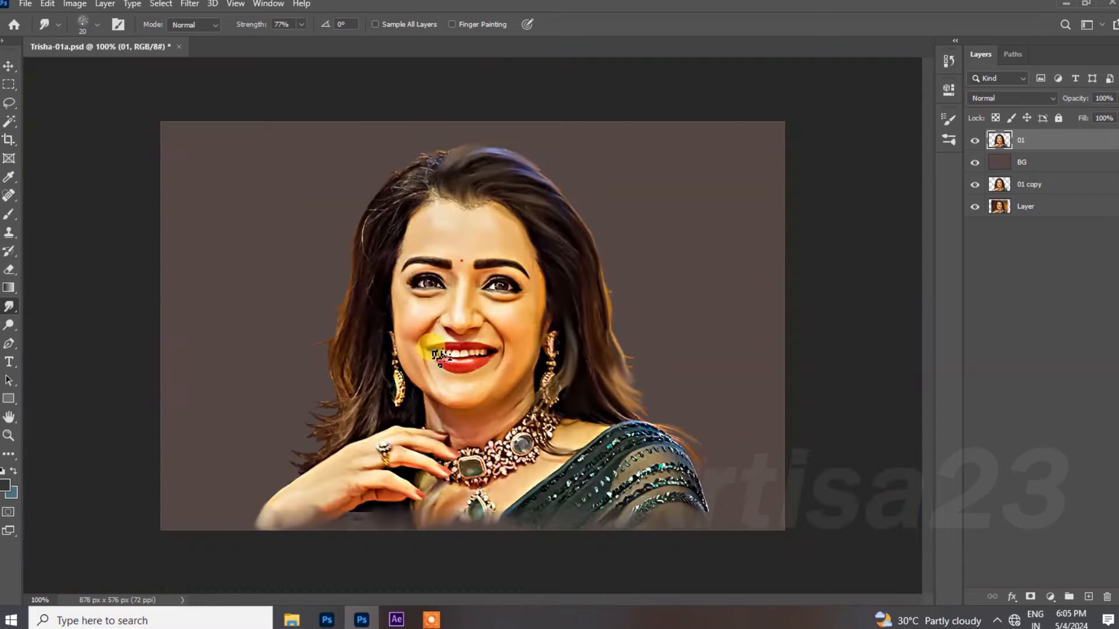
# Smudge the upper hair on the portrait's left side from the parting down to the temple, reducing the brush to 30 px.
pyautogui.hotkey('ctrl', '+')
pyautogui.moveTo(345, 286); pyautogui.dragTo(349, 327)
pyautogui.press(']')
pyautogui.press(']')
pyautogui.press(']')
pyautogui.moveTo(693, 225); pyautogui.dragTo(632, 264)
pyautogui.moveTo(692, 188); pyautogui.dragTo(627, 215)
pyautogui.moveTo(709, 156); pyautogui.dragTo(642, 185)
pyautogui.press('[')
pyautogui.moveTo(617, 236); pyautogui.dragTo(560, 327)
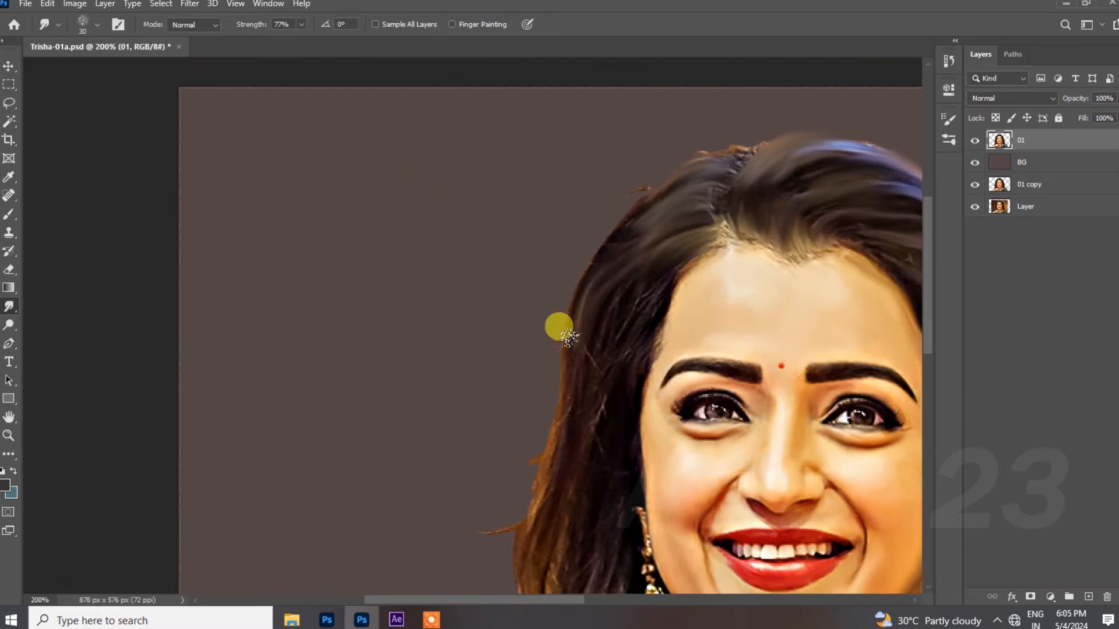
# Smudge the hair beside the left-hand eye and cheek along its strands with a 25 px, then 20 px brush.
pyautogui.hotkey('ctrl', '+')
pyautogui.hotkey('ctrl', '+')
pyautogui.press('[')
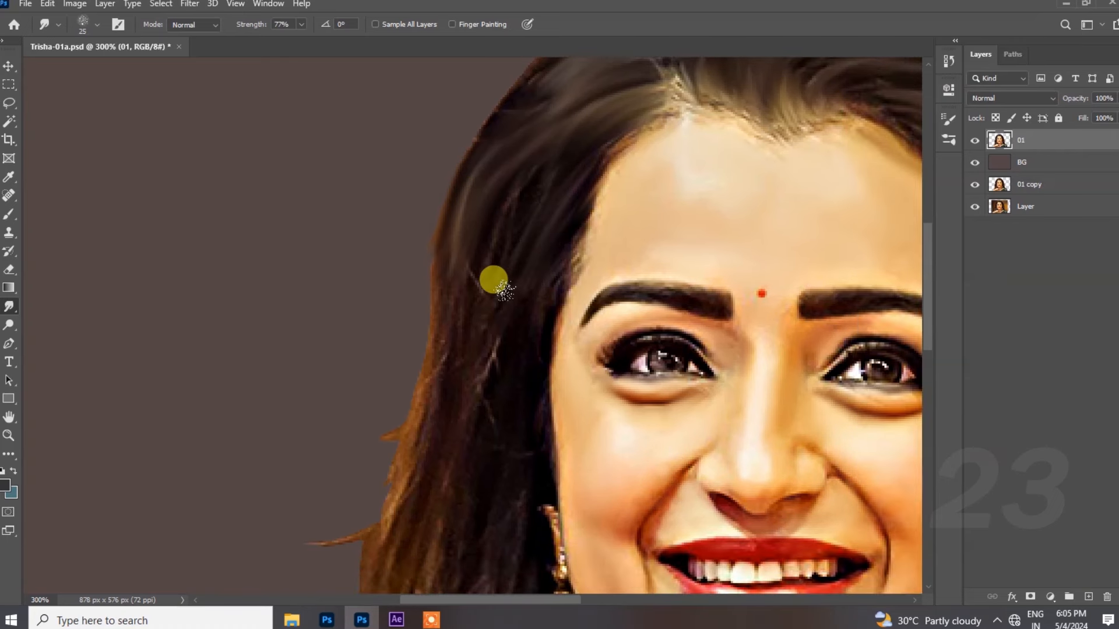
pyautogui.moveTo(446, 259); pyautogui.dragTo(401, 437)
pyautogui.moveTo(425, 501); pyautogui.dragTo(401, 299)
pyautogui.moveTo(367, 240); pyautogui.dragTo(369, 344)
pyautogui.moveTo(399, 265); pyautogui.dragTo(378, 401)
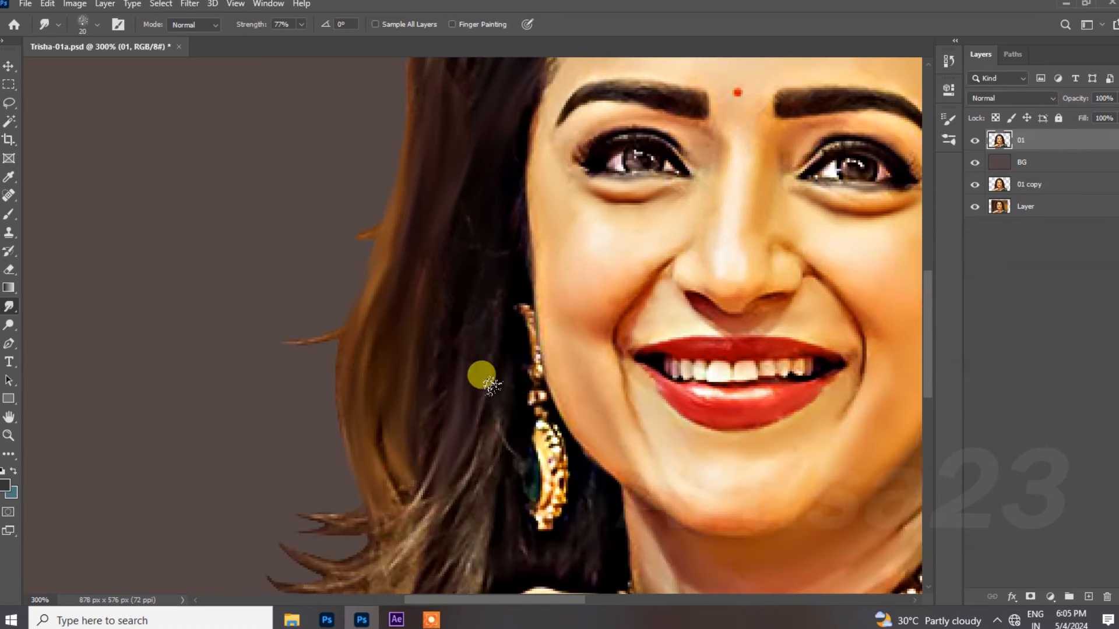
# Smudge the lower hair around the left earring and soften its stray ends into the background with a 20 px brush.
pyautogui.moveTo(467, 519); pyautogui.dragTo(418, 348)
pyautogui.moveTo(412, 396); pyautogui.dragTo(437, 274)
pyautogui.moveTo(331, 415); pyautogui.dragTo(357, 338)
pyautogui.moveTo(383, 279)
pyautogui.mouseDown()
pyautogui.moveTo(222, 392)
pyautogui.moveTo(196, 380)
pyautogui.moveTo(278, 327)
pyautogui.moveTo(214, 472)
pyautogui.moveTo(221, 497)
pyautogui.mouseUp()
pyautogui.moveTo(339, 326); pyautogui.dragTo(318, 545)
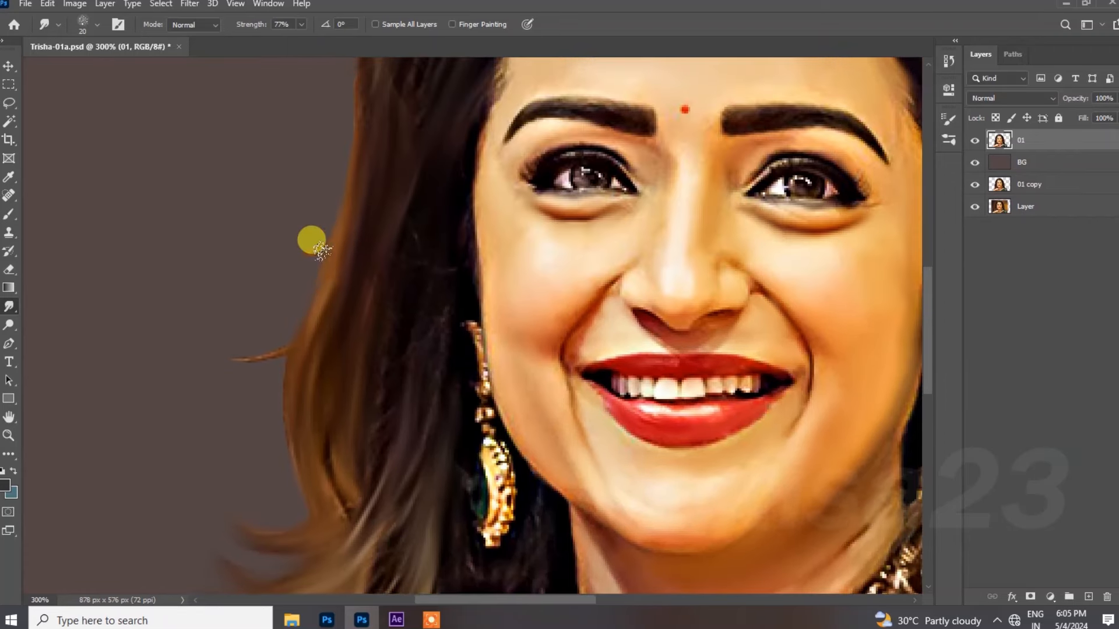
pyautogui.moveTo(280, 373); pyautogui.dragTo(210, 363)
pyautogui.moveTo(328, 357); pyautogui.dragTo(307, 485)
# Blend the forehead hairline and the parting with a 9 px Smudge brush, and save the document.
pyautogui.scroll(4, 307, 483)
pyautogui.moveTo(423, 427); pyautogui.dragTo(406, 499)
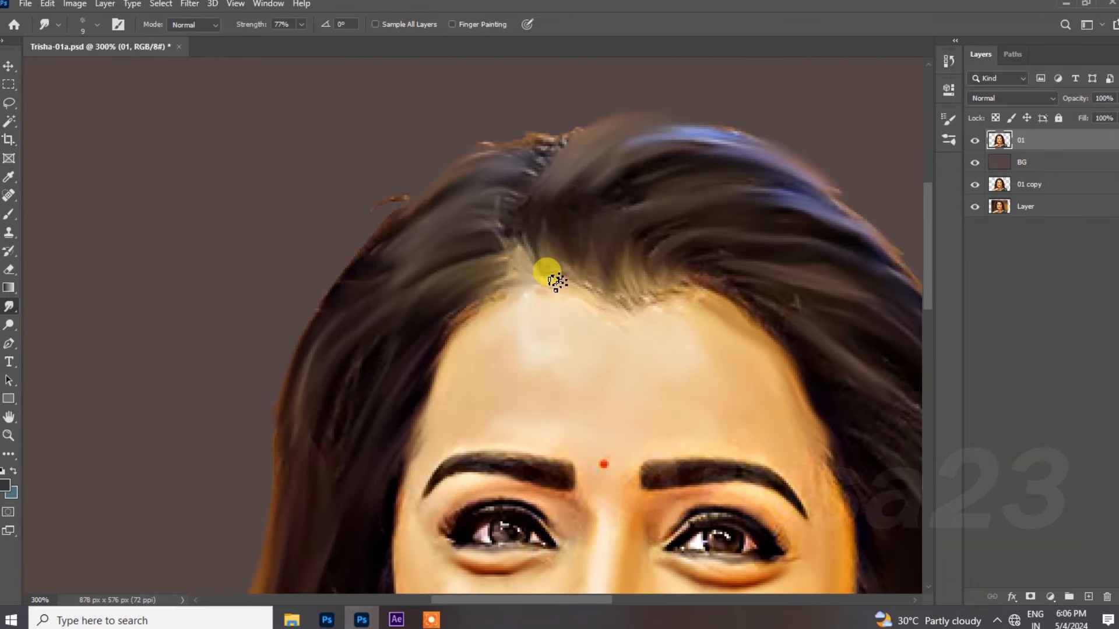
pyautogui.moveTo(633, 306); pyautogui.dragTo(625, 297)
pyautogui.moveTo(550, 175); pyautogui.dragTo(533, 151)
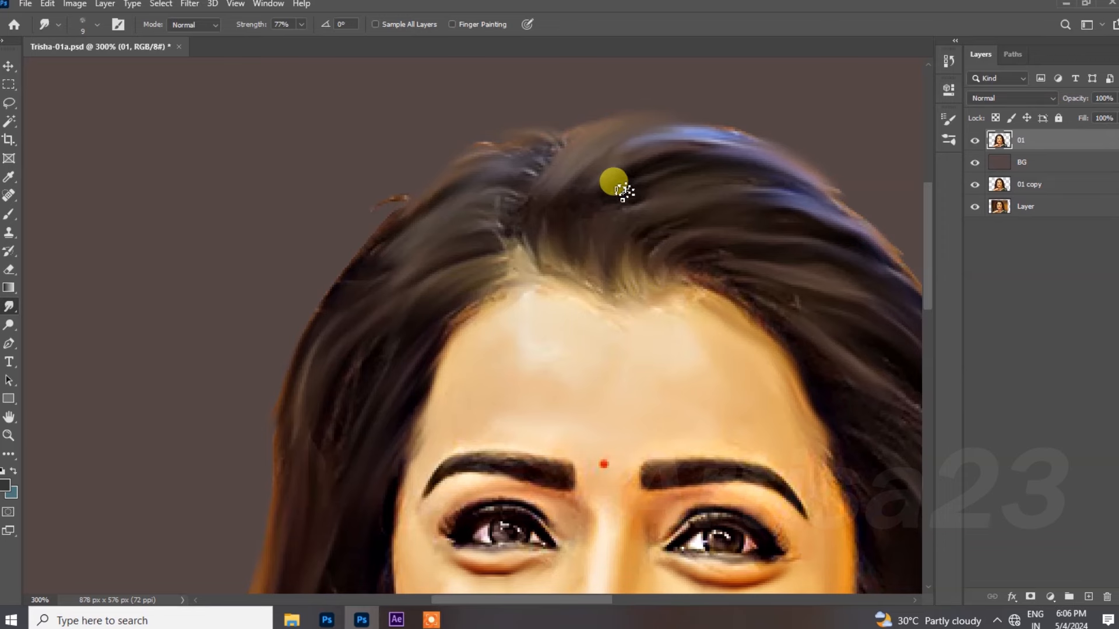
pyautogui.hotkey('ctrl', '-')
pyautogui.hotkey('ctrl', '-')
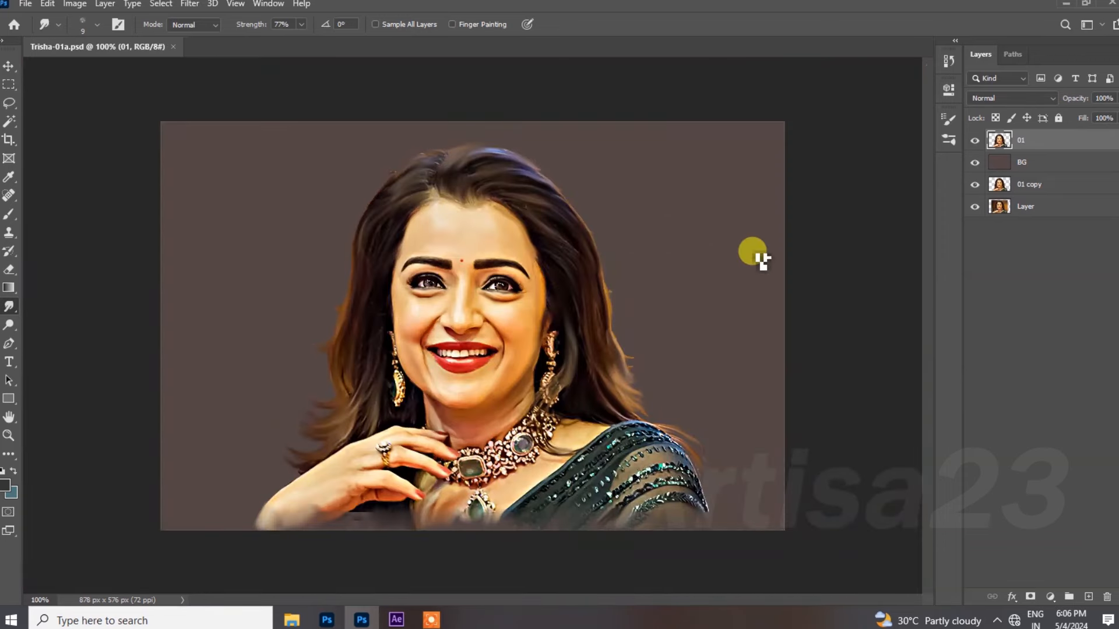
# Add a new layer directly above the BG layer and name it Color BG.
pyautogui.click(1038, 166)
pyautogui.click(1089, 597)
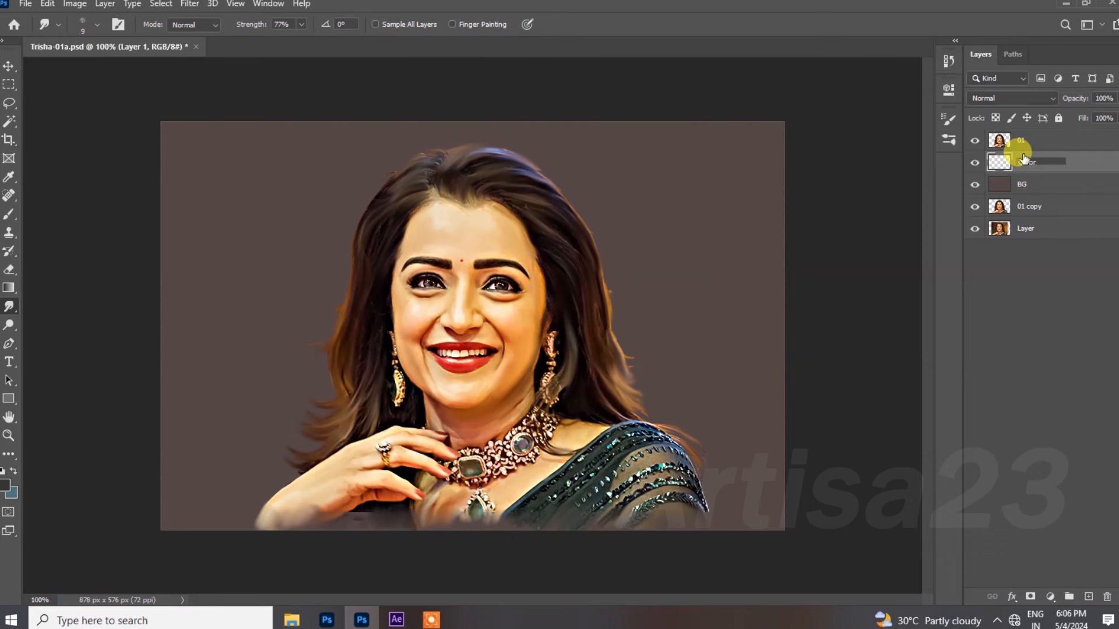
pyautogui.click(1101, 160)
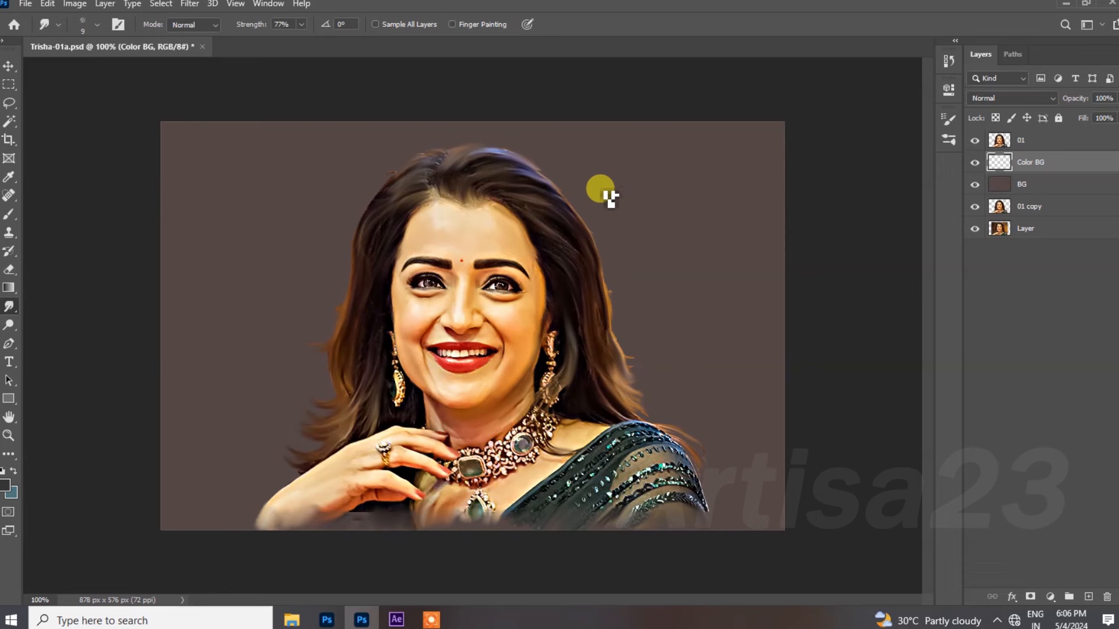
# Save the document under the new name Trisha-01b.psd.
pyautogui.press('s')
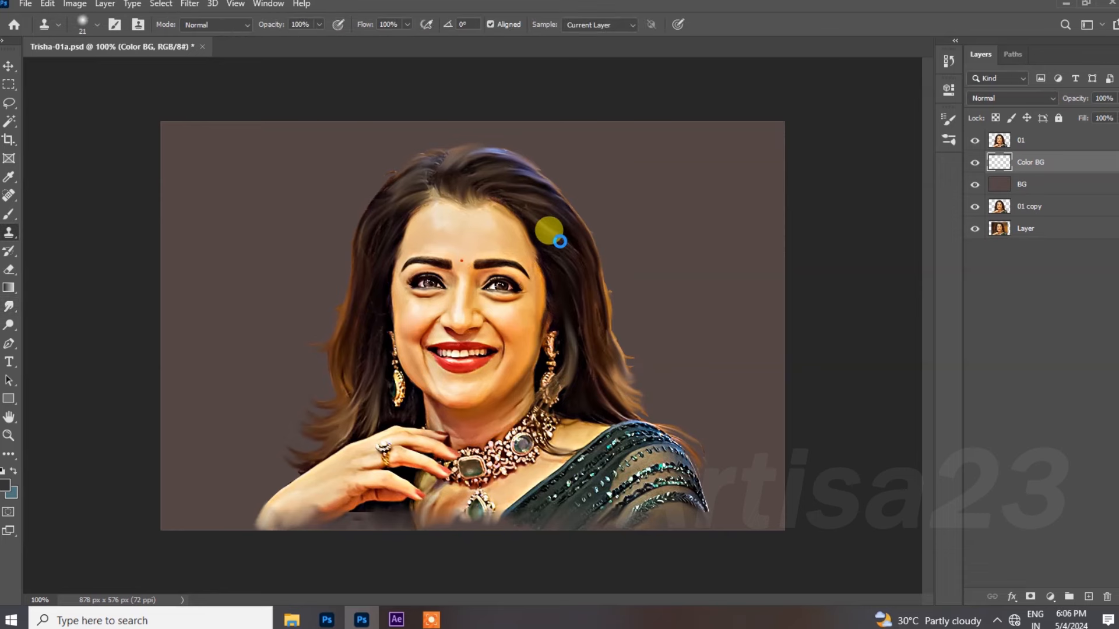
pyautogui.hotkey('ctrl', 'shift', 's')
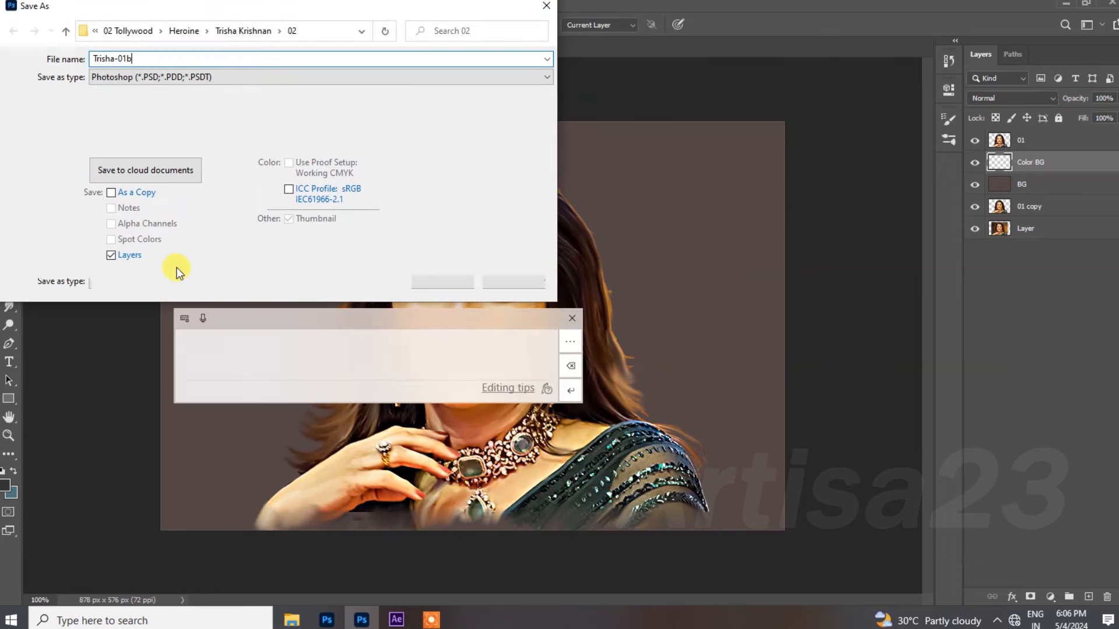
pyautogui.click(443, 283)
# Activate the Brush tool and choose a rough textured painting brush from the brush presets.
pyautogui.click(10, 67)
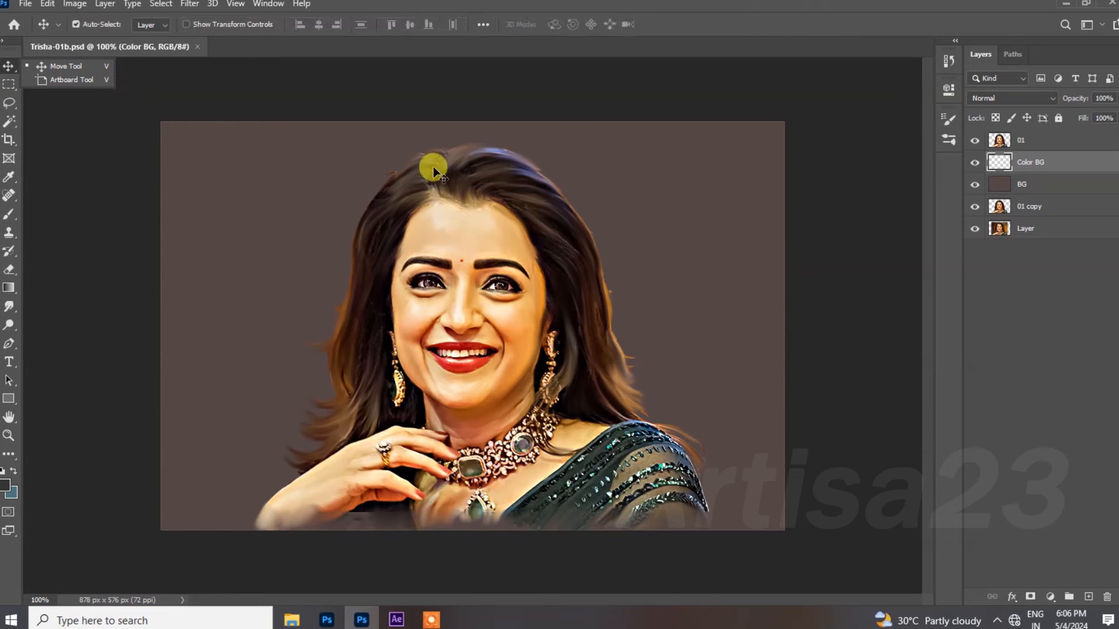
pyautogui.click(8, 214)
pyautogui.click(116, 24)
pyautogui.click(760, 115)
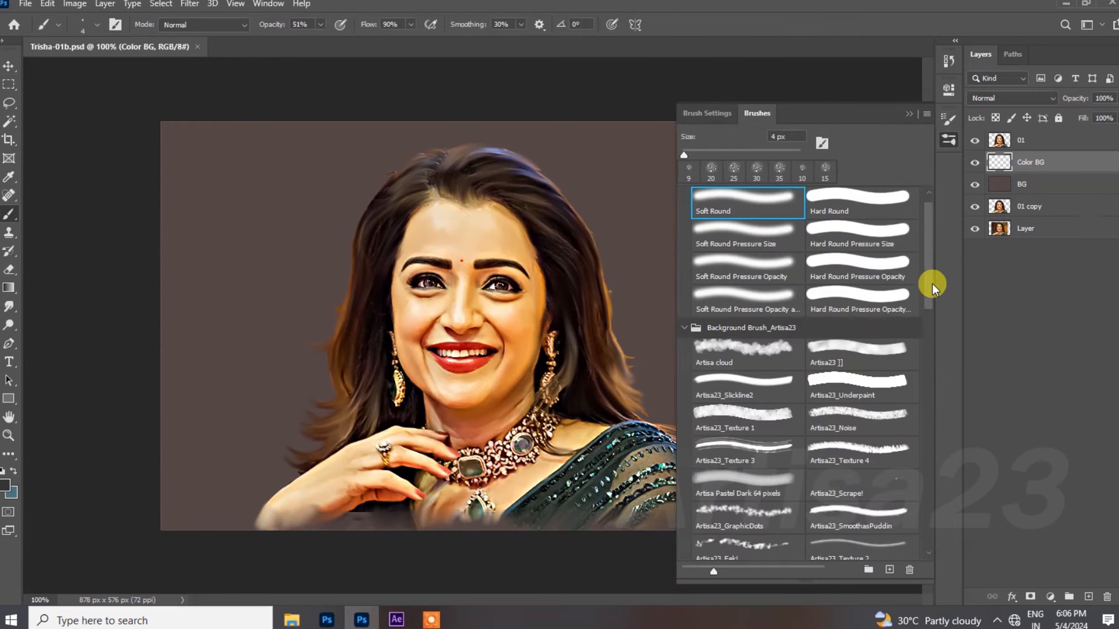
pyautogui.scroll(-1, 922, 320)
pyautogui.click(909, 114)
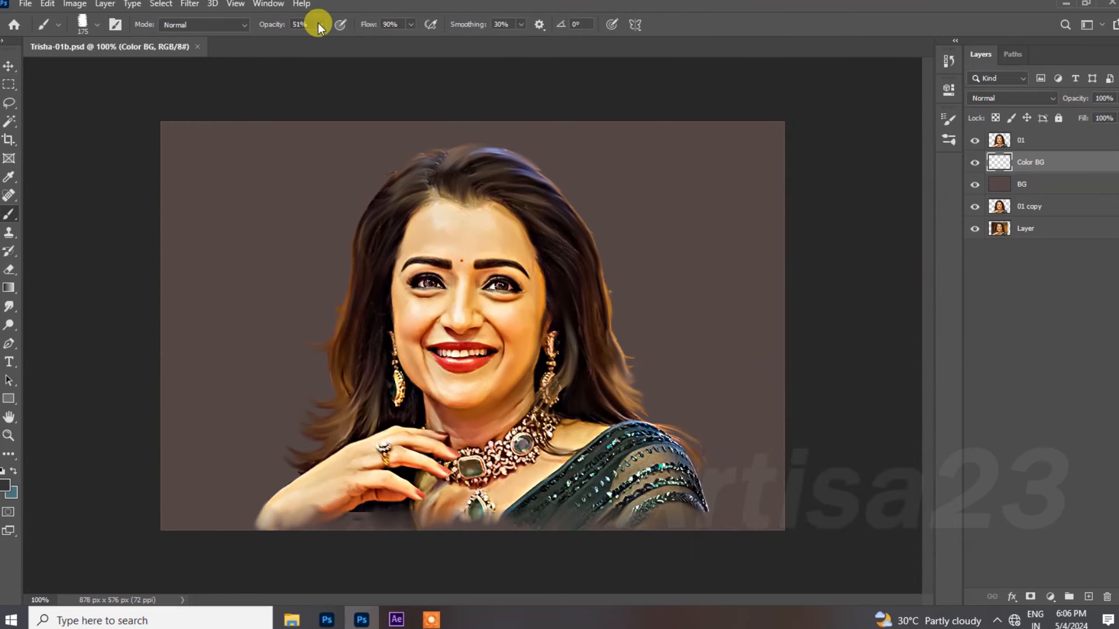
# Sample a tan skin tone, paint a 100 px patch beside the hair on the right, and set brush opacity to 45%.
pyautogui.keyDown('alt'); pyautogui.click(548, 434); pyautogui.keyUp('alt')
pyautogui.moveTo(598, 298)
pyautogui.mouseDown()
pyautogui.moveTo(635, 273)
pyautogui.moveTo(653, 338)
pyautogui.mouseUp()
pyautogui.moveTo(301, 40); pyautogui.dragTo(302, 40)
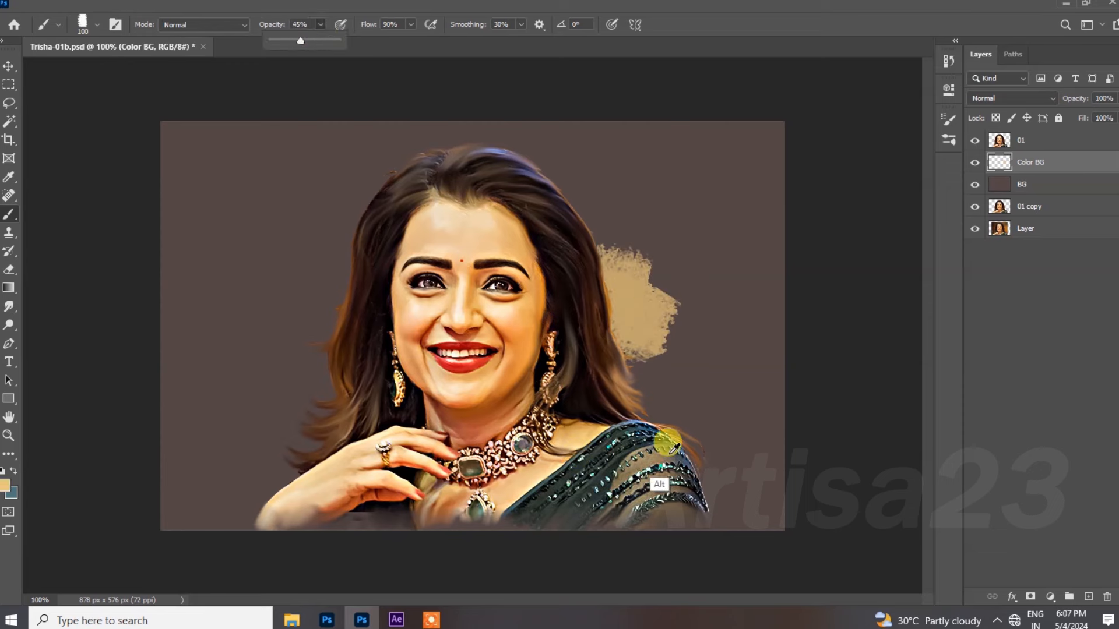
# Sample blue tones from the saree shoulder and paint 100 px patches behind the hair on both sides of the head.
pyautogui.keyDown('alt'); pyautogui.click(675, 440); pyautogui.keyUp('alt')
pyautogui.moveTo(603, 236)
pyautogui.mouseDown()
pyautogui.moveTo(607, 255)
pyautogui.moveTo(587, 237)
pyautogui.moveTo(590, 210)
pyautogui.moveTo(632, 224)
pyautogui.mouseUp()
pyautogui.keyDown('alt'); pyautogui.click(680, 447); pyautogui.keyUp('alt')
pyautogui.moveTo(341, 206)
pyautogui.mouseDown()
pyautogui.moveTo(292, 249)
pyautogui.moveTo(288, 350)
pyautogui.mouseUp()
# Choose a purple foreground colour and paint it over the tan patch beside the hair at 77% opacity.
pyautogui.click(7, 484)
pyautogui.moveTo(819, 425); pyautogui.dragTo(819, 411)
pyautogui.click(727, 467)
pyautogui.click(929, 355)
pyautogui.moveTo(661, 294); pyautogui.dragTo(633, 299)
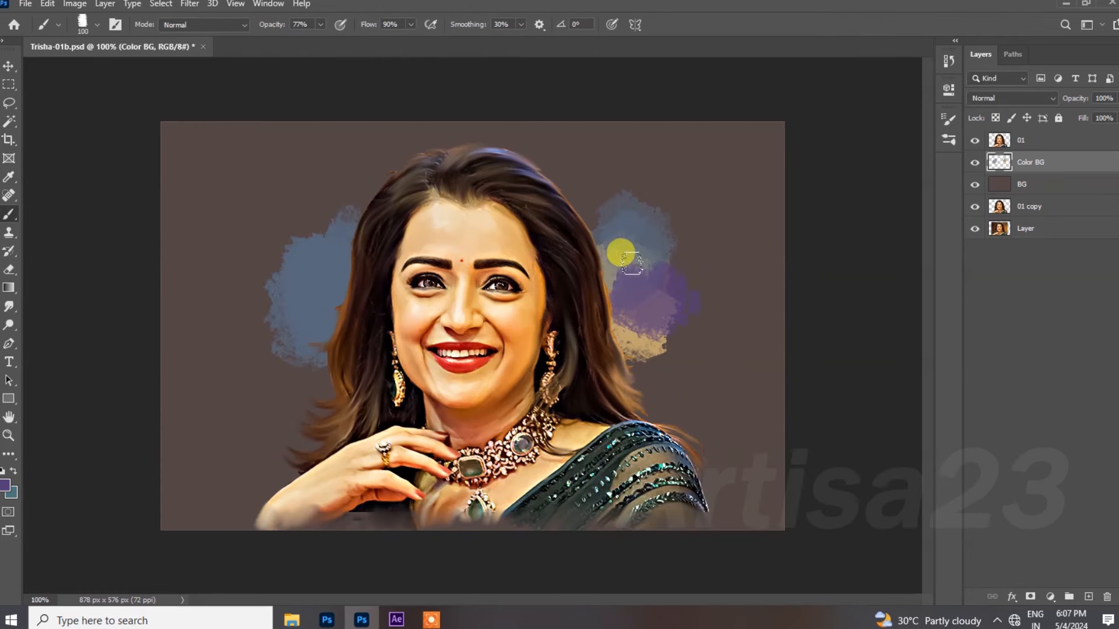
# Paint sampled dark hair and purple tones behind the right-hand hair and shoulder, and a mauve patch behind the lower left hair.
pyautogui.keyDown('alt'); pyautogui.click(352, 266); pyautogui.keyUp('alt')
pyautogui.moveTo(585, 217); pyautogui.dragTo(575, 229)
pyautogui.keyDown('alt'); pyautogui.click(646, 280); pyautogui.keyUp('alt')
pyautogui.moveTo(699, 405)
pyautogui.mouseDown()
pyautogui.moveTo(670, 383)
pyautogui.moveTo(637, 402)
pyautogui.moveTo(683, 371)
pyautogui.moveTo(659, 360)
pyautogui.moveTo(632, 286)
pyautogui.moveTo(636, 235)
pyautogui.mouseUp()
pyautogui.keyDown('alt'); pyautogui.click(623, 257); pyautogui.keyUp('alt')
pyautogui.keyDown('alt'); pyautogui.click(619, 317); pyautogui.keyUp('alt')
pyautogui.moveTo(326, 322); pyautogui.dragTo(249, 355)
# Sample the painted blue and grey-mauve tones and extend the background patches upward on both sides of the head.
pyautogui.keyDown('alt'); pyautogui.click(284, 281); pyautogui.keyUp('alt')
pyautogui.moveTo(268, 286)
pyautogui.mouseDown()
pyautogui.moveTo(263, 259)
pyautogui.moveTo(286, 247)
pyautogui.moveTo(331, 170)
pyautogui.mouseUp()
pyautogui.keyDown('alt'); pyautogui.click(630, 216); pyautogui.keyUp('alt')
pyautogui.moveTo(585, 179)
pyautogui.mouseDown()
pyautogui.moveTo(582, 194)
pyautogui.moveTo(542, 130)
pyautogui.mouseUp()
# Sample red from the lips and paint a red patch over the blue area behind the upper left hair.
pyautogui.keyDown('alt'); pyautogui.click(483, 388); pyautogui.keyUp('alt')
pyautogui.keyDown('alt'); pyautogui.click(483, 373); pyautogui.keyUp('alt')
pyautogui.moveTo(315, 196)
pyautogui.mouseDown()
pyautogui.moveTo(338, 211)
pyautogui.moveTo(326, 265)
pyautogui.mouseUp()
pyautogui.keyDown('alt'); pyautogui.click(457, 364); pyautogui.keyUp('alt')
pyautogui.keyDown('alt'); pyautogui.click(450, 346); pyautogui.keyUp('alt')
pyautogui.keyDown('alt'); pyautogui.click(467, 357); pyautogui.keyUp('alt')
pyautogui.moveTo(330, 163)
pyautogui.mouseDown()
pyautogui.moveTo(312, 230)
pyautogui.moveTo(311, 147)
pyautogui.moveTo(274, 242)
pyautogui.mouseUp()
# Extend the red area down over the blue and mauve patches on the left with muted red strokes.
pyautogui.keyDown('alt'); pyautogui.click(458, 358); pyautogui.keyUp('alt')
pyautogui.keyDown('alt'); pyautogui.click(383, 290); pyautogui.keyUp('alt')
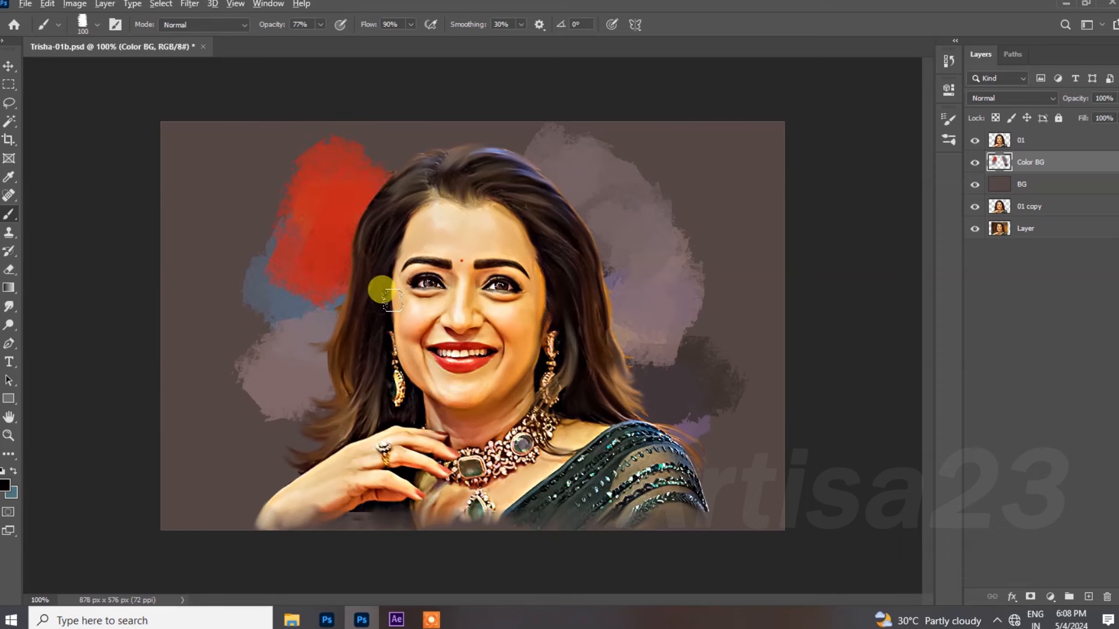
pyautogui.moveTo(325, 211)
pyautogui.mouseDown()
pyautogui.moveTo(324, 282)
pyautogui.moveTo(255, 260)
pyautogui.moveTo(320, 349)
pyautogui.moveTo(260, 293)
pyautogui.mouseUp()
pyautogui.moveTo(269, 361); pyautogui.dragTo(229, 264)
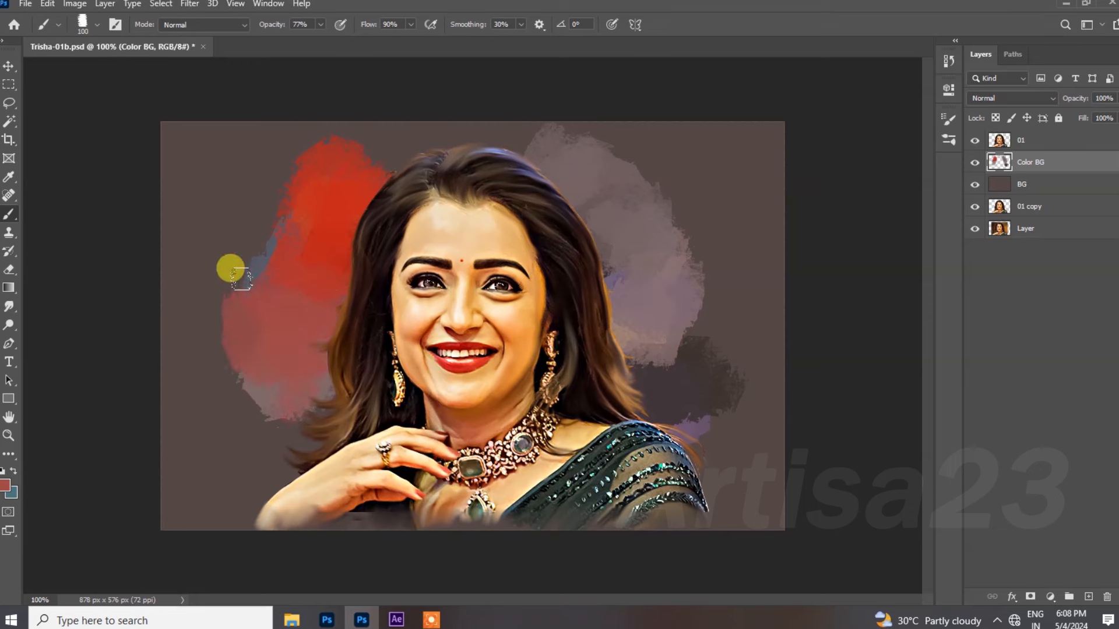
# Smudge the upper edge of the red patch behind the left hair and the grey-mauve patch behind the right hair.
pyautogui.rightClick(9, 307)
pyautogui.click(55, 328)
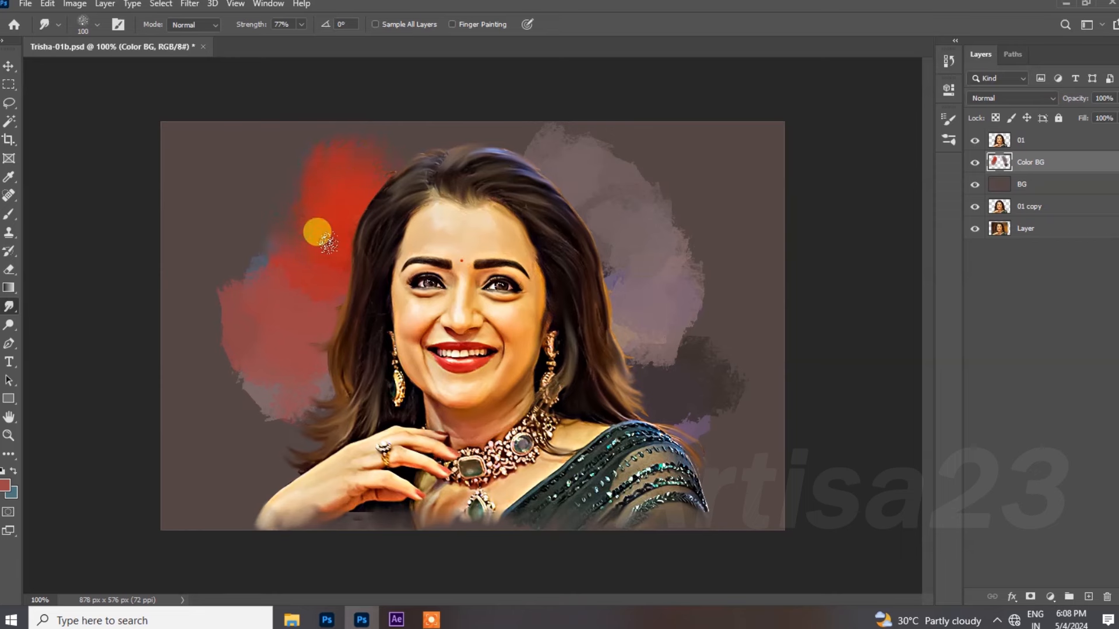
pyautogui.moveTo(671, 228); pyautogui.dragTo(608, 260)
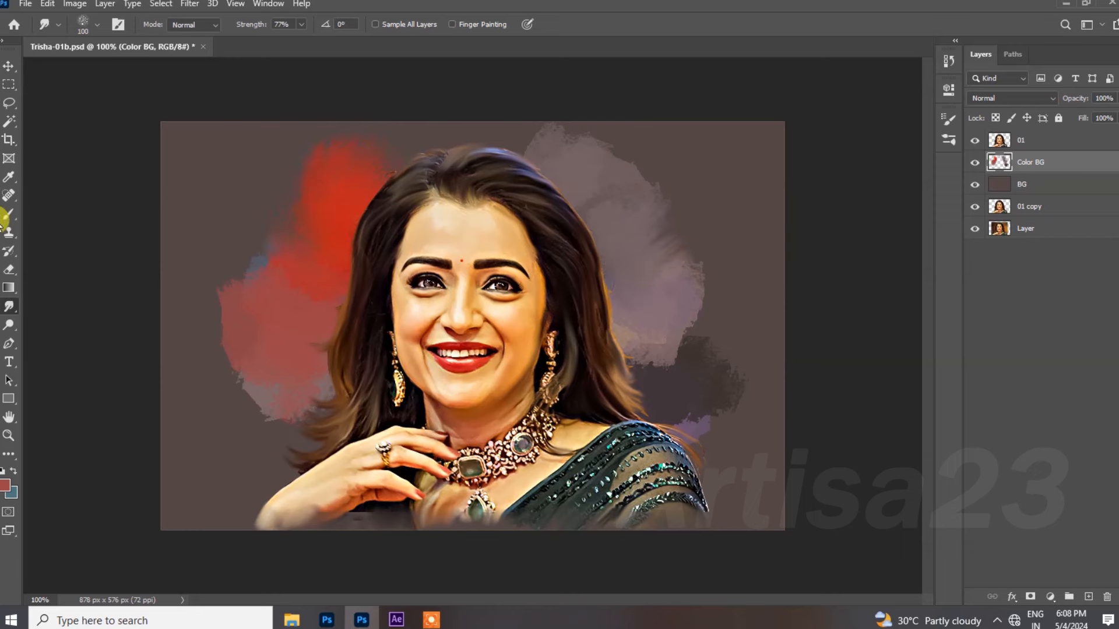
# Sample dark brown from the hair and red from the background, and paint a red patch over the mauve area beside the right hair.
pyautogui.click(6, 216)
pyautogui.keyDown('alt'); pyautogui.click(584, 228); pyautogui.keyUp('alt')
pyautogui.moveTo(611, 247)
pyautogui.mouseDown()
pyautogui.moveTo(592, 253)
pyautogui.moveTo(629, 290)
pyautogui.mouseUp()
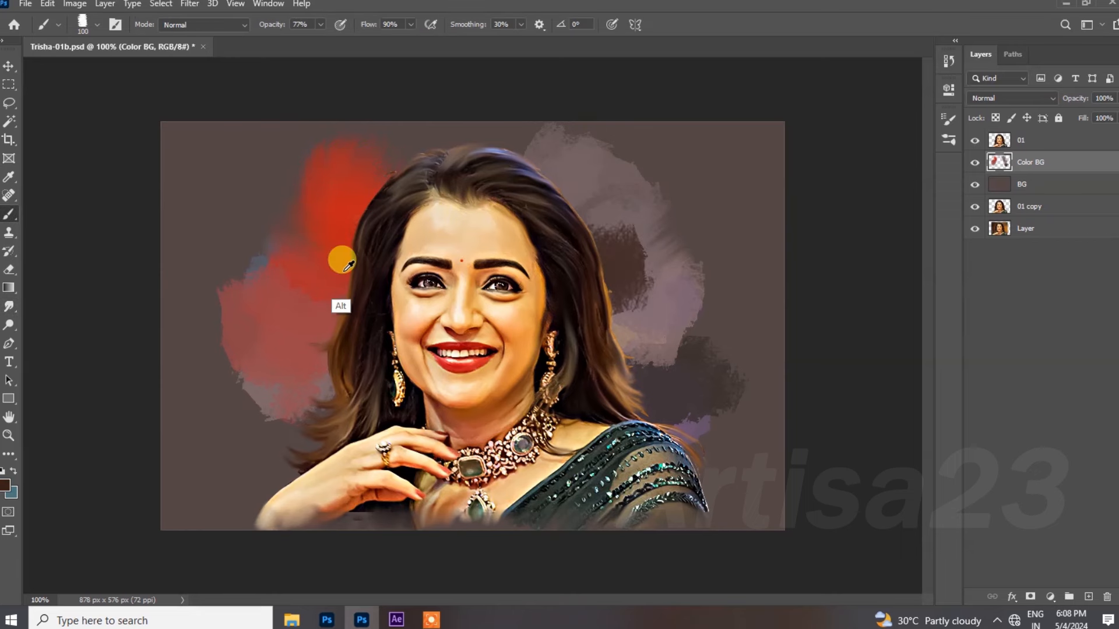
pyautogui.moveTo(592, 225)
pyautogui.mouseDown()
pyautogui.moveTo(653, 315)
pyautogui.moveTo(641, 341)
pyautogui.mouseUp()
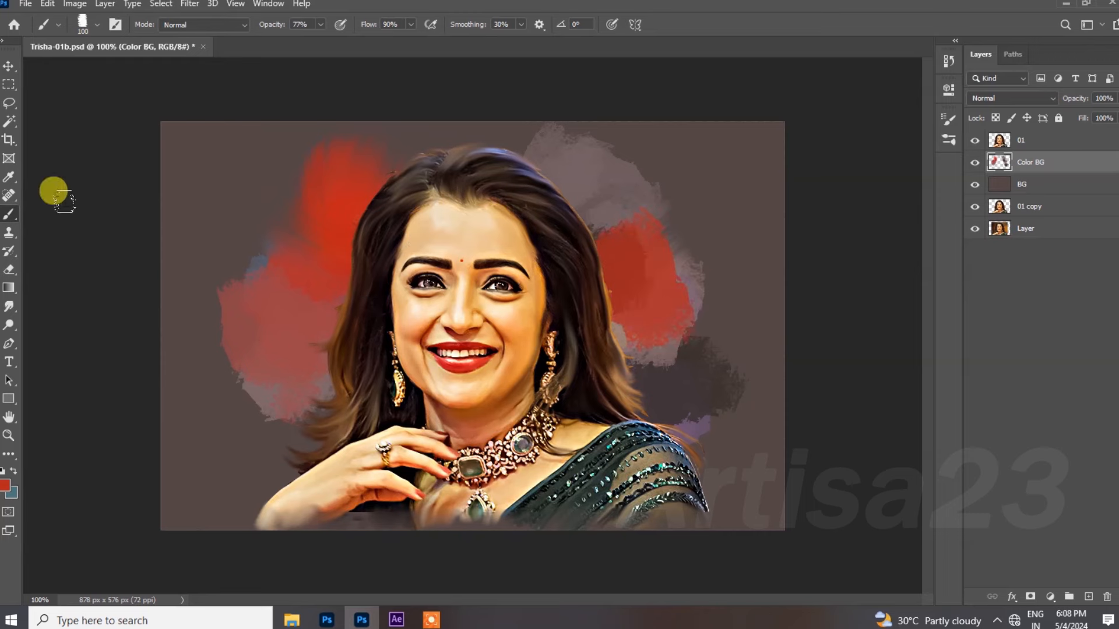
# Equip the Smudge tool with a soft 150 px brush from the brush presets.
pyautogui.click(12, 310)
pyautogui.click(118, 25)
pyautogui.click(757, 114)
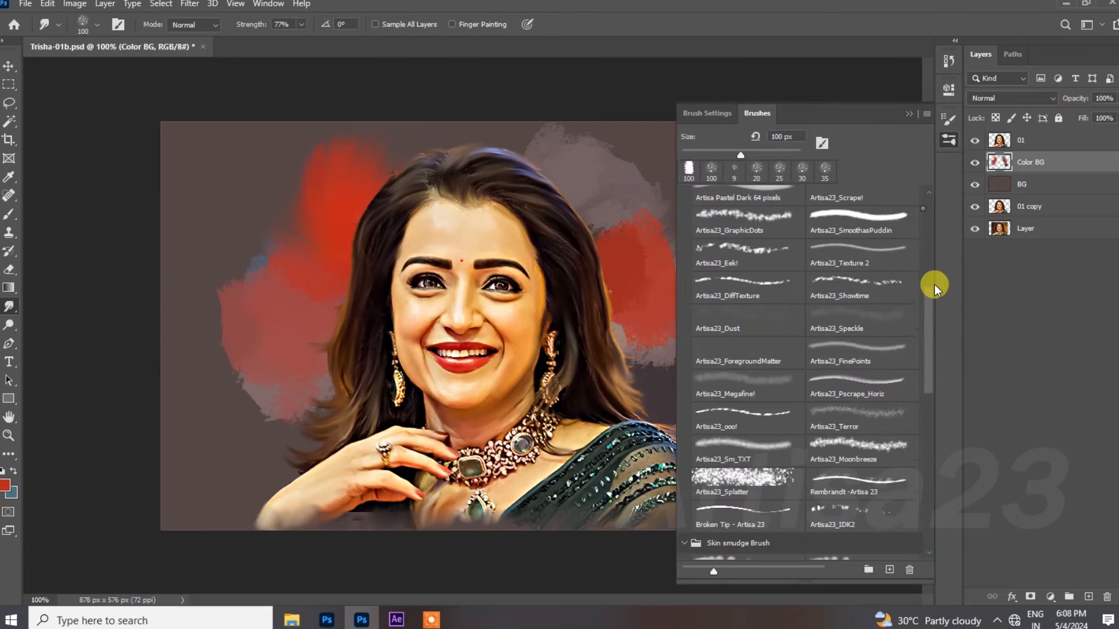
pyautogui.moveTo(935, 286); pyautogui.dragTo(941, 181)
pyautogui.moveTo(930, 256); pyautogui.dragTo(929, 395)
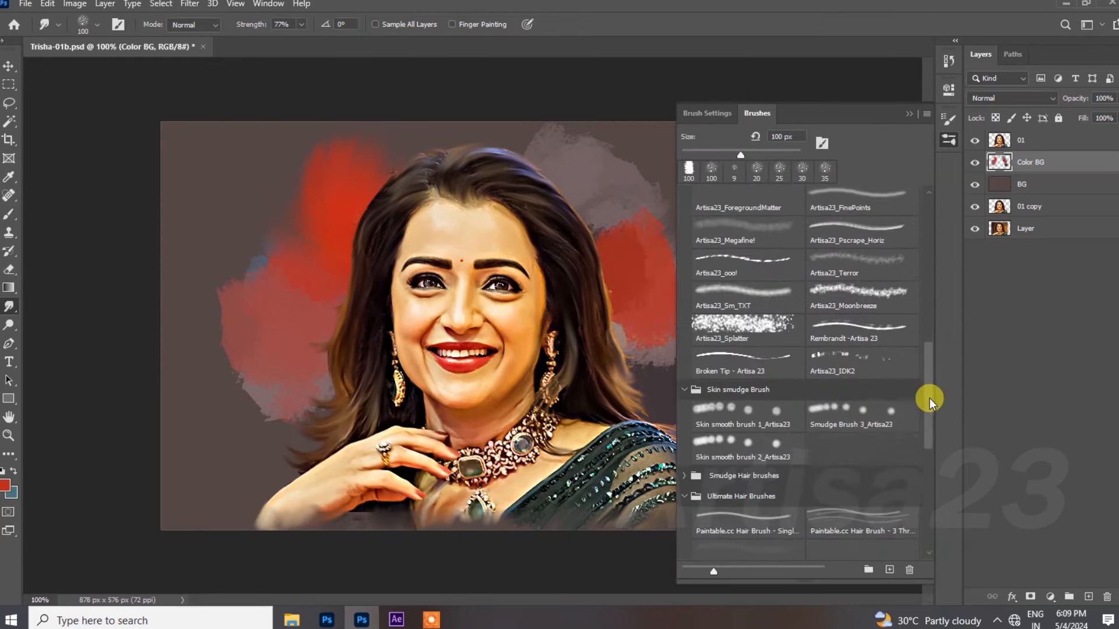
pyautogui.doubleClick(879, 362)
# Smudge the red, mauve and dark patches outward on both sides of the head until they blend softly into the background.
pyautogui.moveTo(655, 250)
pyautogui.mouseDown()
pyautogui.moveTo(652, 197)
pyautogui.moveTo(592, 165)
pyautogui.moveTo(584, 215)
pyautogui.moveTo(299, 153)
pyautogui.mouseUp()
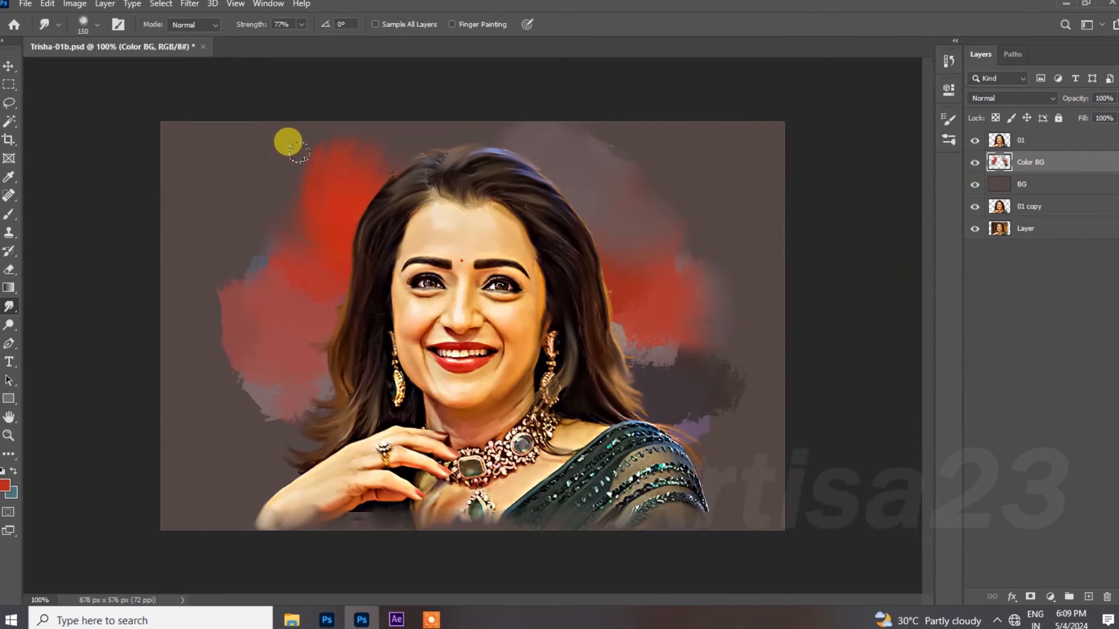
pyautogui.moveTo(219, 239)
pyautogui.mouseDown()
pyautogui.moveTo(217, 391)
pyautogui.moveTo(613, 289)
pyautogui.moveTo(625, 303)
pyautogui.moveTo(687, 226)
pyautogui.mouseUp()
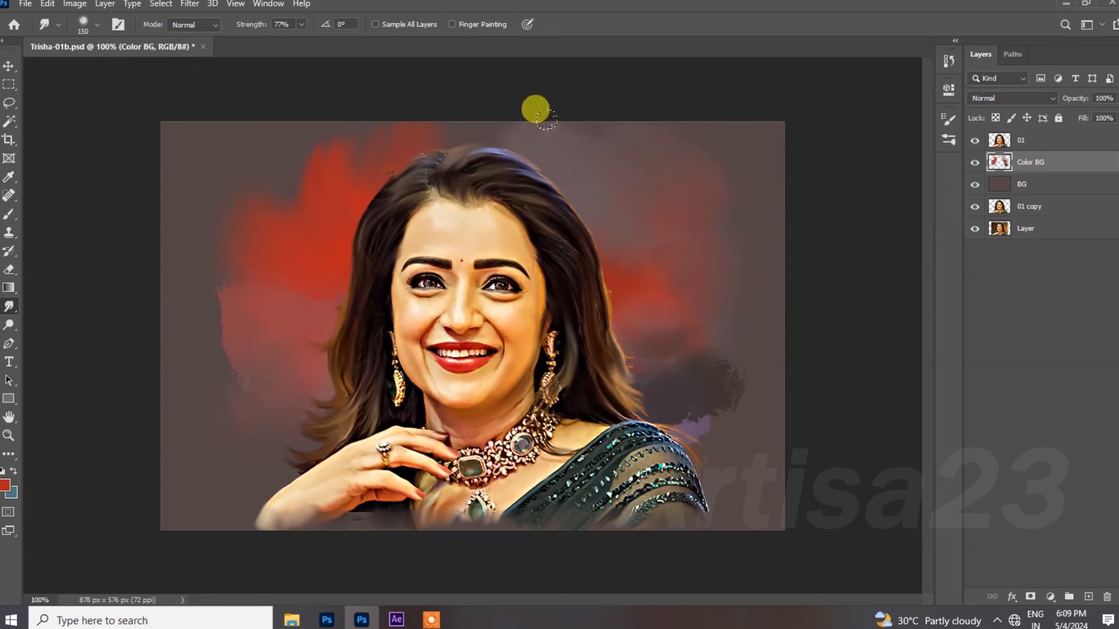
pyautogui.moveTo(262, 213)
pyautogui.mouseDown()
pyautogui.moveTo(243, 285)
pyautogui.moveTo(240, 399)
pyautogui.mouseUp()
pyautogui.moveTo(678, 381)
pyautogui.mouseDown()
pyautogui.moveTo(704, 442)
pyautogui.moveTo(674, 279)
pyautogui.moveTo(717, 407)
pyautogui.mouseUp()
# Widen the canvas on both sides to 926 px with the Crop tool and fill the BG layer with the sampled brown background colour.
pyautogui.click(8, 139)
pyautogui.moveTo(802, 324)
pyautogui.mouseDown()
pyautogui.moveTo(819, 357)
pyautogui.moveTo(782, 315)
pyautogui.moveTo(808, 329)
pyautogui.mouseUp()
pyautogui.press('Return')
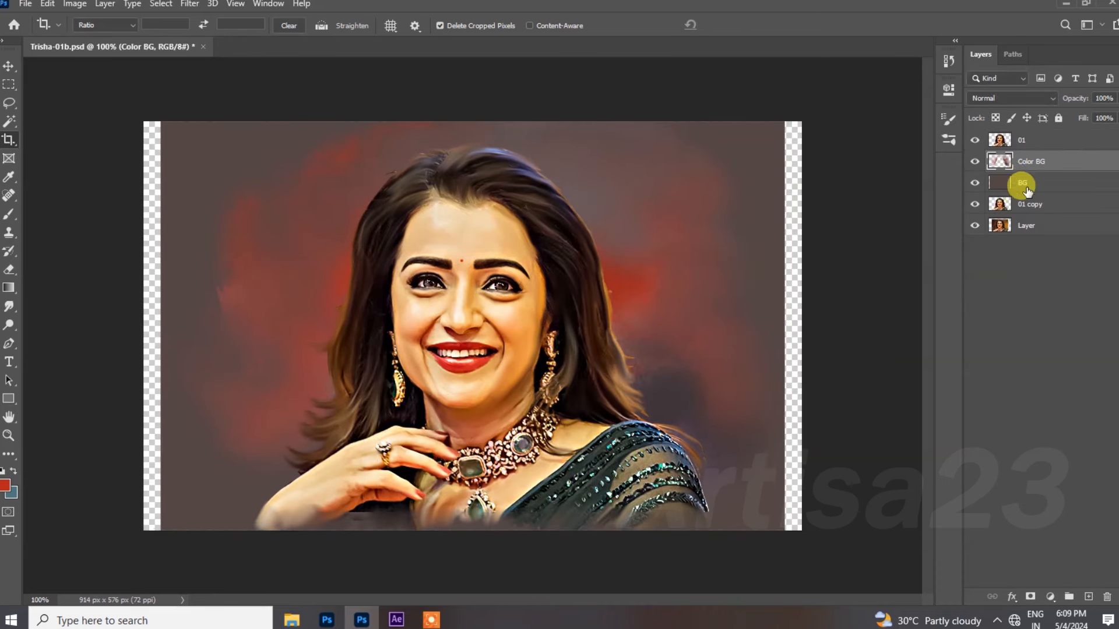
pyautogui.click(9, 214)
pyautogui.keyDown('alt'); pyautogui.click(184, 497); pyautogui.keyUp('alt')
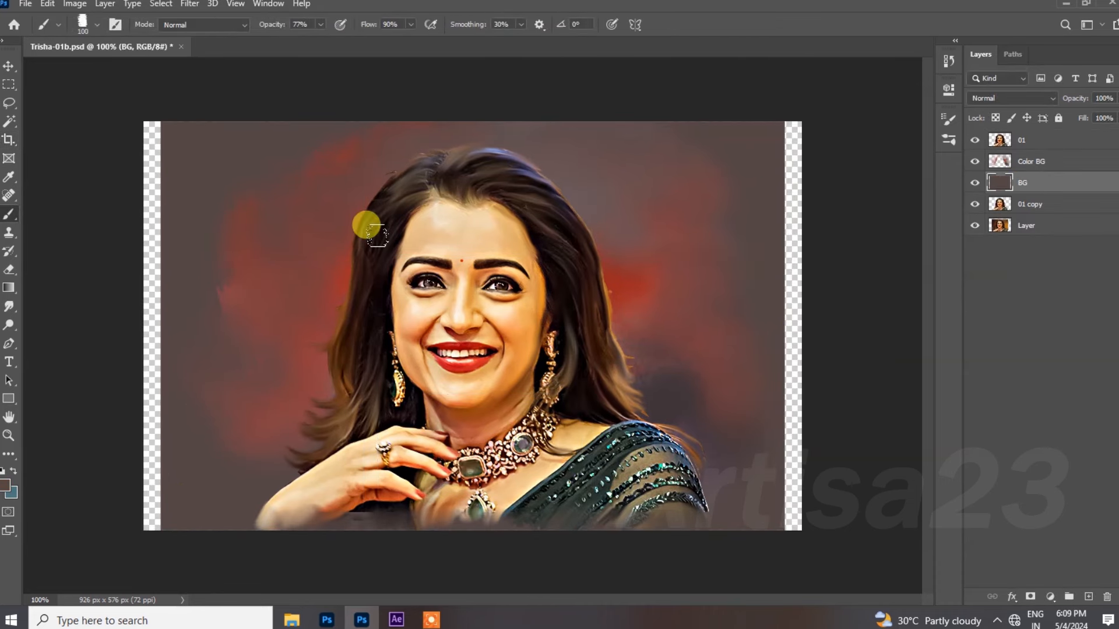
pyautogui.hotkey('alt', 'BackSpace')
# On the Color BG layer, smudge the red and purple tones further toward the left and right canvas edges.
pyautogui.click(1038, 163)
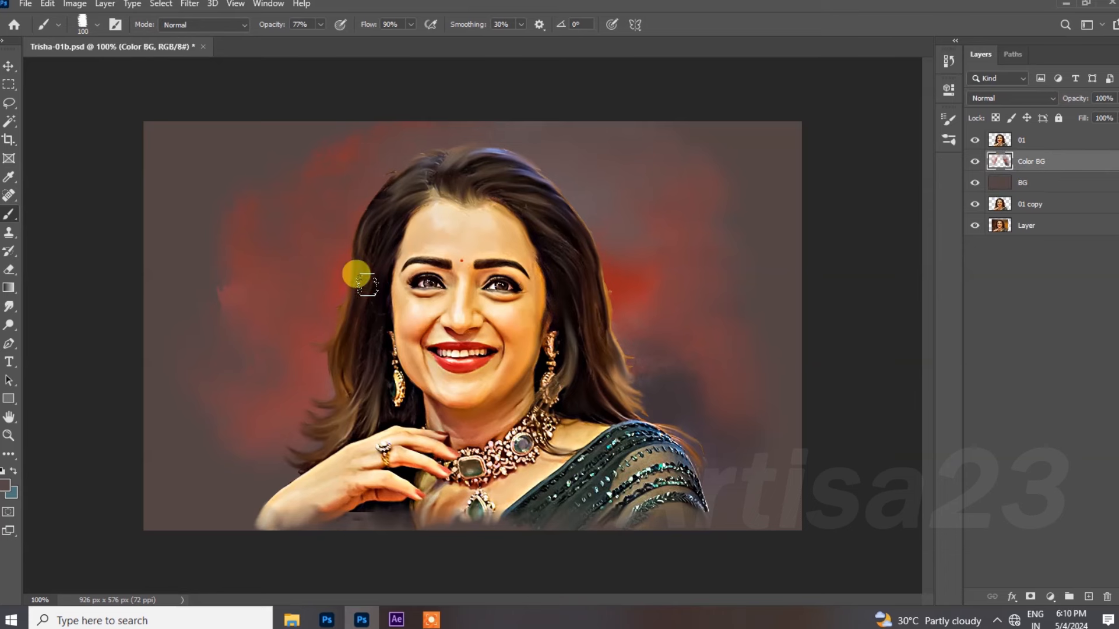
pyautogui.press('r')
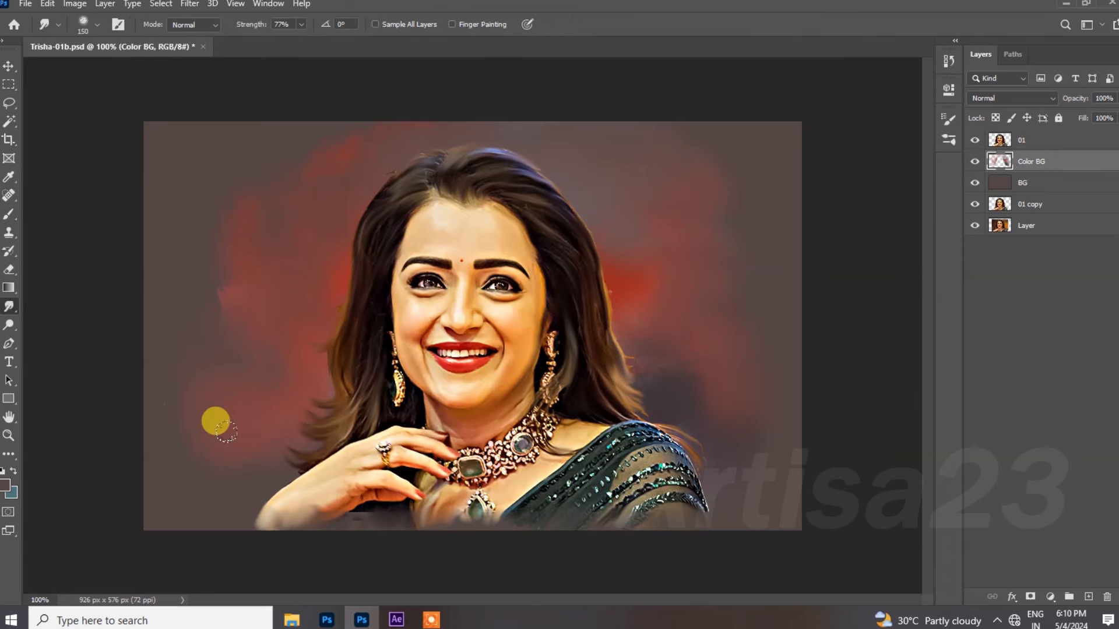
pyautogui.moveTo(683, 415)
pyautogui.mouseDown()
pyautogui.moveTo(755, 320)
pyautogui.moveTo(673, 362)
pyautogui.moveTo(726, 328)
pyautogui.mouseUp()
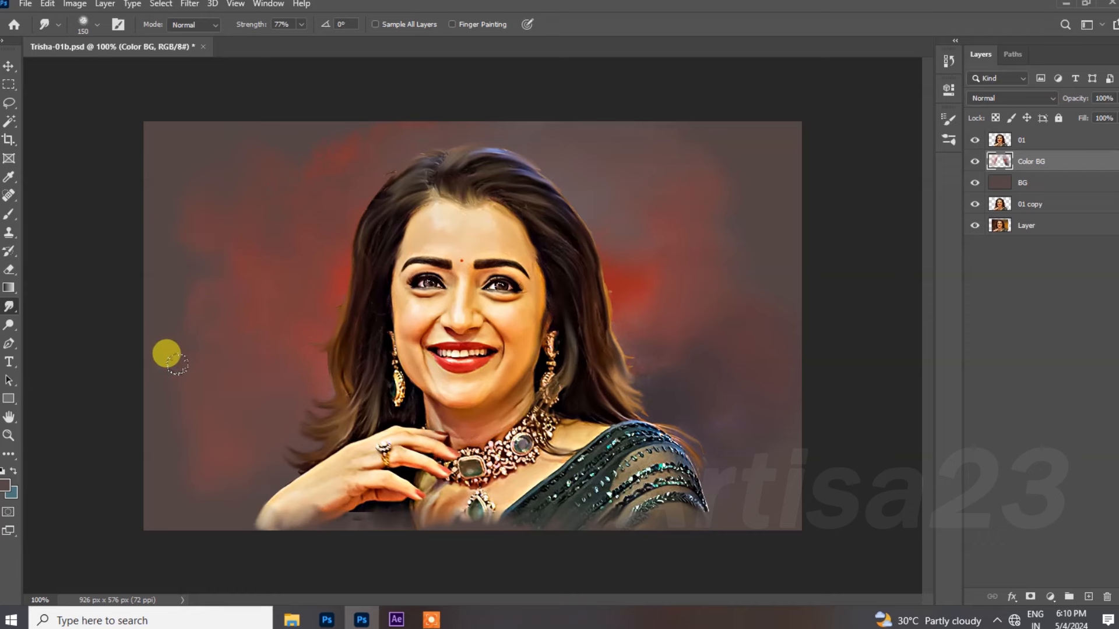
# Sample the dark purple beside the right hair, paint a patch of it left of the hair and smudge it into the red.
pyautogui.click(9, 214)
pyautogui.keyDown('alt'); pyautogui.click(666, 387); pyautogui.keyUp('alt')
pyautogui.moveTo(250, 344)
pyautogui.mouseDown()
pyautogui.moveTo(193, 348)
pyautogui.moveTo(244, 357)
pyautogui.mouseUp()
pyautogui.press('r')
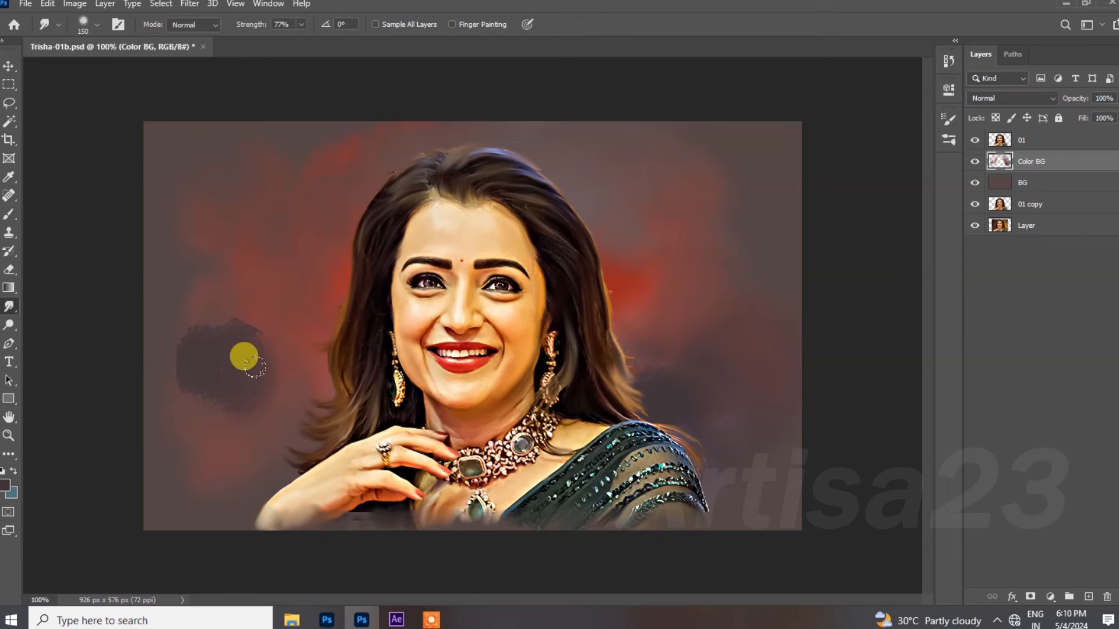
pyautogui.moveTo(169, 266)
pyautogui.mouseDown()
pyautogui.moveTo(242, 387)
pyautogui.moveTo(164, 347)
pyautogui.mouseUp()
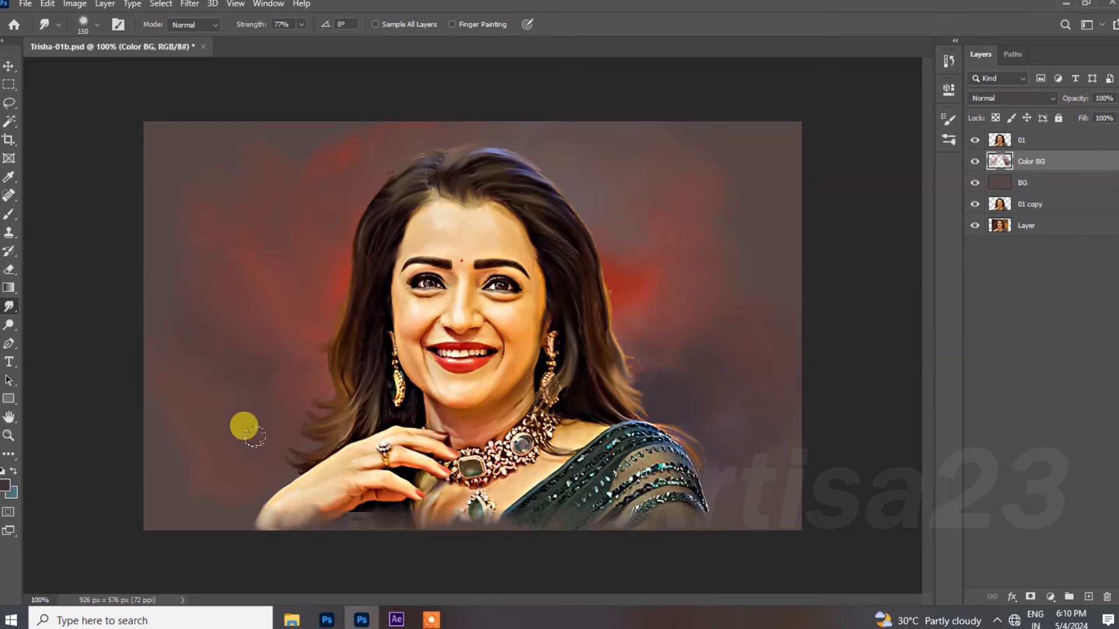
# Sample a near-black tone, paint it around the wrist at the lower left and smudge it into the background.
pyautogui.click(7, 217)
pyautogui.click(64, 215)
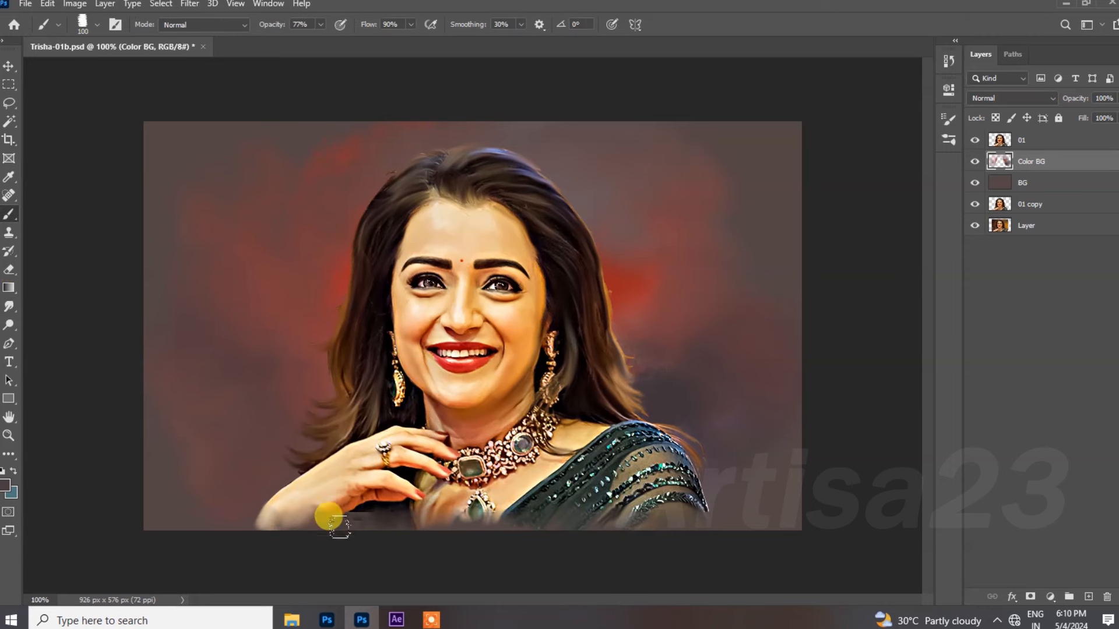
pyautogui.press('alt')
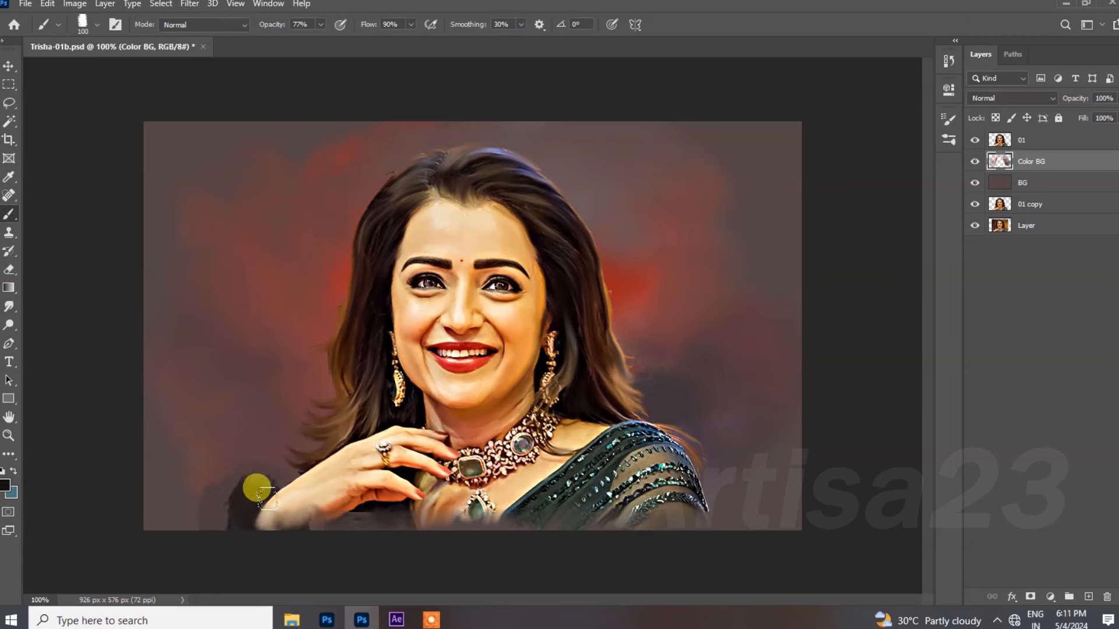
pyautogui.click(9, 306)
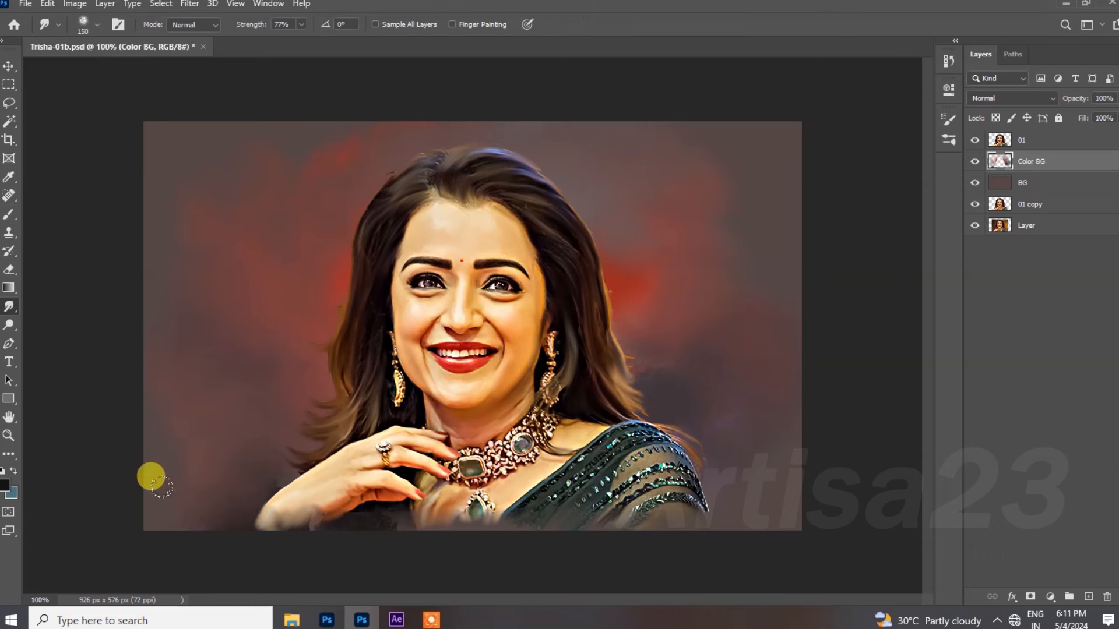
# Paint the near-black tone beside the right shoulder down to the lower corner and smudge it upward into the background.
pyautogui.click(8, 214)
pyautogui.click(62, 216)
pyautogui.moveTo(662, 429); pyautogui.dragTo(757, 513)
pyautogui.click(8, 306)
pyautogui.click(64, 333)
pyautogui.moveTo(740, 419); pyautogui.dragTo(745, 341)
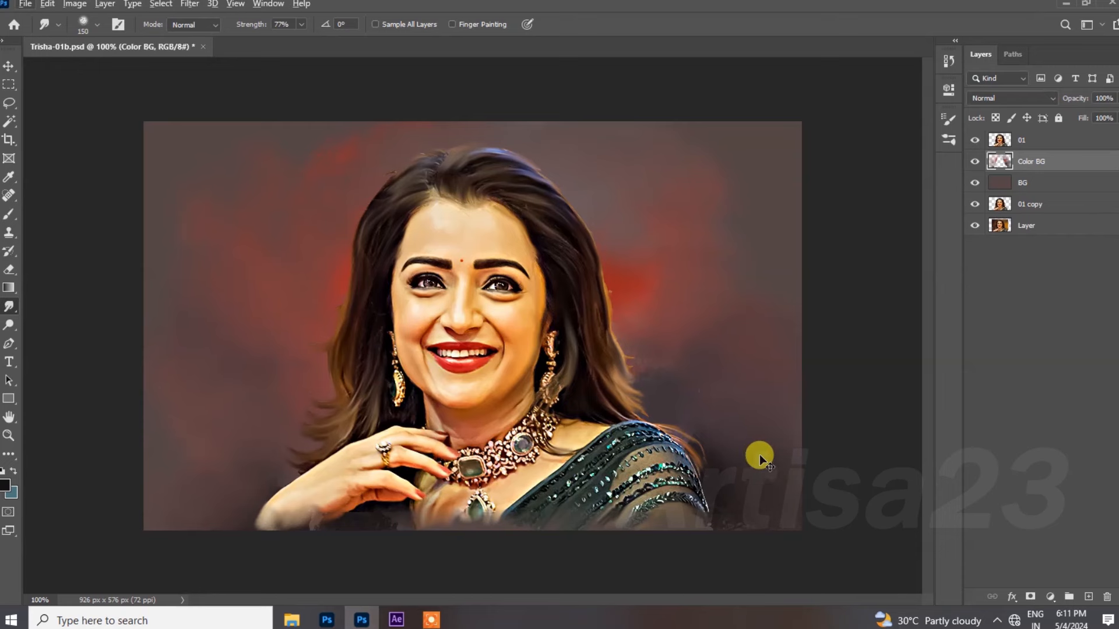
# On the 01 layer, smudge the lower left hair strands and the lower sari area, and save the file.
pyautogui.hotkey('ctrl', '-')
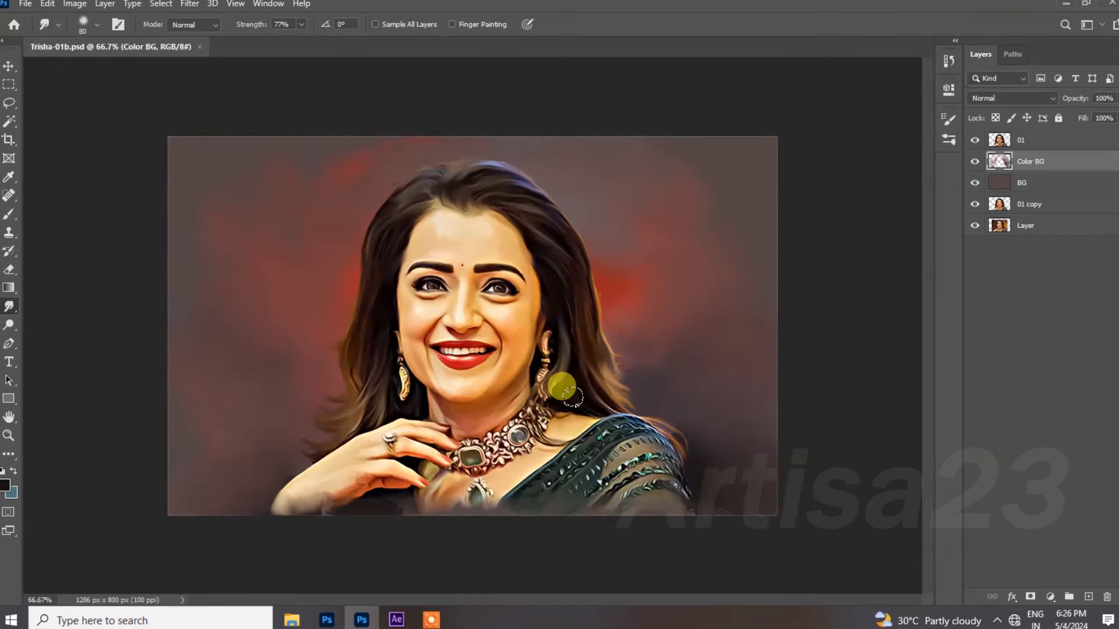
pyautogui.keyDown('ctrl'); pyautogui.click(777, 229); pyautogui.keyUp('ctrl')
pyautogui.hotkey('ctrl', '+')
pyautogui.moveTo(320, 436); pyautogui.dragTo(426, 288)
pyautogui.moveTo(318, 442)
pyautogui.mouseDown()
pyautogui.moveTo(353, 460)
pyautogui.moveTo(275, 482)
pyautogui.moveTo(281, 458)
pyautogui.moveTo(325, 452)
pyautogui.mouseUp()
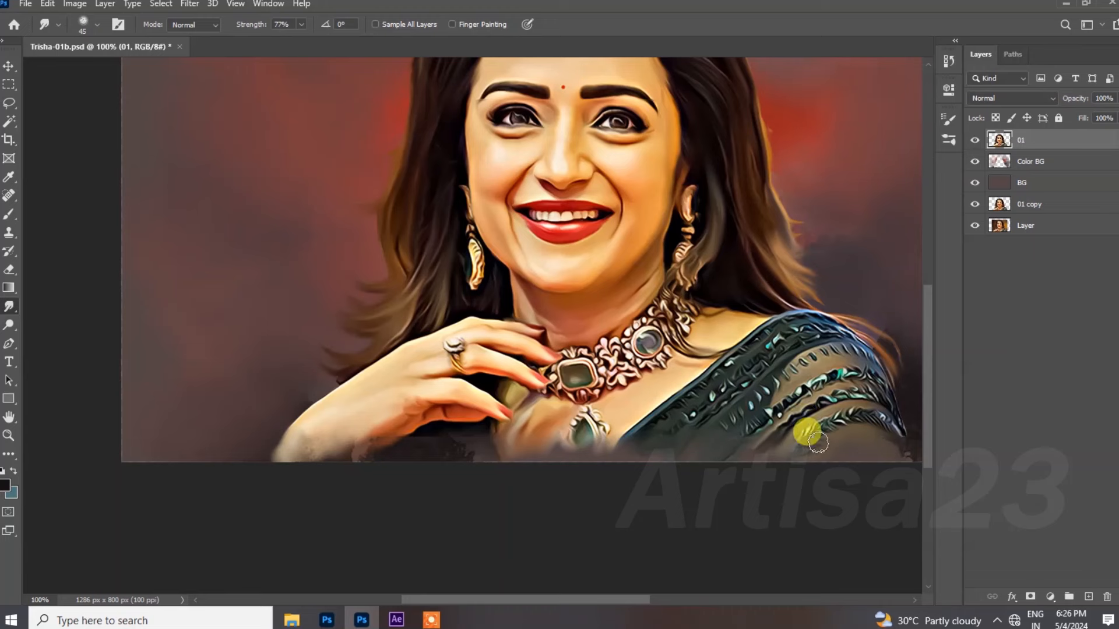
pyautogui.moveTo(763, 344); pyautogui.dragTo(730, 470)
pyautogui.hotkey('ctrl', 's')
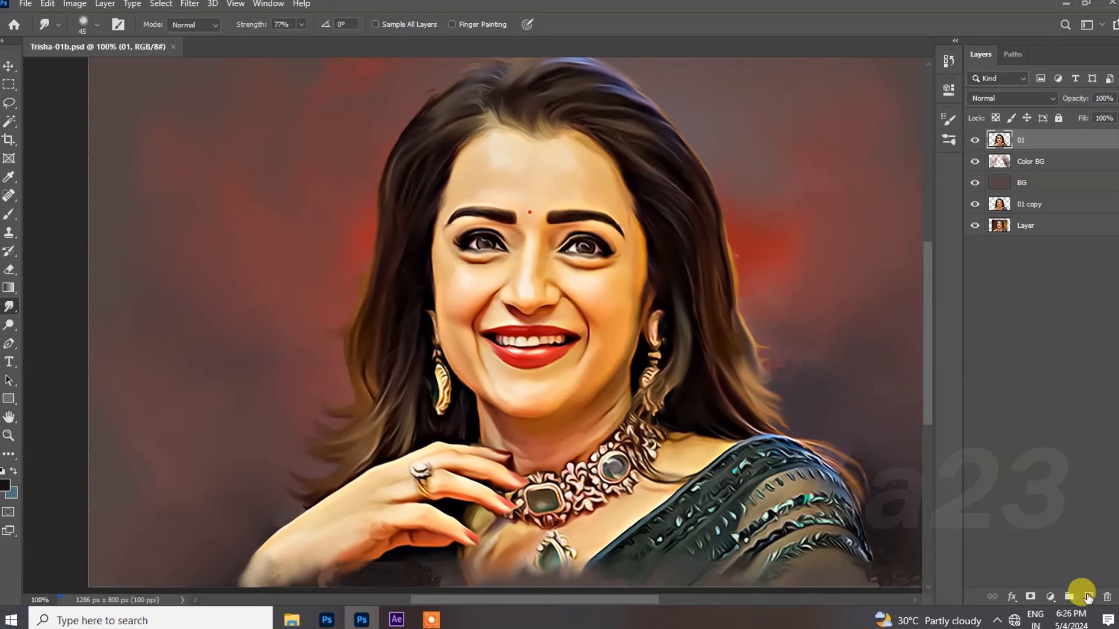
# Add a new layer above the 01 layer and name it Line.
pyautogui.click(1088, 597)
pyautogui.doubleClick(1046, 139)
pyautogui.write('Line')
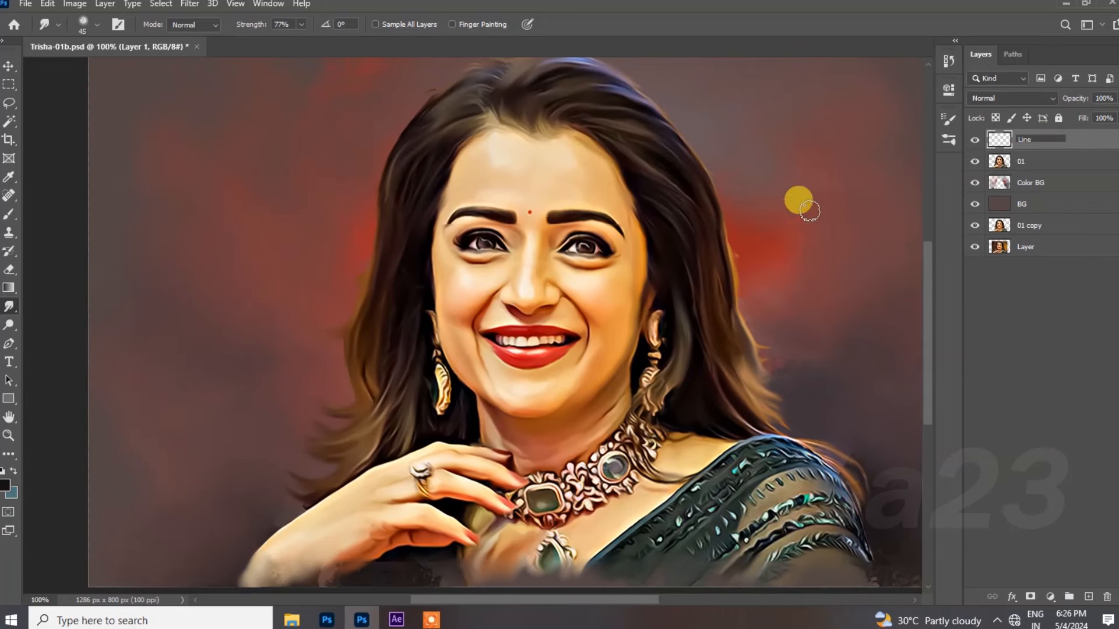
pyautogui.click(1067, 140)
# Equip the Brush tool with a soft round tip from the brush presets.
pyautogui.click(9, 214)
pyautogui.click(114, 21)
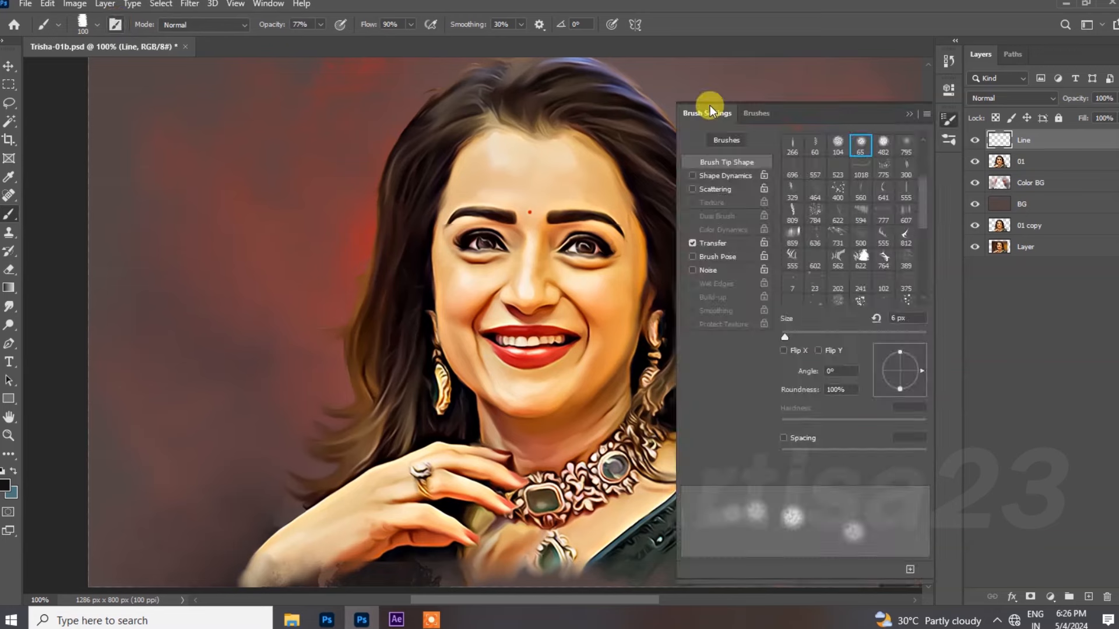
pyautogui.click(757, 113)
pyautogui.scroll(3, 794, 217)
pyautogui.click(794, 217)
pyautogui.click(909, 114)
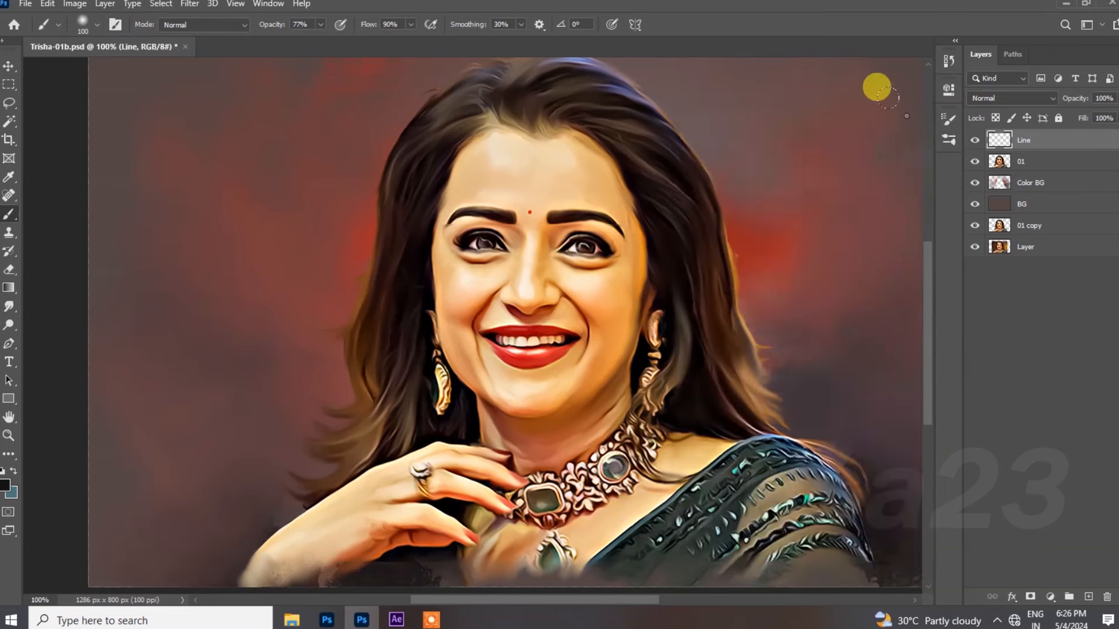
# Paint fine light pink highlights in the left eye's iris with a 1 px brush and smudge them smooth.
pyautogui.hotkey('ctrl', '+')
pyautogui.hotkey('ctrl', '+')
pyautogui.moveTo(566, 172); pyautogui.dragTo(554, 398)
pyautogui.hotkey('ctrl', '+')
pyautogui.press('[')
pyautogui.press('[')
pyautogui.press('[')
pyautogui.press('[')
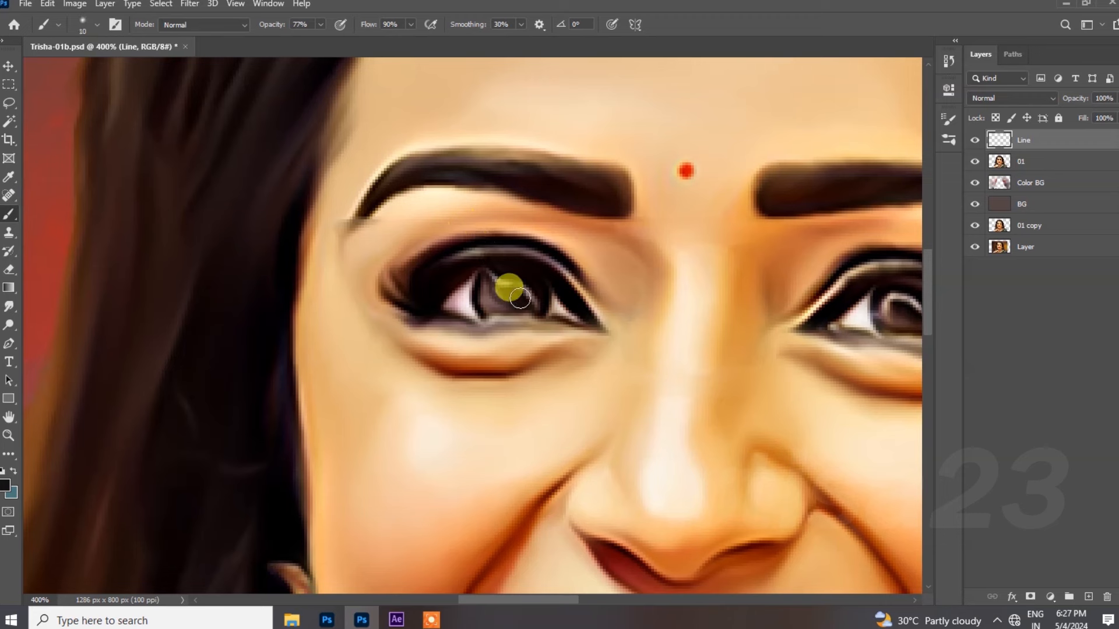
pyautogui.hotkey('ctrl', '+')
pyautogui.keyDown('alt'); pyautogui.click(537, 278); pyautogui.keyUp('alt')
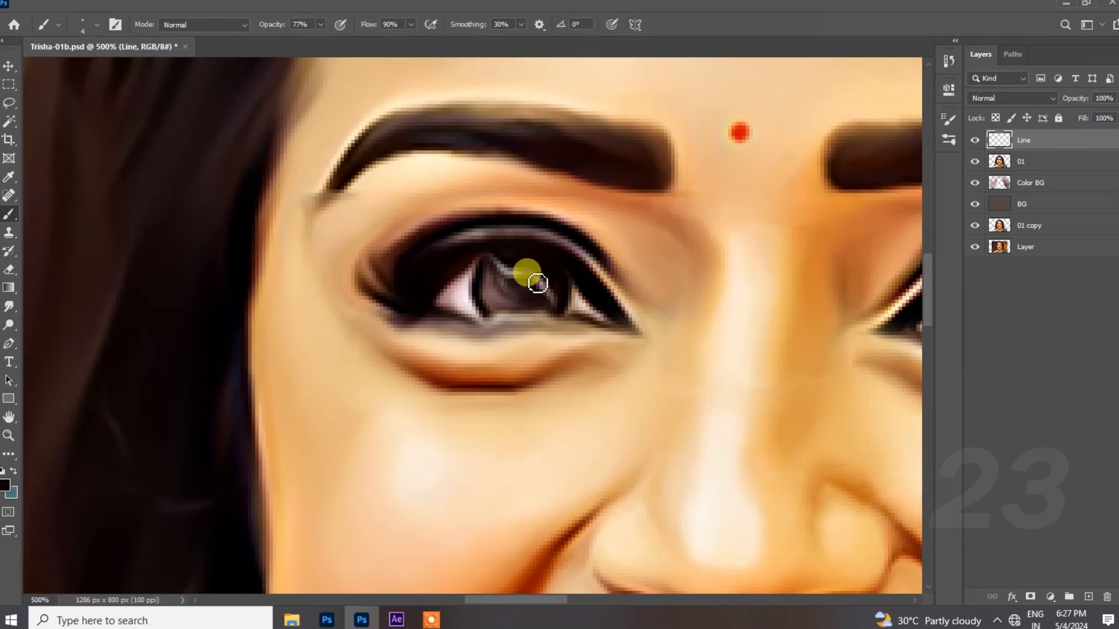
pyautogui.keyDown('alt'); pyautogui.click(467, 291); pyautogui.keyUp('alt')
pyautogui.press('[')
pyautogui.press('[')
pyautogui.press('[')
pyautogui.moveTo(521, 281)
pyautogui.mouseDown()
pyautogui.moveTo(553, 296)
pyautogui.moveTo(450, 298)
pyautogui.moveTo(507, 311)
pyautogui.moveTo(496, 295)
pyautogui.moveTo(530, 306)
pyautogui.moveTo(522, 297)
pyautogui.moveTo(545, 316)
pyautogui.mouseUp()
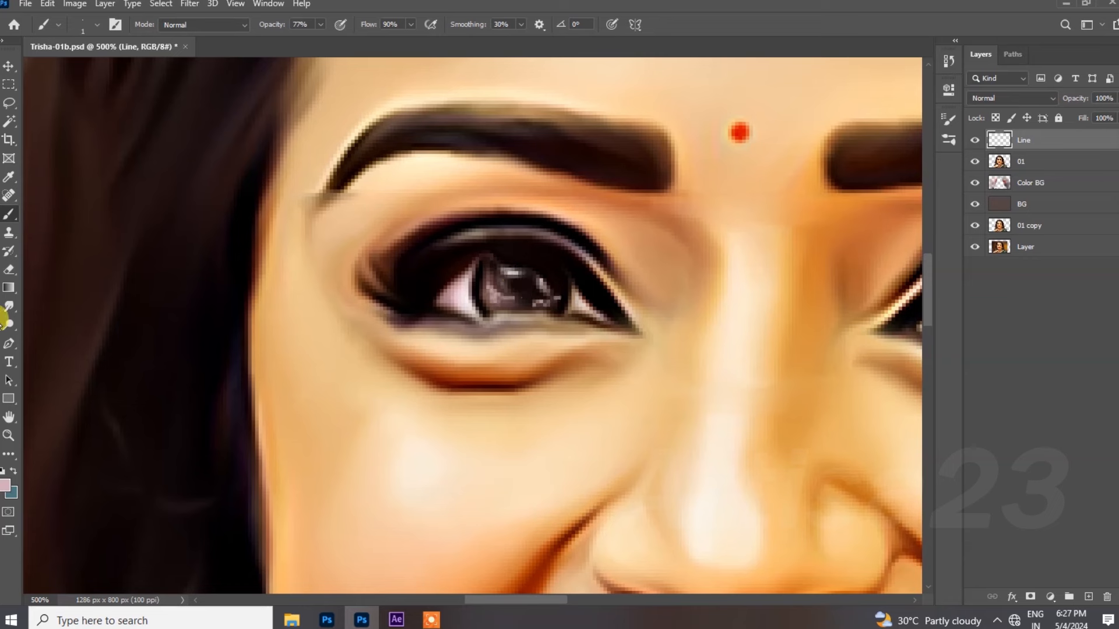
pyautogui.moveTo(7, 308); pyautogui.dragTo(70, 333)
pyautogui.moveTo(516, 302)
pyautogui.mouseDown()
pyautogui.moveTo(557, 295)
pyautogui.moveTo(463, 285)
pyautogui.moveTo(599, 337)
pyautogui.moveTo(584, 317)
pyautogui.moveTo(581, 328)
pyautogui.moveTo(499, 329)
pyautogui.moveTo(562, 327)
pyautogui.moveTo(557, 310)
pyautogui.moveTo(555, 322)
pyautogui.moveTo(512, 323)
pyautogui.moveTo(579, 326)
pyautogui.moveTo(484, 333)
pyautogui.moveTo(509, 322)
pyautogui.mouseUp()
# Sample dark and pink tones from the left eye and touch up its white areas and the inner corner.
pyautogui.click(10, 214)
pyautogui.keyDown('alt'); pyautogui.click(591, 318); pyautogui.keyUp('alt')
pyautogui.keyDown('alt'); pyautogui.click(466, 299); pyautogui.keyUp('alt')
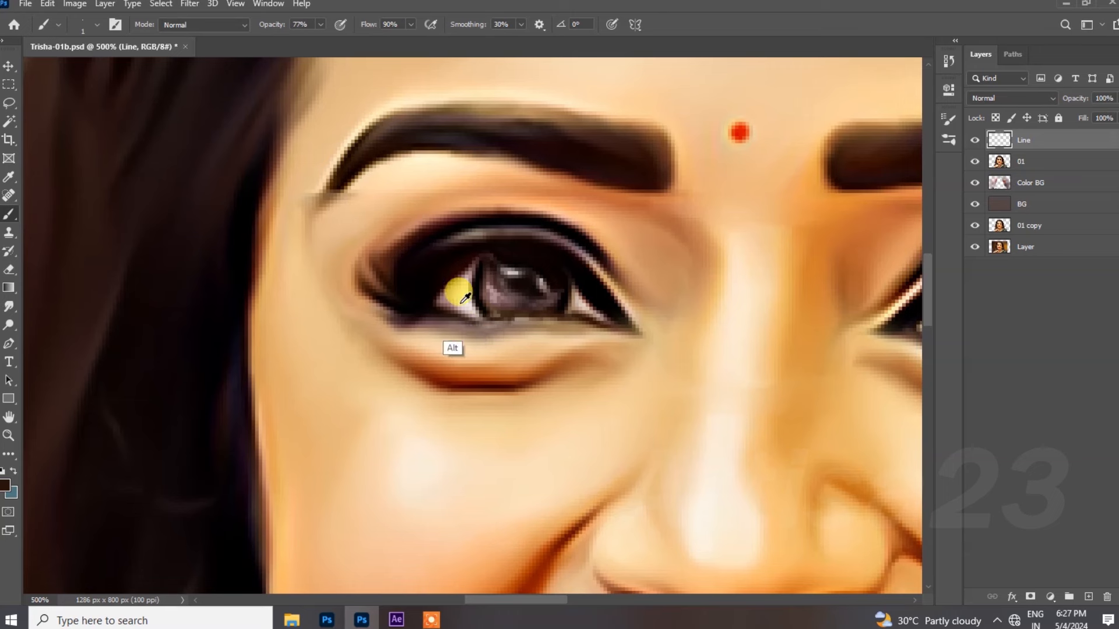
pyautogui.keyDown('alt'); pyautogui.click(453, 308); pyautogui.keyUp('alt')
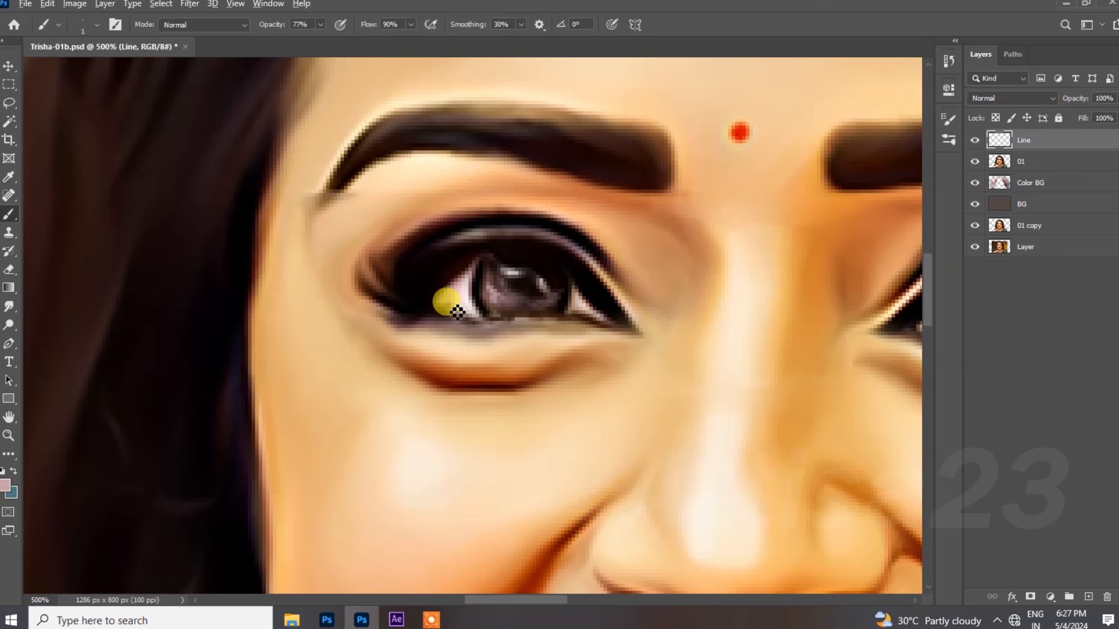
pyautogui.moveTo(467, 321)
pyautogui.mouseDown()
pyautogui.moveTo(574, 266)
pyautogui.moveTo(506, 298)
pyautogui.moveTo(612, 325)
pyautogui.moveTo(583, 309)
pyautogui.moveTo(591, 320)
pyautogui.mouseUp()
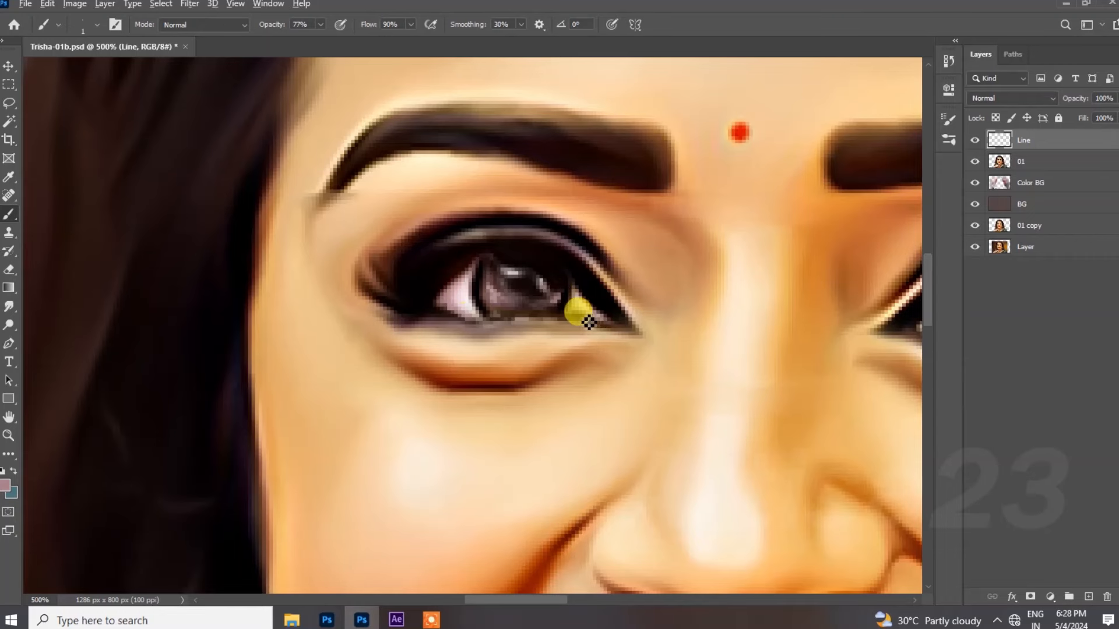
pyautogui.keyDown('alt'); pyautogui.click(577, 302); pyautogui.keyUp('alt')
# Sample pink from the white of the right eye and paint light reflections in its iris.
pyautogui.moveTo(616, 225); pyautogui.dragTo(424, 238)
pyautogui.moveTo(646, 237); pyautogui.dragTo(424, 230)
pyautogui.keyDown('alt'); pyautogui.click(671, 340); pyautogui.keyUp('alt')
pyautogui.moveTo(659, 345)
pyautogui.mouseDown()
pyautogui.moveTo(558, 338)
pyautogui.moveTo(627, 345)
pyautogui.moveTo(562, 332)
pyautogui.moveTo(593, 336)
pyautogui.moveTo(563, 308)
pyautogui.moveTo(572, 328)
pyautogui.moveTo(605, 293)
pyautogui.moveTo(598, 303)
pyautogui.moveTo(637, 325)
pyautogui.moveTo(633, 306)
pyautogui.moveTo(605, 319)
pyautogui.moveTo(625, 321)
pyautogui.moveTo(586, 321)
pyautogui.moveTo(643, 327)
pyautogui.moveTo(646, 315)
pyautogui.moveTo(640, 326)
pyautogui.moveTo(585, 317)
pyautogui.moveTo(636, 327)
pyautogui.moveTo(645, 314)
pyautogui.moveTo(619, 333)
pyautogui.moveTo(628, 331)
pyautogui.moveTo(604, 332)
pyautogui.moveTo(584, 314)
pyautogui.moveTo(648, 310)
pyautogui.moveTo(627, 336)
pyautogui.moveTo(646, 308)
pyautogui.moveTo(605, 286)
pyautogui.mouseUp()
# Sample black from the right eye and darken the pupil and iris edge with a small brush.
pyautogui.press(']')
pyautogui.press(']')
pyautogui.press(']')
pyautogui.keyDown('alt'); pyautogui.click(586, 322); pyautogui.keyUp('alt')
pyautogui.keyDown('alt'); pyautogui.click(591, 315); pyautogui.keyUp('alt')
pyautogui.press('[')
pyautogui.press('[')
pyautogui.keyDown('alt'); pyautogui.click(588, 310); pyautogui.keyUp('alt')
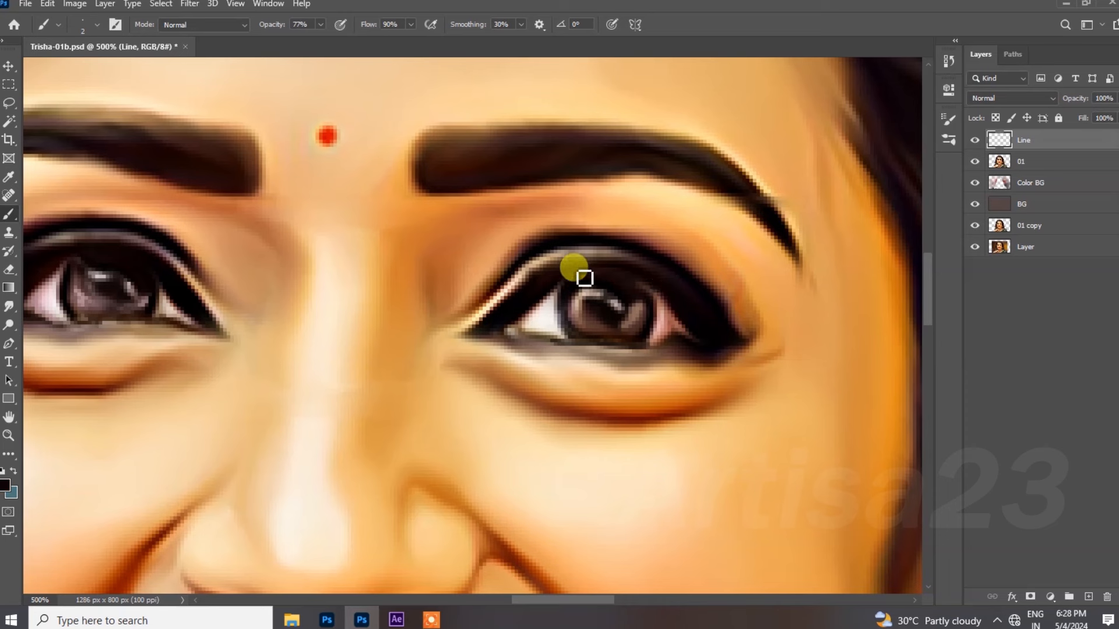
# Sample pink tones, touch up the whites and corners of the right eye with a 1 px brush, and smudge the strokes.
pyautogui.press('[')
pyautogui.keyDown('alt'); pyautogui.click(662, 309); pyautogui.keyUp('alt')
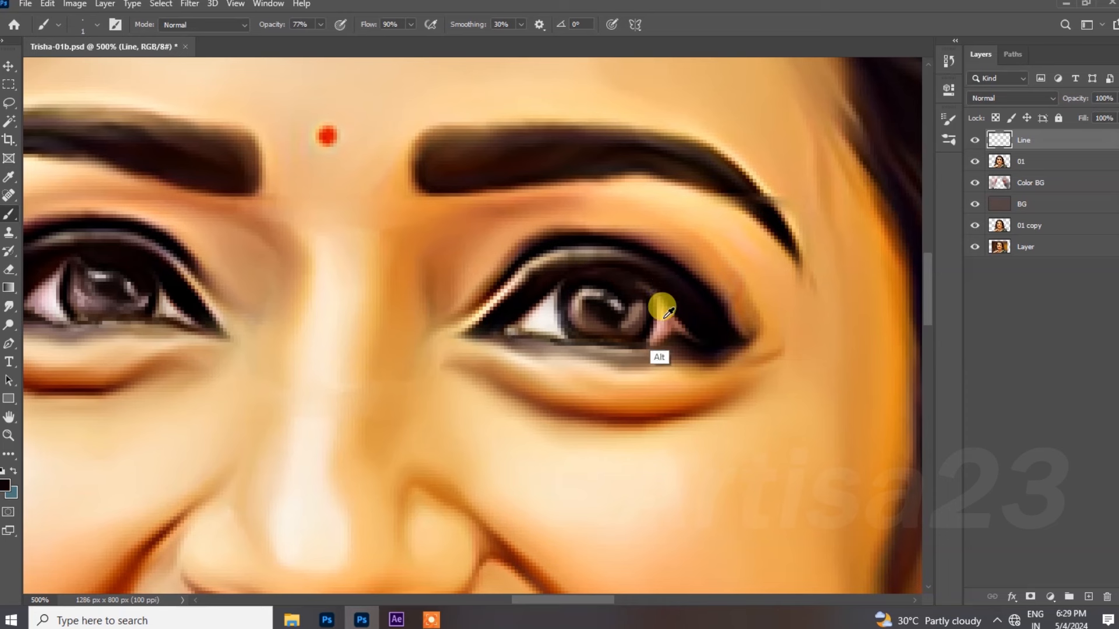
pyautogui.keyDown('alt'); pyautogui.click(666, 314); pyautogui.keyUp('alt')
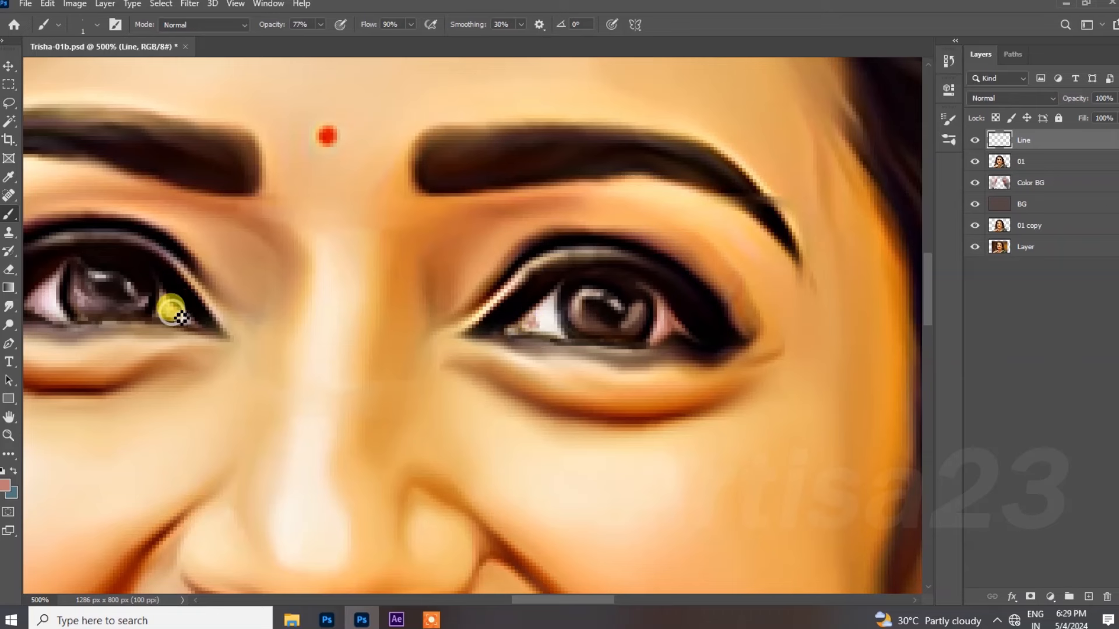
pyautogui.click(8, 307)
pyautogui.moveTo(547, 316); pyautogui.dragTo(542, 328)
pyautogui.hotkey('ctrl', '-')
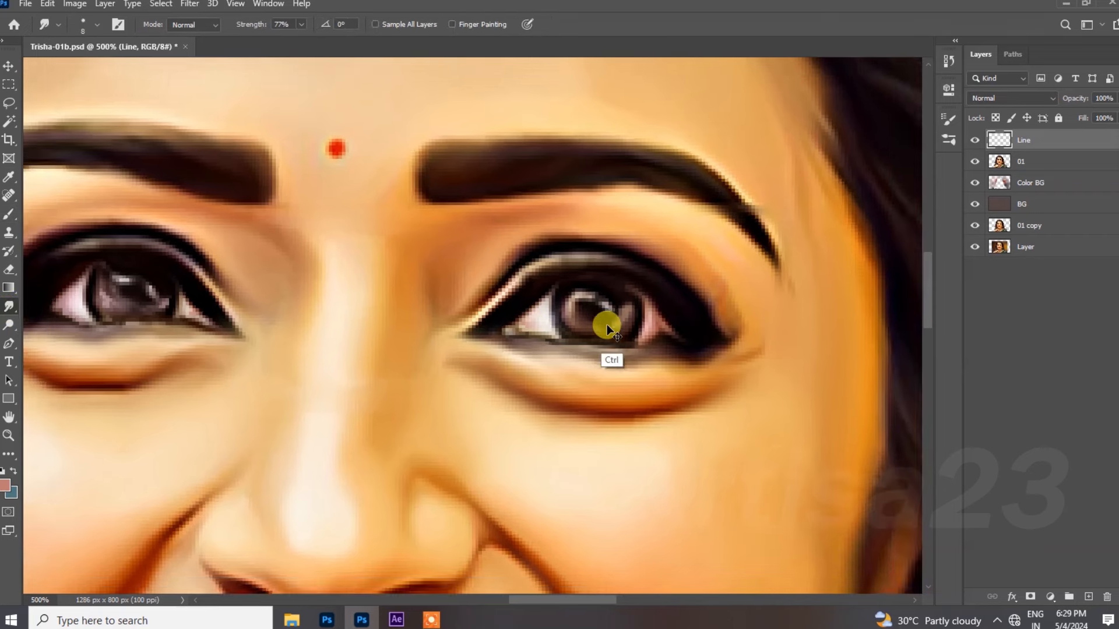
# Save the document, sample dark brown beside the nostril, and outline both nose wings and the nostril base with a 1 px brush.
pyautogui.hotkey('ctrl', 's')
pyautogui.moveTo(379, 310); pyautogui.dragTo(375, 208)
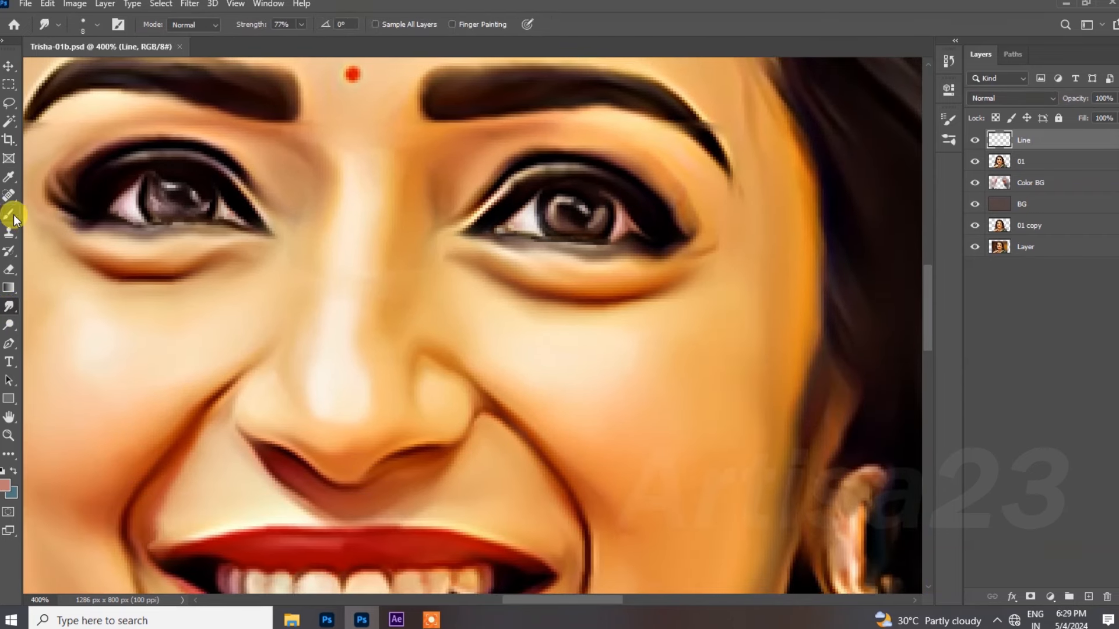
pyautogui.click(8, 213)
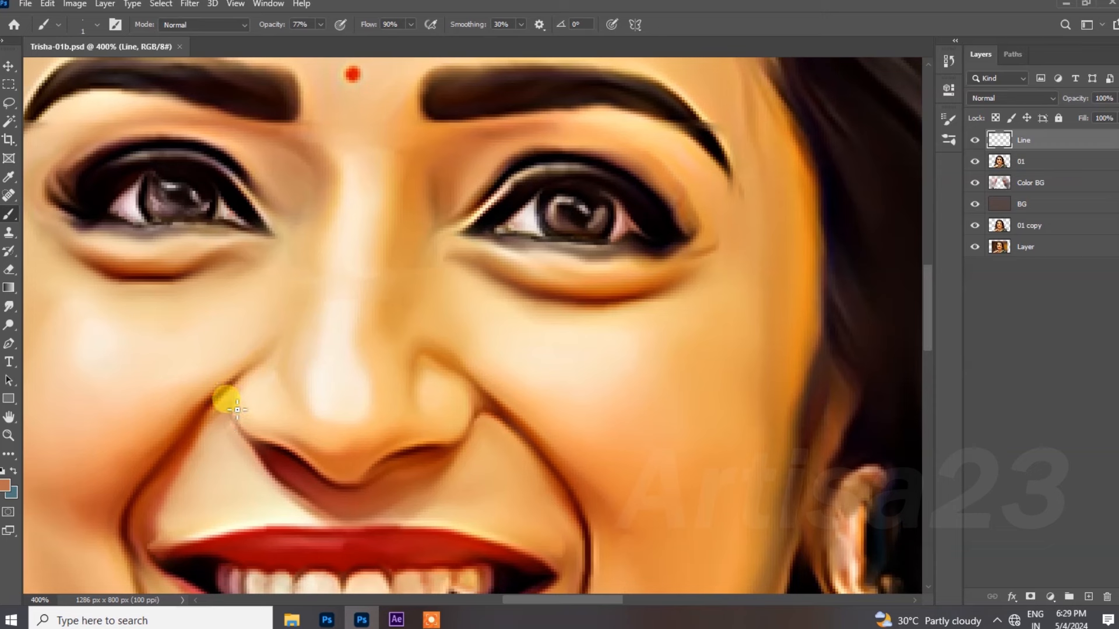
pyautogui.keyDown('alt'); pyautogui.click(267, 445); pyautogui.keyUp('alt')
pyautogui.moveTo(253, 439)
pyautogui.mouseDown()
pyautogui.moveTo(239, 420)
pyautogui.moveTo(260, 368)
pyautogui.mouseUp()
pyautogui.moveTo(450, 363)
pyautogui.mouseDown()
pyautogui.moveTo(487, 400)
pyautogui.moveTo(465, 438)
pyautogui.mouseUp()
pyautogui.moveTo(382, 458); pyautogui.dragTo(358, 482)
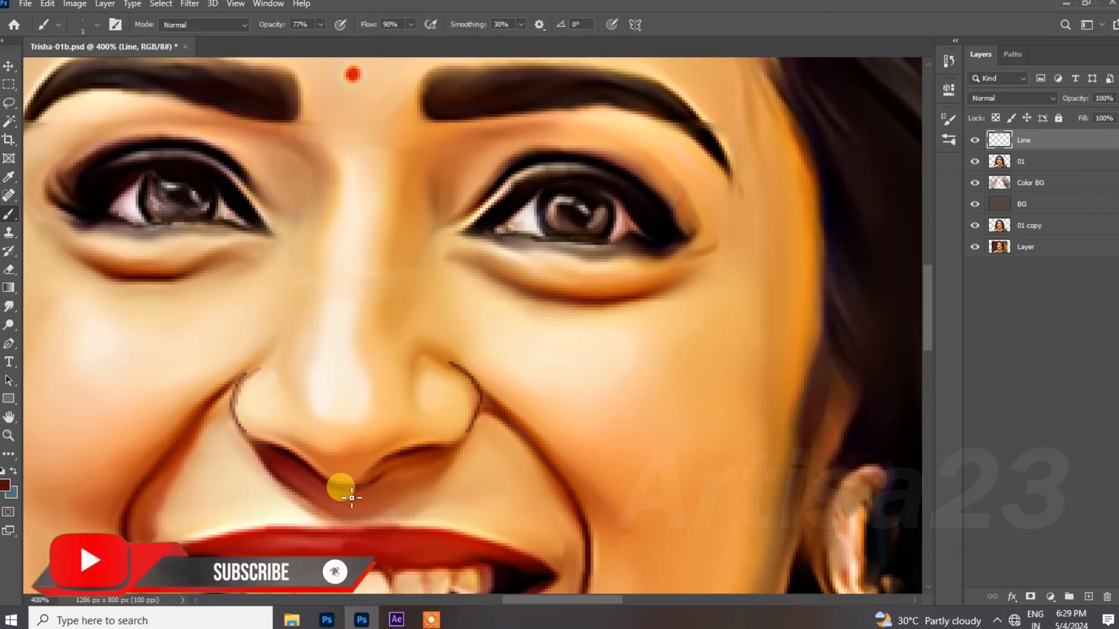
# Soften the painted nose outlines with the Smudge tool and save the document.
pyautogui.click(9, 307)
pyautogui.moveTo(261, 371); pyautogui.dragTo(249, 366)
pyautogui.moveTo(246, 408); pyautogui.dragTo(245, 419)
pyautogui.moveTo(448, 363)
pyautogui.mouseDown()
pyautogui.moveTo(489, 407)
pyautogui.moveTo(469, 378)
pyautogui.moveTo(432, 361)
pyautogui.moveTo(470, 421)
pyautogui.moveTo(400, 487)
pyautogui.mouseUp()
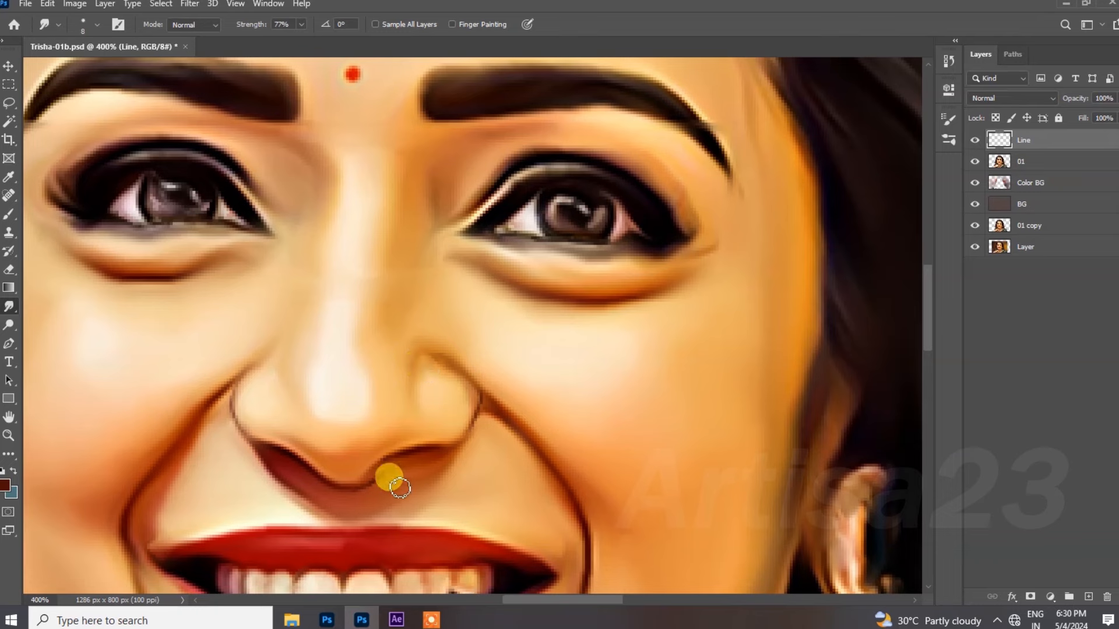
pyautogui.hotkey('ctrl', '-')
pyautogui.hotkey('ctrl', 's')
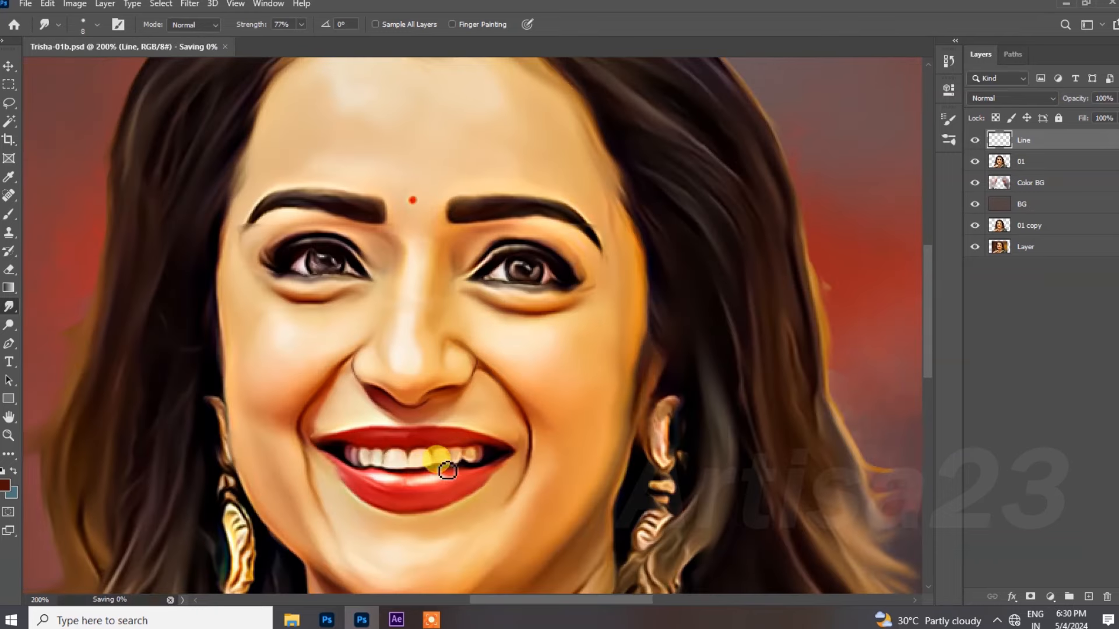
# Sample light tones around the mouth and touch up the front teeth with a fine brush.
pyautogui.hotkey('ctrl', '+')
pyautogui.hotkey('ctrl', '+')
pyautogui.moveTo(360, 434); pyautogui.dragTo(379, 295)
pyautogui.click(8, 215)
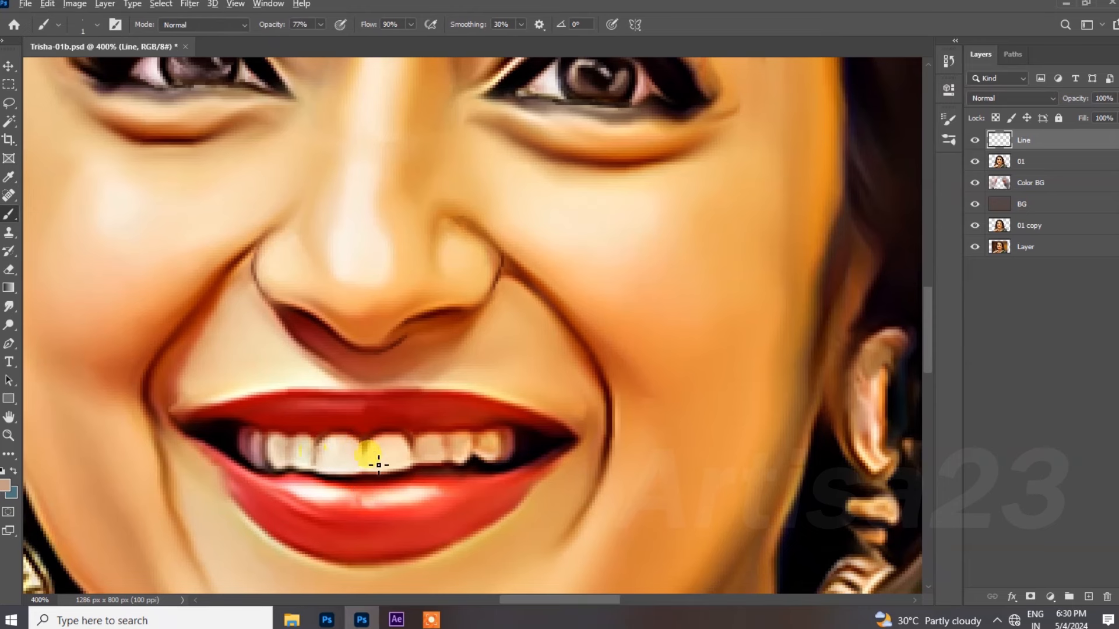
pyautogui.hotkey('ctrl', '+')
pyautogui.press('alt')
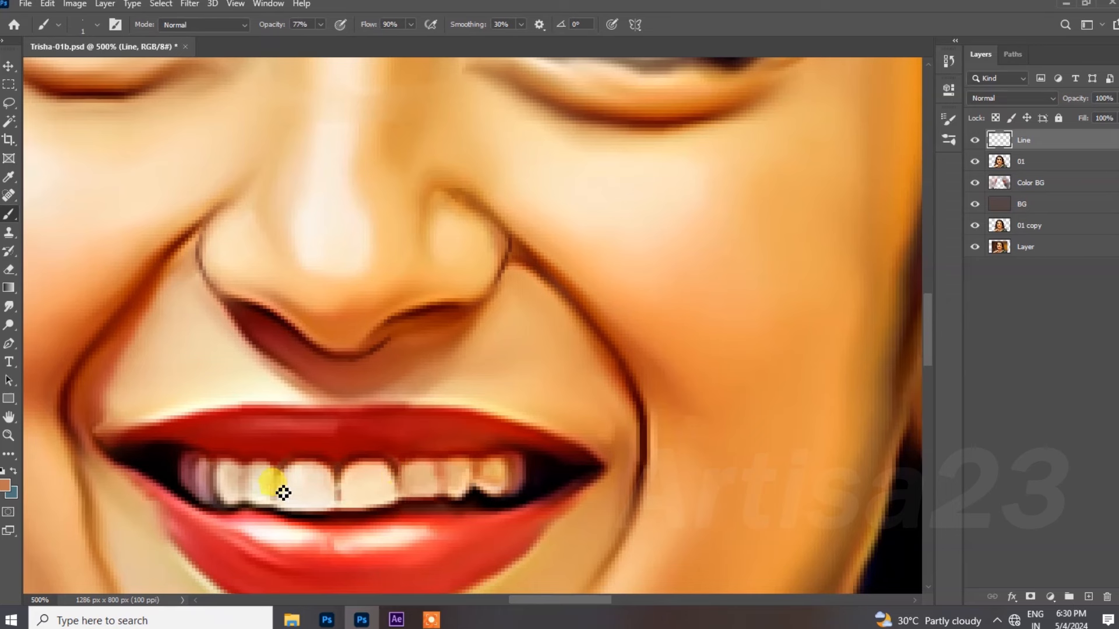
pyautogui.keyDown('alt'); pyautogui.click(442, 454); pyautogui.keyUp('alt')
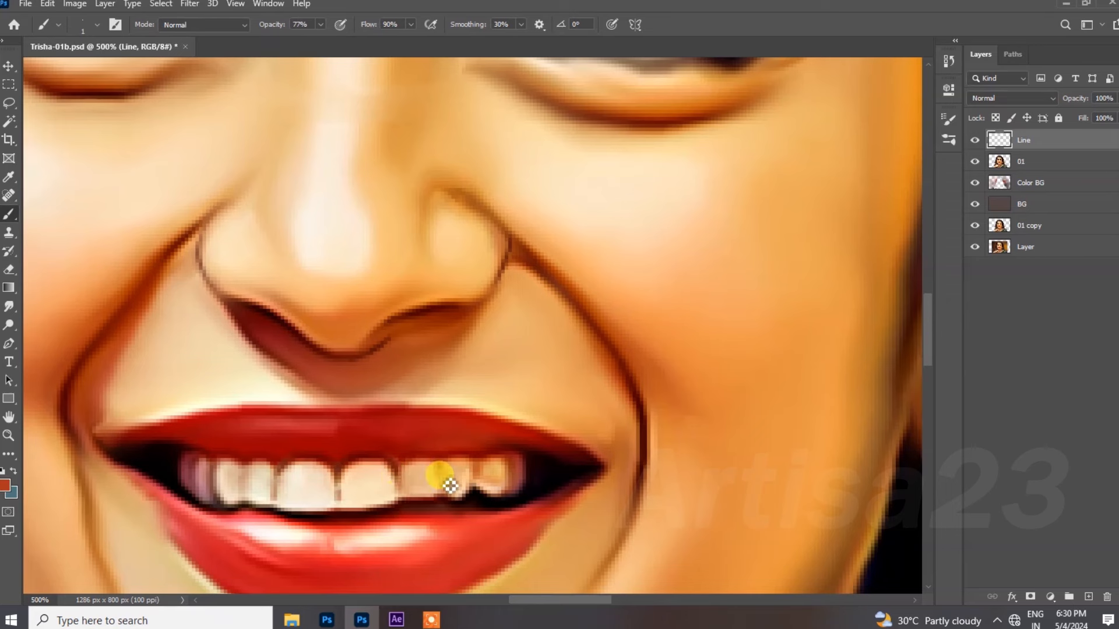
pyautogui.keyDown('alt'); pyautogui.click(429, 487); pyautogui.keyUp('alt')
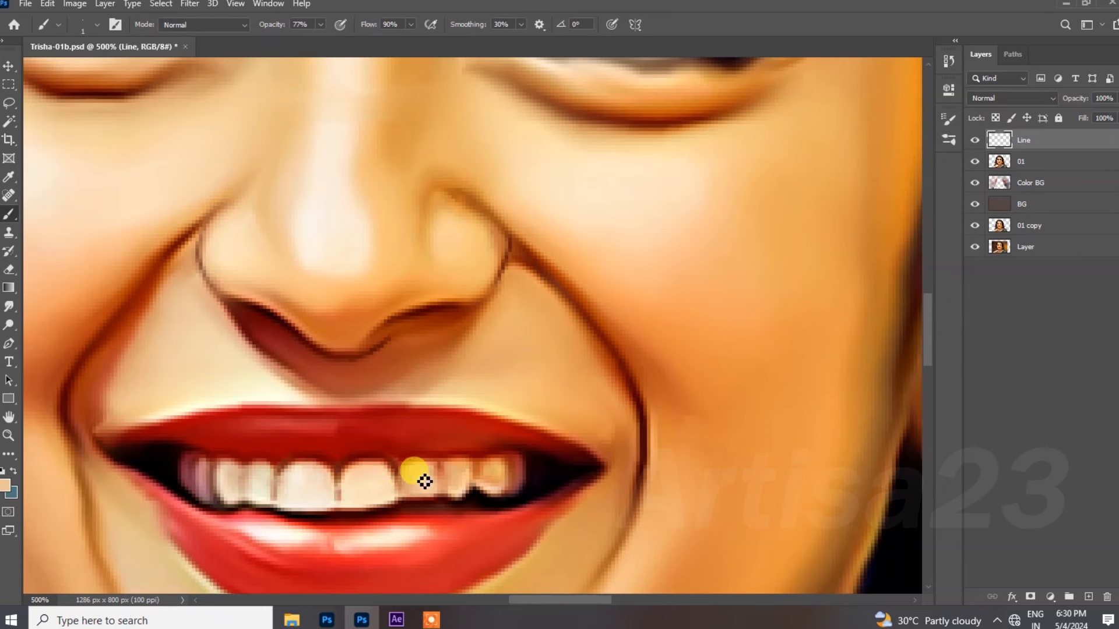
pyautogui.keyDown('alt'); pyautogui.click(378, 483); pyautogui.keyUp('alt')
pyautogui.keyDown('alt'); pyautogui.click(378, 480); pyautogui.keyUp('alt')
pyautogui.moveTo(427, 490)
pyautogui.mouseDown()
pyautogui.moveTo(465, 475)
pyautogui.moveTo(340, 495)
pyautogui.mouseUp()
# Sample a light orange tone, fill in the side teeth with a 3 px brush, smudge the strokes, and save.
pyautogui.keyDown('alt'); pyautogui.click(489, 482); pyautogui.keyUp('alt')
pyautogui.keyDown('alt'); pyautogui.click(499, 488); pyautogui.keyUp('alt')
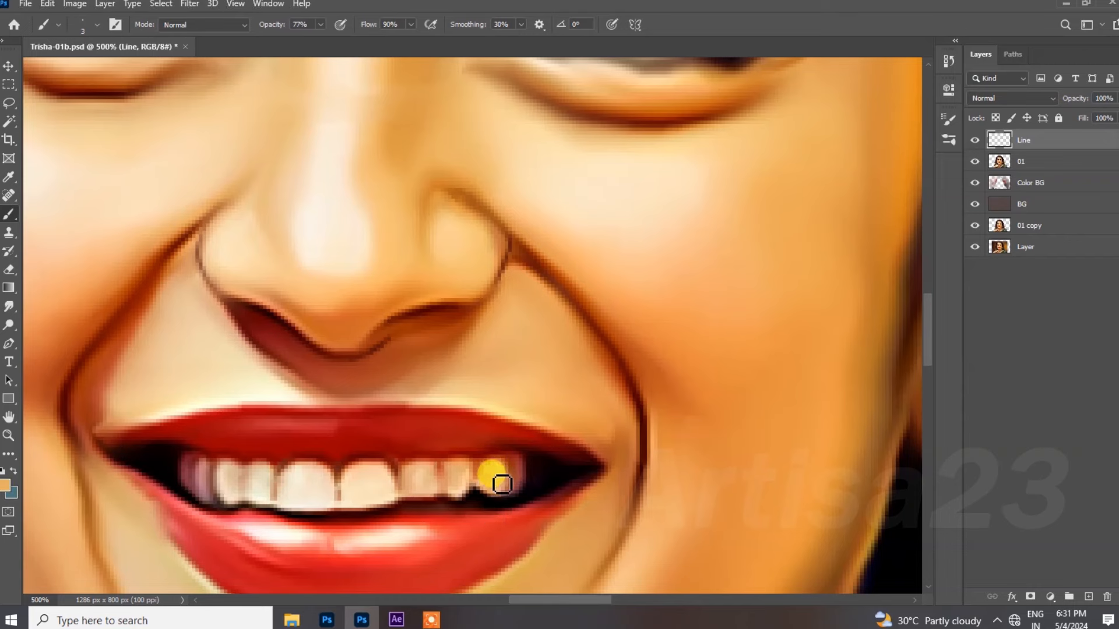
pyautogui.scroll(-3, 467, 467)
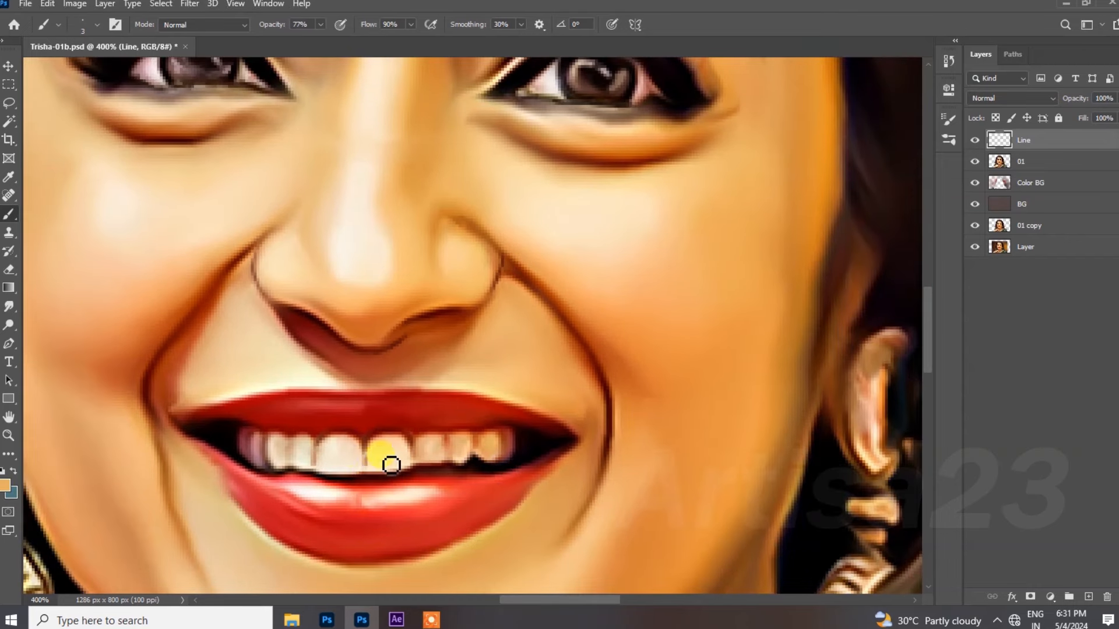
pyautogui.moveTo(9, 307); pyautogui.dragTo(87, 332)
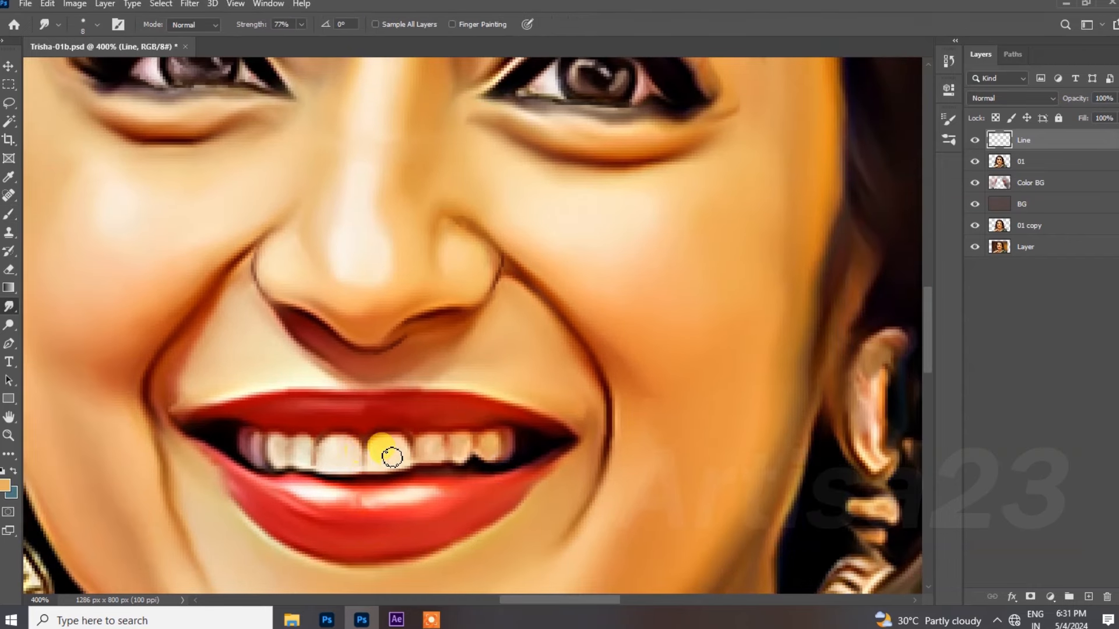
pyautogui.scroll(-5, 424, 442)
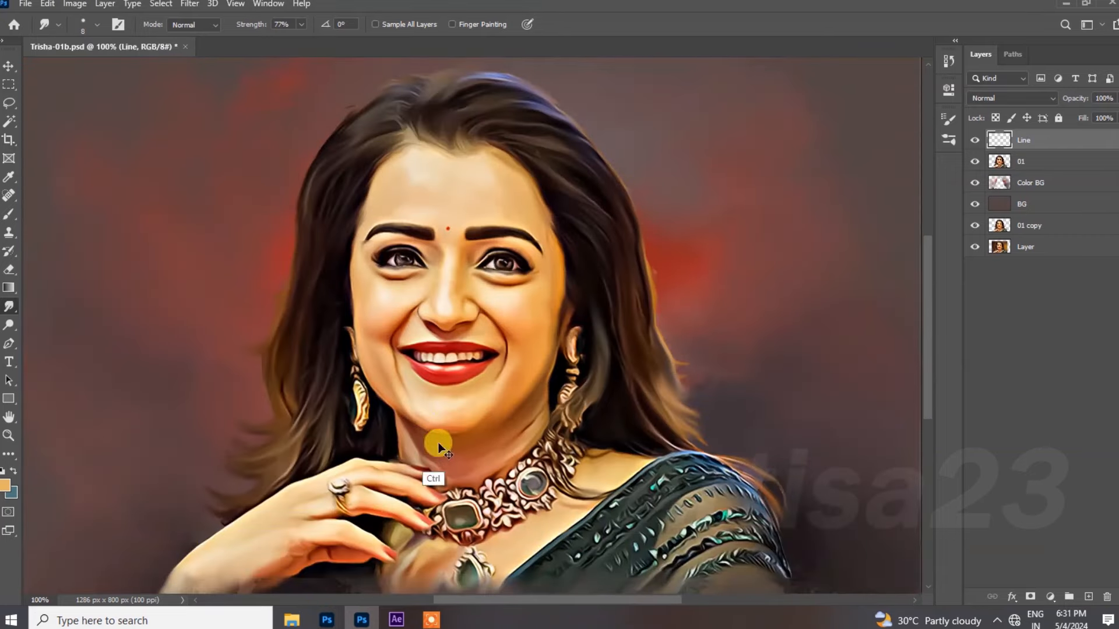
pyautogui.hotkey('ctrl', 's')
# Paint brown crease lines on the hand beside the ring and blend them with a 15 px Smudge brush.
pyautogui.hotkey('ctrl', '+')
pyautogui.moveTo(223, 493); pyautogui.dragTo(380, 166)
pyautogui.click(9, 214)
pyautogui.hotkey('ctrl', '+')
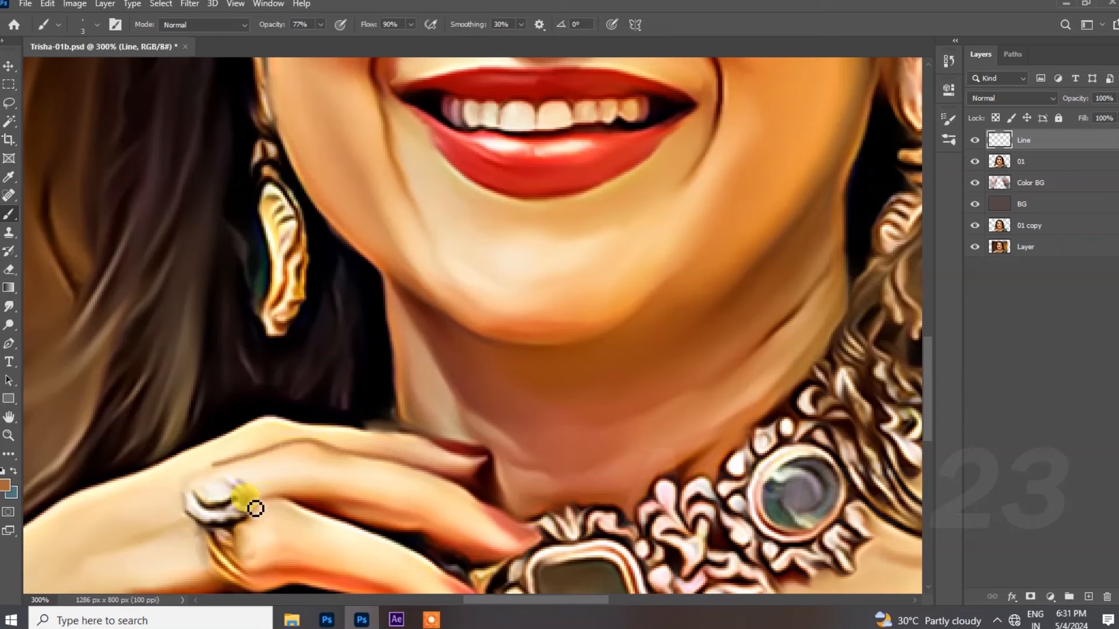
pyautogui.moveTo(190, 522); pyautogui.dragTo(118, 549)
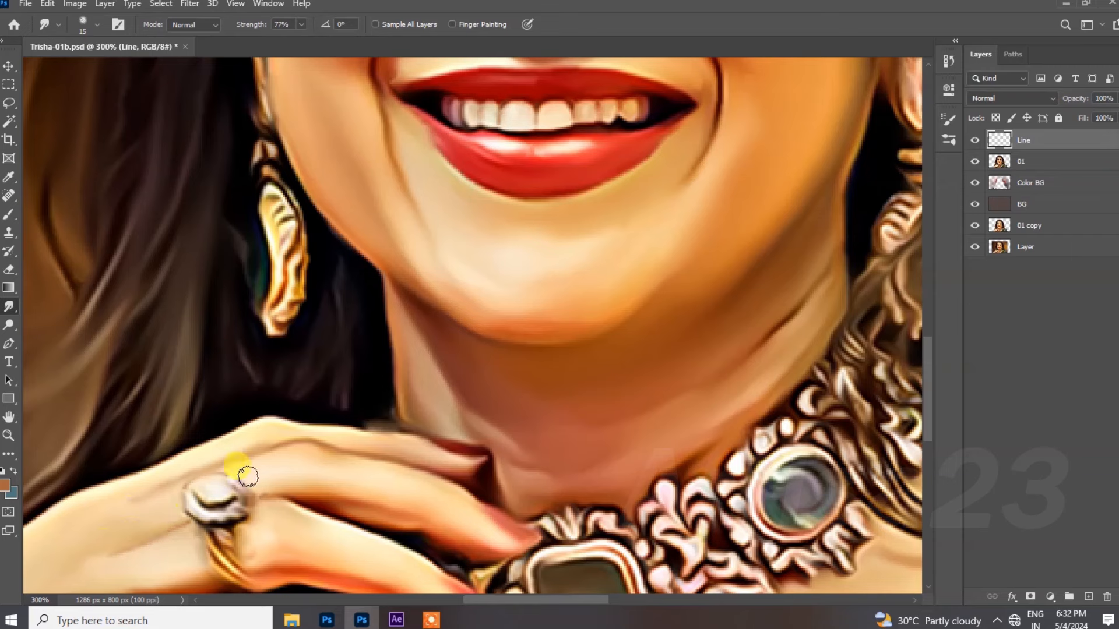
# Repaint the ring's band with a 2 px brush, using sampled gold and dark brown tones.
pyautogui.moveTo(198, 525); pyautogui.dragTo(193, 426)
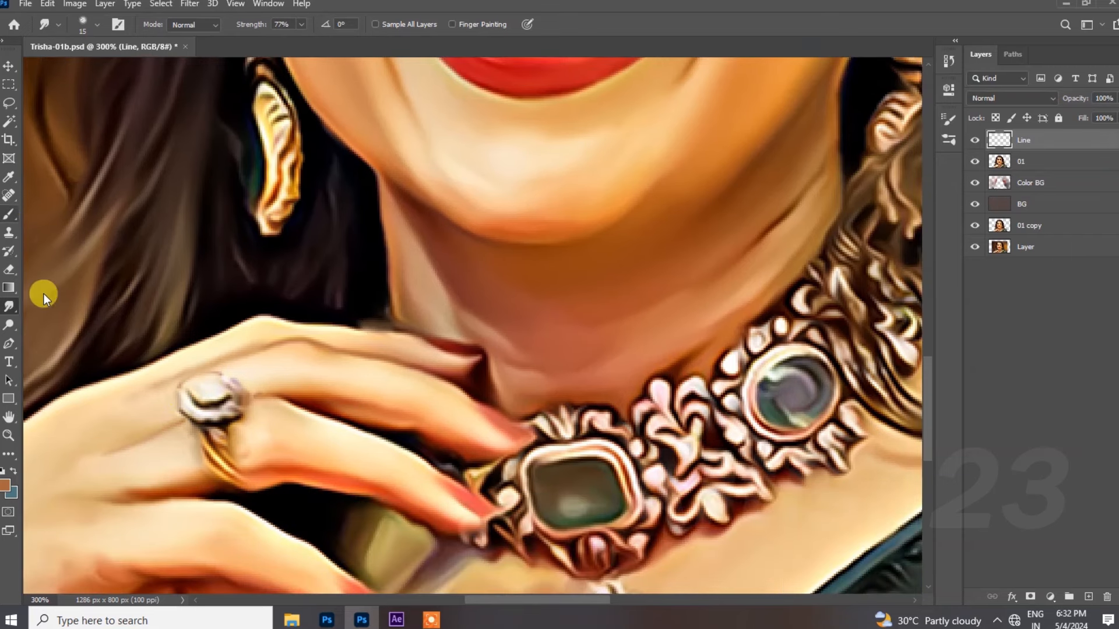
pyautogui.click(9, 221)
pyautogui.click(212, 484)
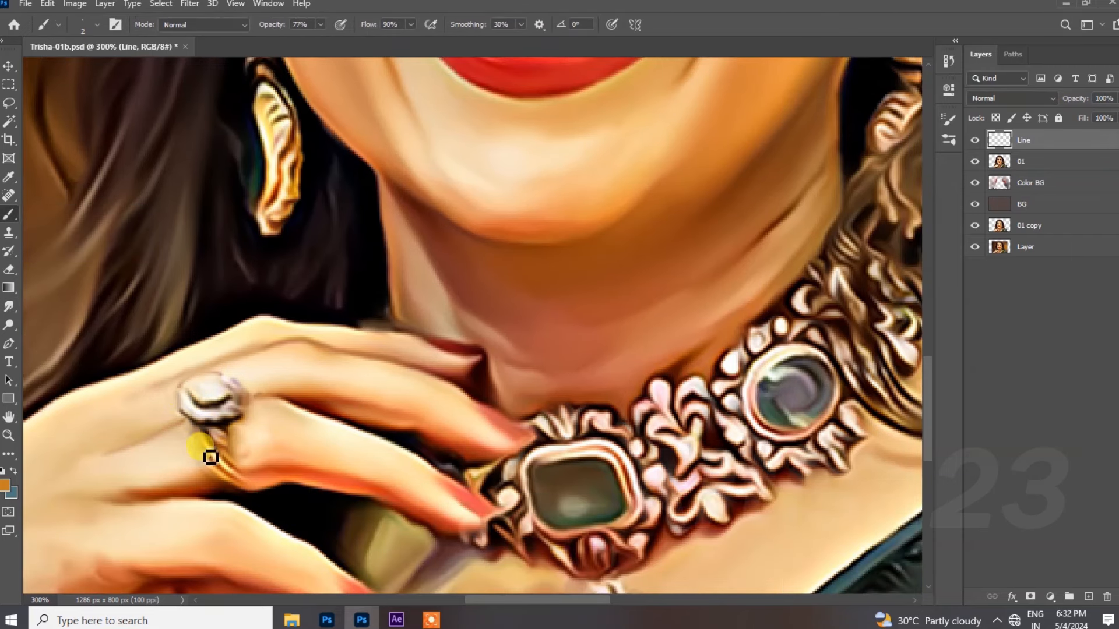
pyautogui.press('alt')
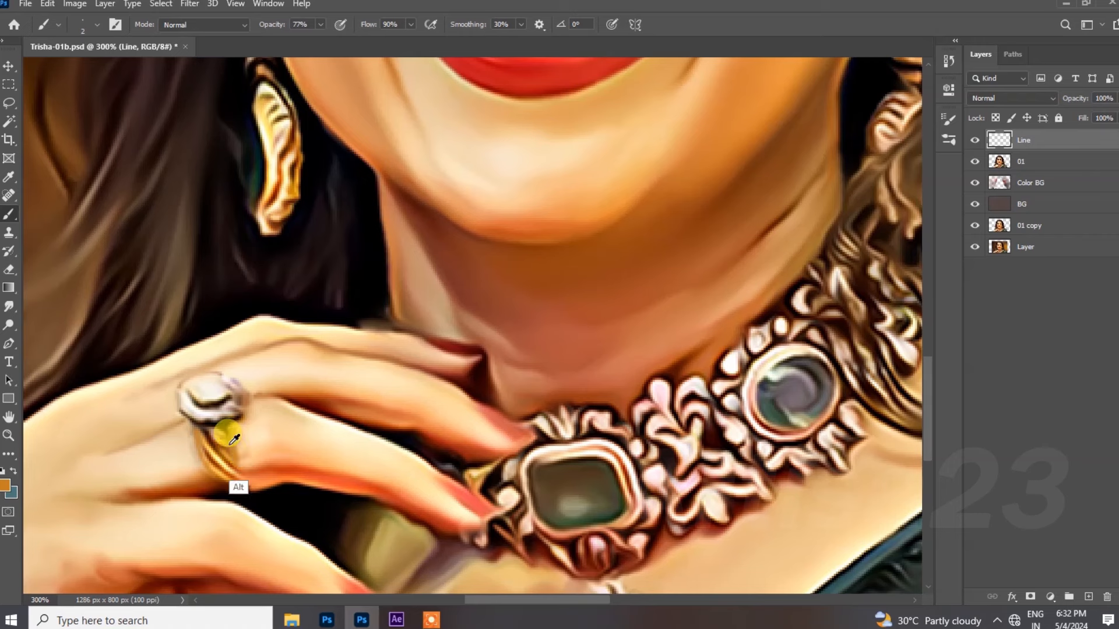
pyautogui.keyDown('alt'); pyautogui.click(230, 433); pyautogui.keyUp('alt')
pyautogui.moveTo(231, 438); pyautogui.dragTo(244, 475)
pyautogui.moveTo(232, 436); pyautogui.dragTo(253, 489)
pyautogui.keyDown('alt'); pyautogui.click(213, 482); pyautogui.keyUp('alt')
pyautogui.keyDown('alt'); pyautogui.click(232, 441); pyautogui.keyUp('alt')
pyautogui.moveTo(232, 443); pyautogui.dragTo(258, 487)
pyautogui.keyDown('alt'); pyautogui.click(213, 483); pyautogui.keyUp('alt')
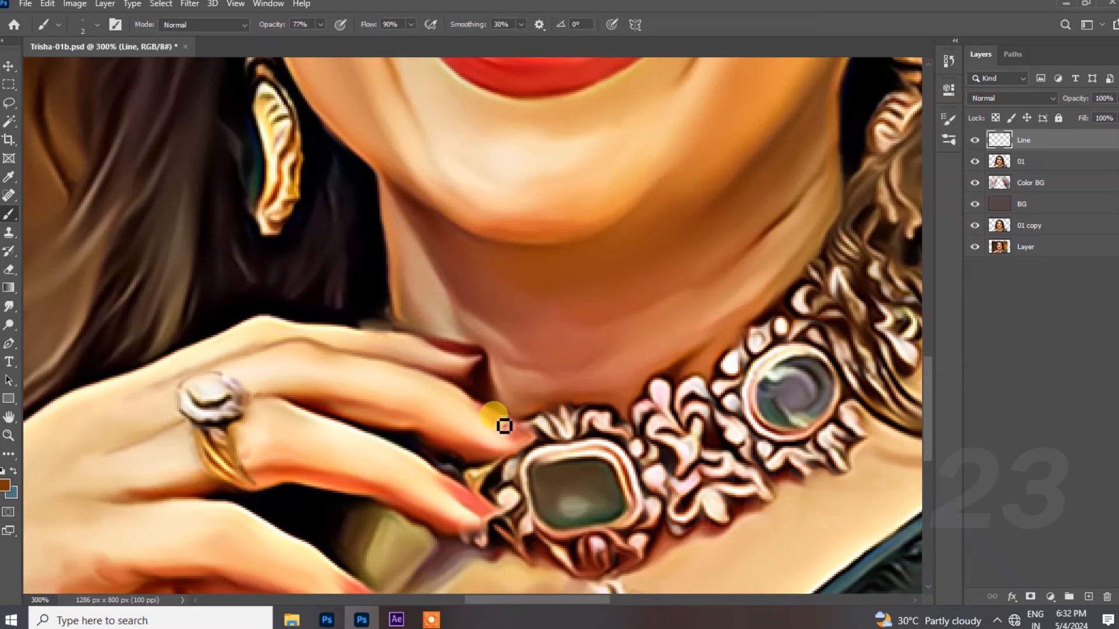
# Sample a dark tone, draw the nail edges on the two fingertips near the necklace, and smudge the strokes.
pyautogui.keyDown('alt'); pyautogui.click(453, 364); pyautogui.keyUp('alt')
pyautogui.moveTo(450, 482); pyautogui.dragTo(479, 506)
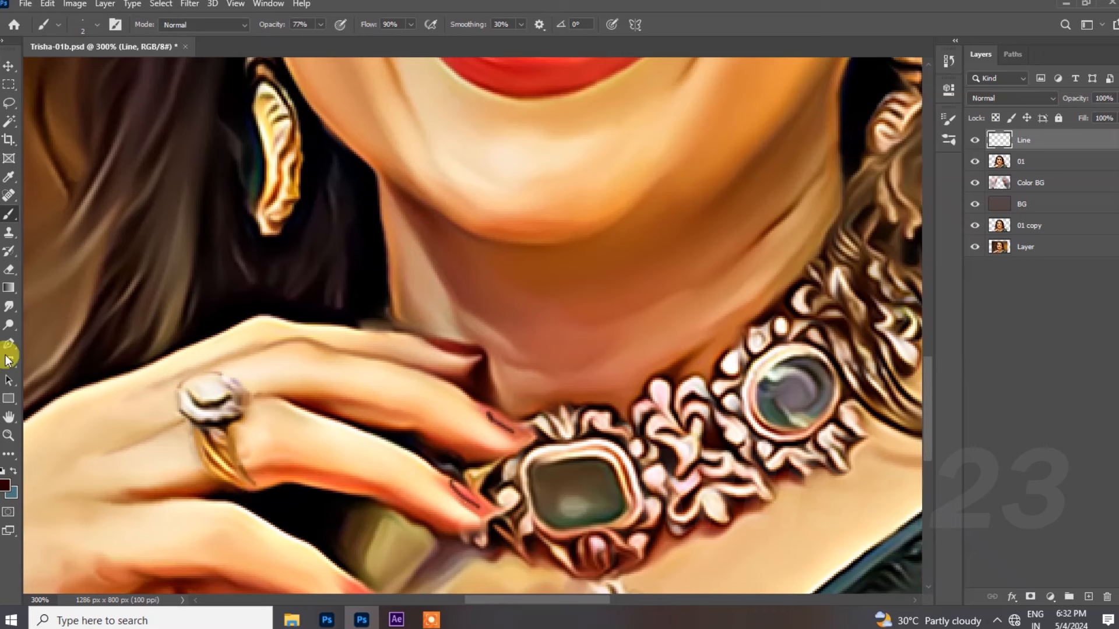
pyautogui.click(8, 306)
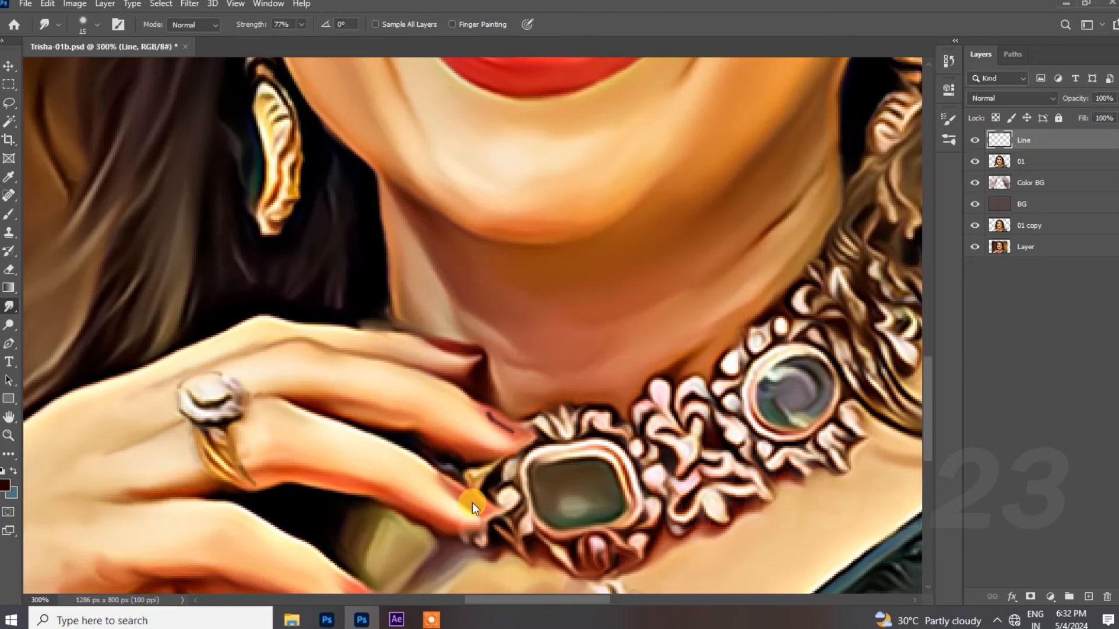
pyautogui.moveTo(507, 430); pyautogui.dragTo(484, 416)
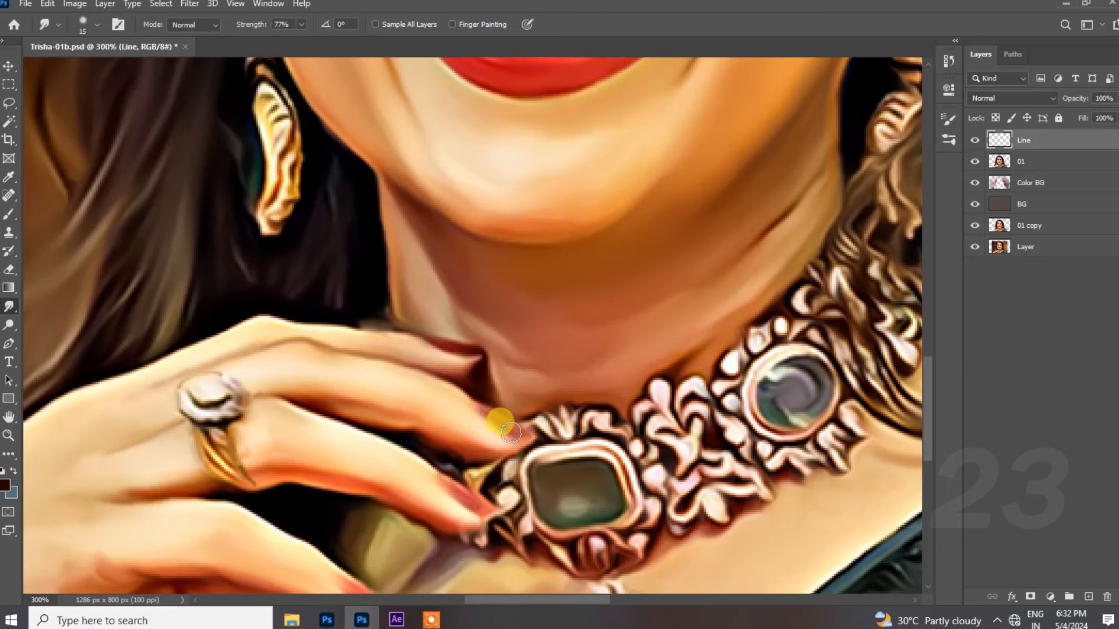
# Define the thumbnail with a 2 px brush, using a sampled red tone.
pyautogui.moveTo(438, 513); pyautogui.dragTo(488, 376)
pyautogui.click(9, 213)
pyautogui.press('alt')
pyautogui.keyDown('alt'); pyautogui.click(417, 466); pyautogui.keyUp('alt')
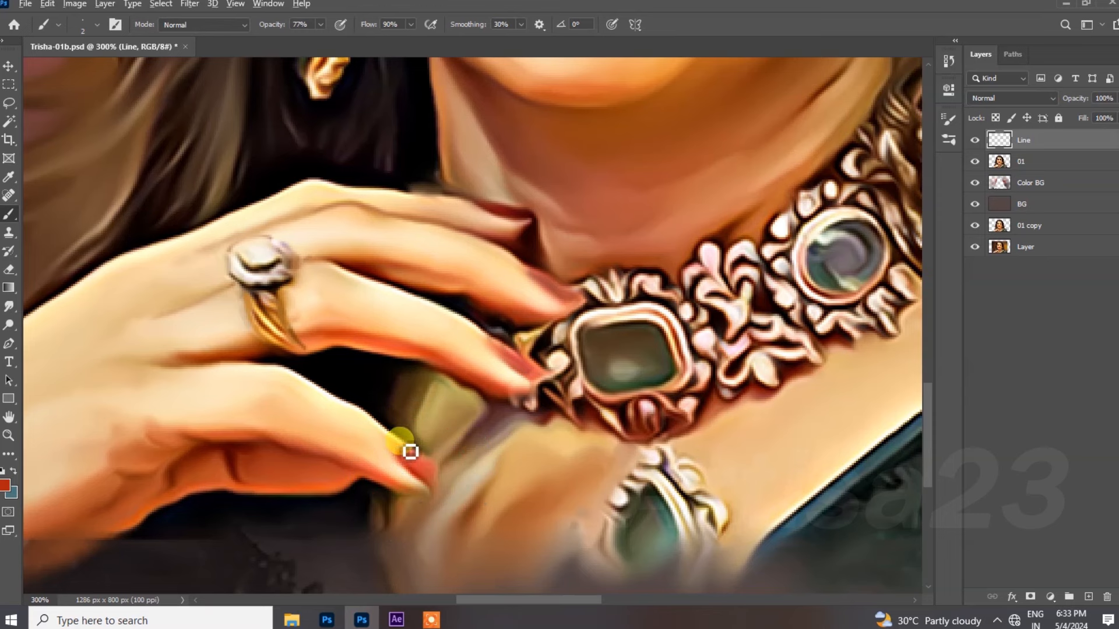
# Sample a skin shadow tone and paint crease lines along the lower edge of the palm.
pyautogui.moveTo(230, 419)
pyautogui.mouseDown()
pyautogui.moveTo(304, 358)
pyautogui.moveTo(303, 377)
pyautogui.mouseUp()
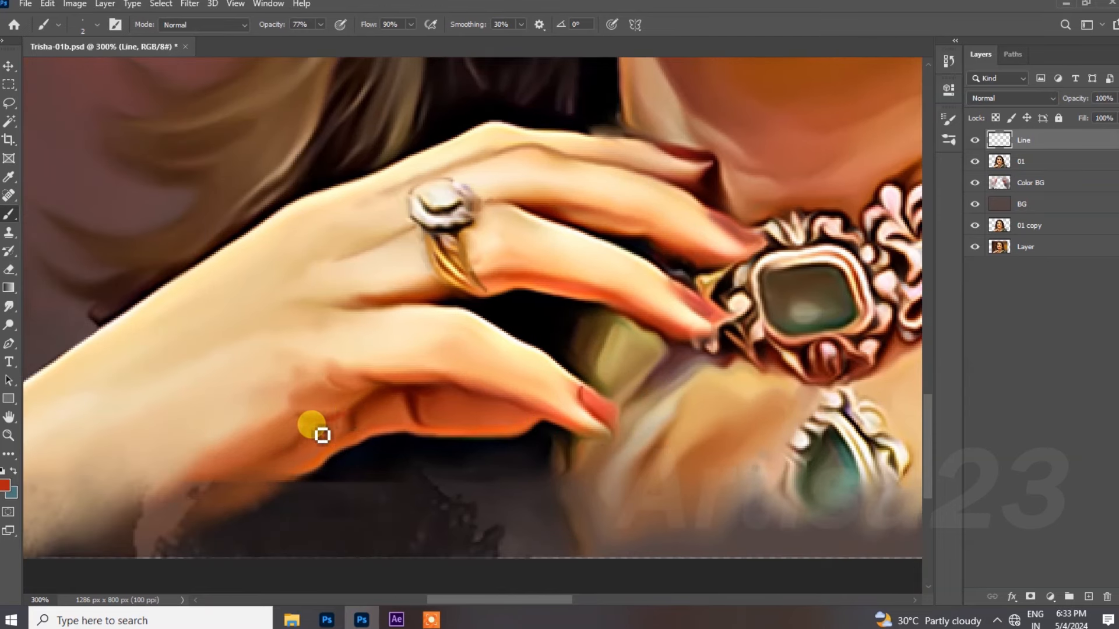
pyautogui.keyDown('alt'); pyautogui.click(356, 392); pyautogui.keyUp('alt')
pyautogui.moveTo(340, 410); pyautogui.dragTo(248, 475)
# Paint pale cream highlights on the hand with a 5 px brush, blend them with a 30 px Smudge brush, and save.
pyautogui.keyDown('alt'); pyautogui.click(564, 246); pyautogui.keyUp('alt')
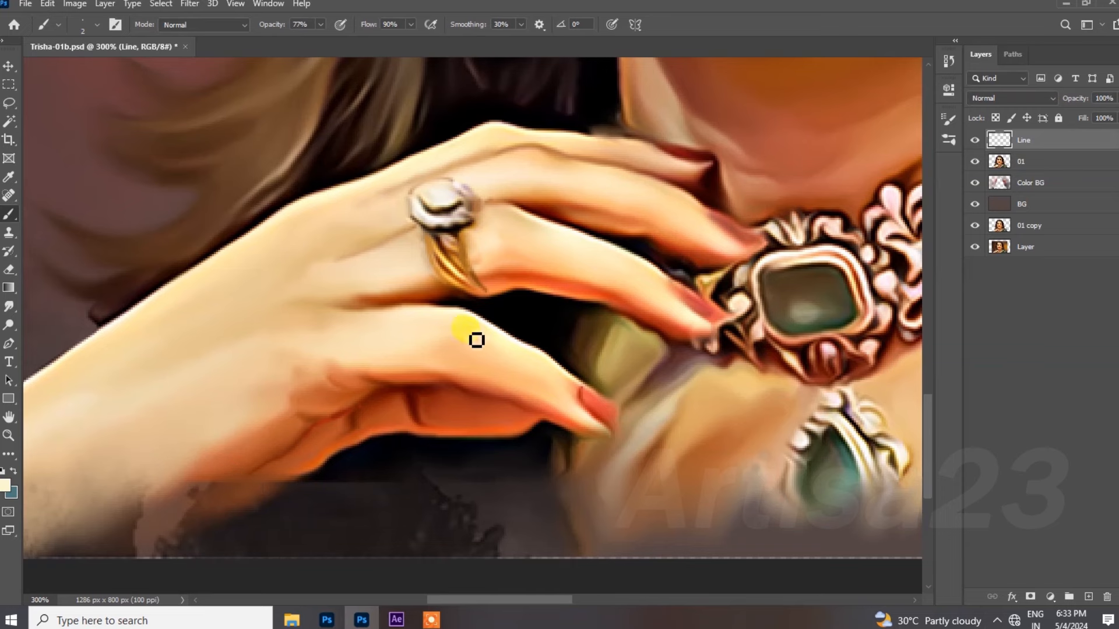
pyautogui.scroll(-1, 477, 340)
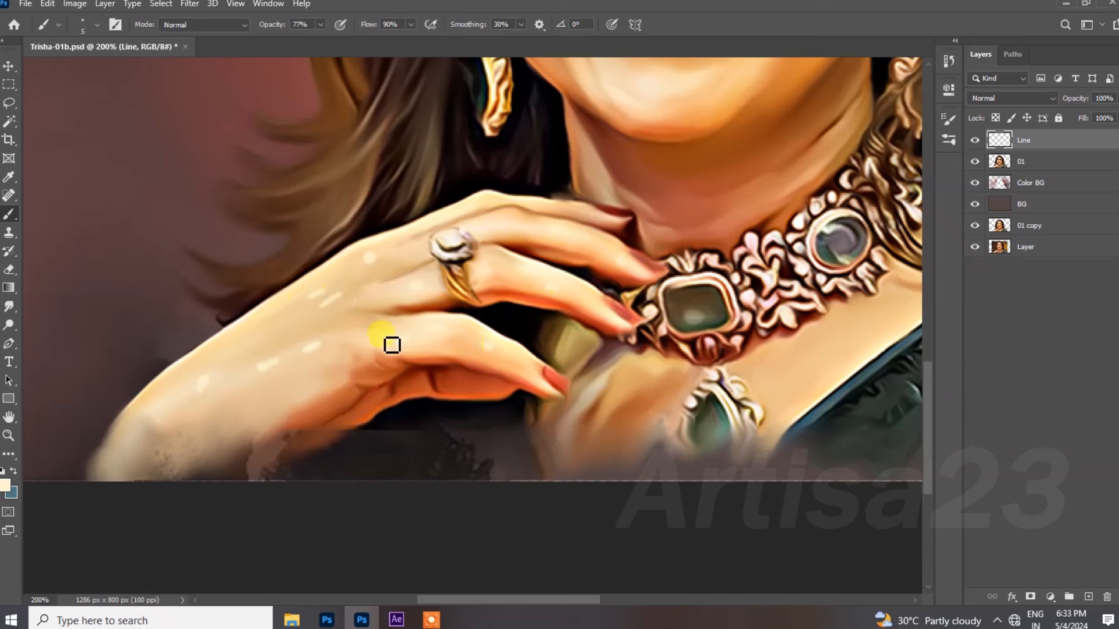
pyautogui.rightClick(8, 306)
pyautogui.click(56, 335)
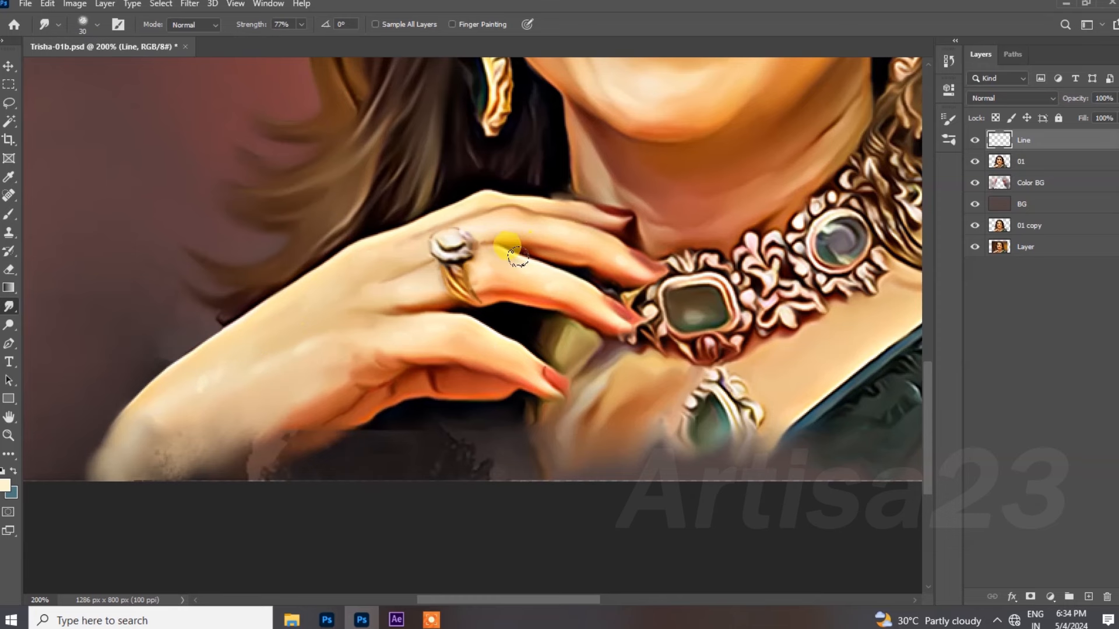
pyautogui.hotkey('ctrl', '-')
pyautogui.hotkey('ctrl', '-')
pyautogui.hotkey('ctrl', '-')
pyautogui.hotkey('ctrl', 's')
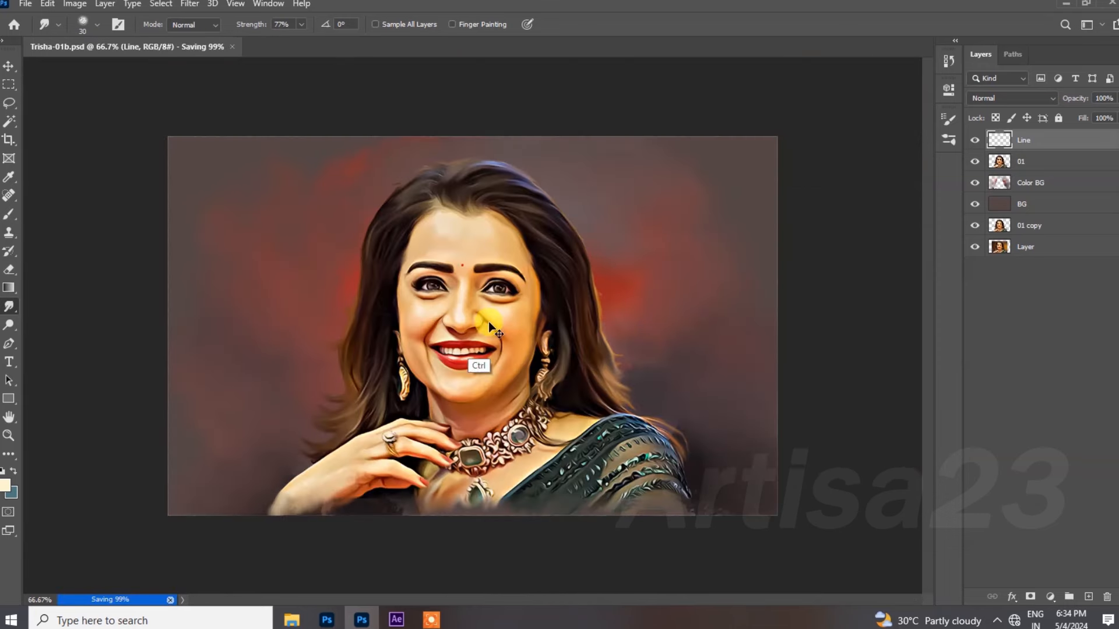
pyautogui.hotkey('ctrl', '+')
pyautogui.hotkey('ctrl', '-')
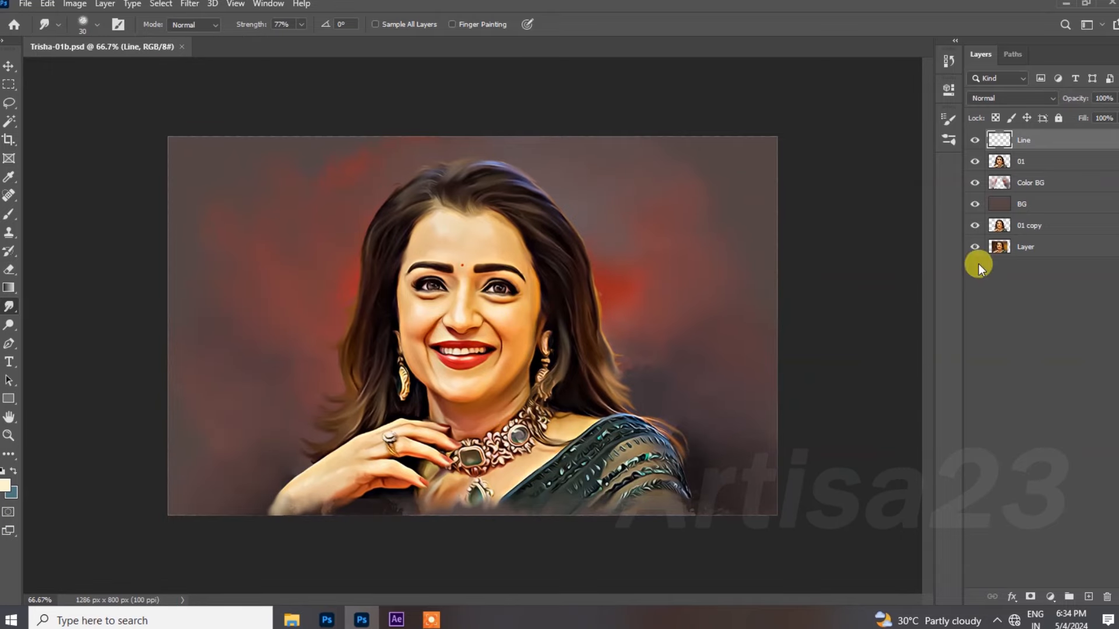
# Add a new layer named "Hair 01" above the Line layer and save the document.
pyautogui.click(1088, 597)
pyautogui.doubleClick(1043, 140)
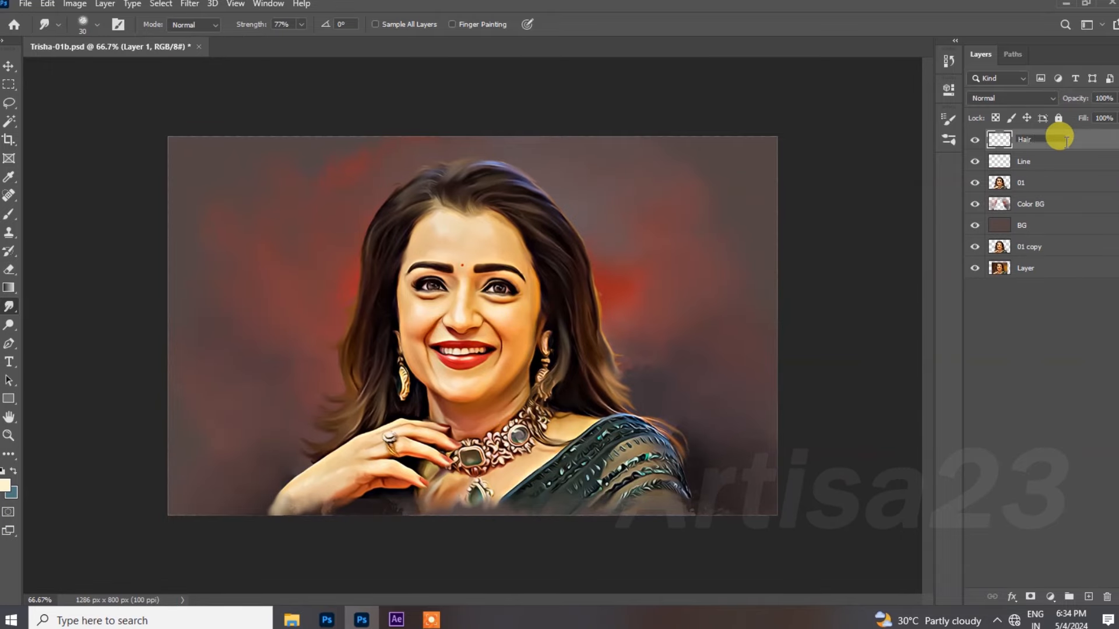
pyautogui.write('Hair 01')
pyautogui.press('Return')
pyautogui.hotkey('ctrl', 's')
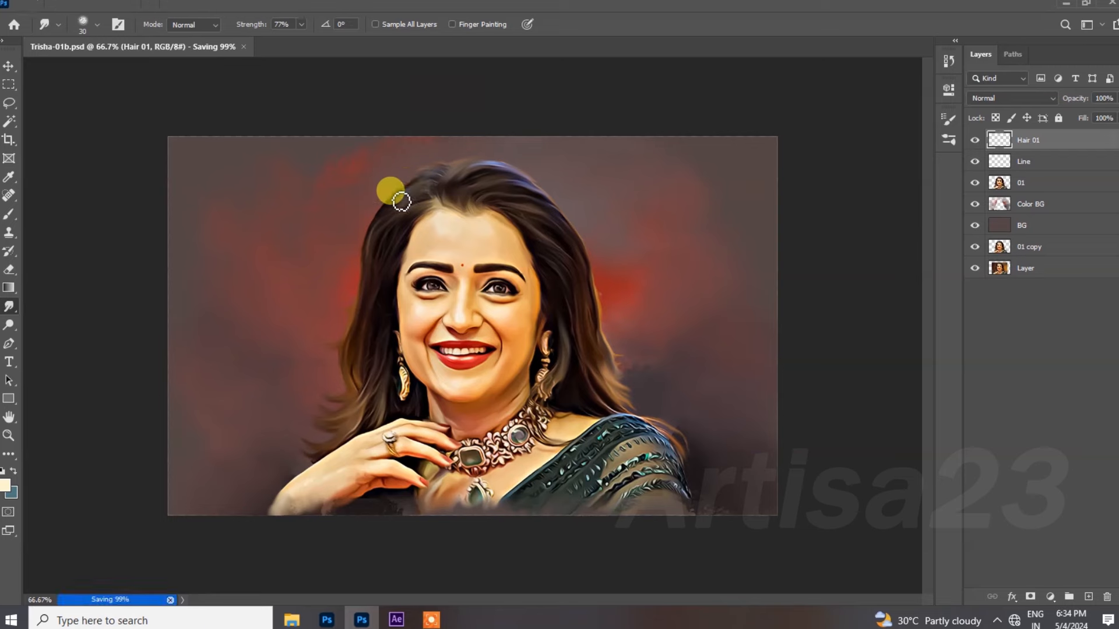
# Set up the Brush tool with the Hard Round preset and reduce its size to 1 px.
pyautogui.hotkey('ctrl', '+')
pyautogui.click(119, 24)
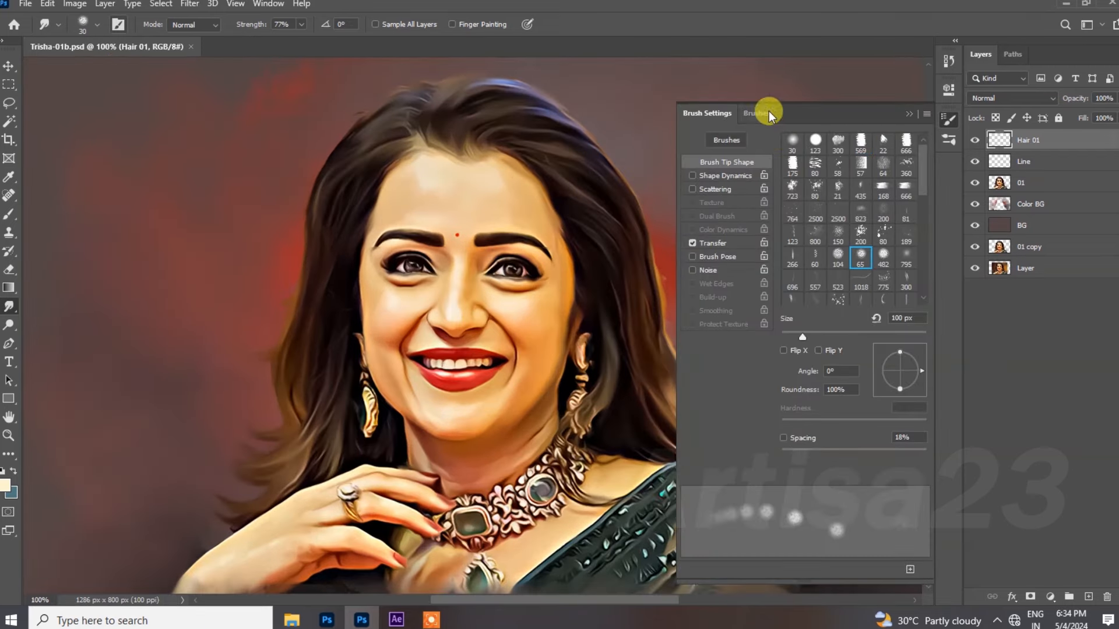
pyautogui.click(757, 113)
pyautogui.moveTo(928, 317); pyautogui.dragTo(939, 207)
pyautogui.click(8, 214)
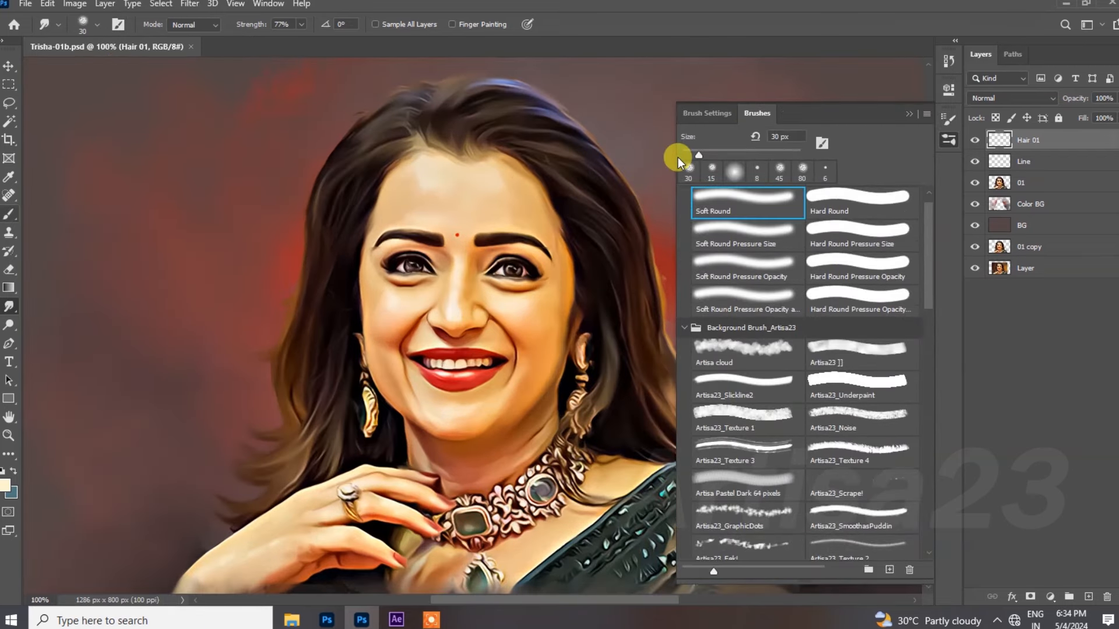
pyautogui.click(853, 198)
pyautogui.click(910, 114)
pyautogui.press('[')
pyautogui.press('[')
pyautogui.press('[')
pyautogui.press('[')
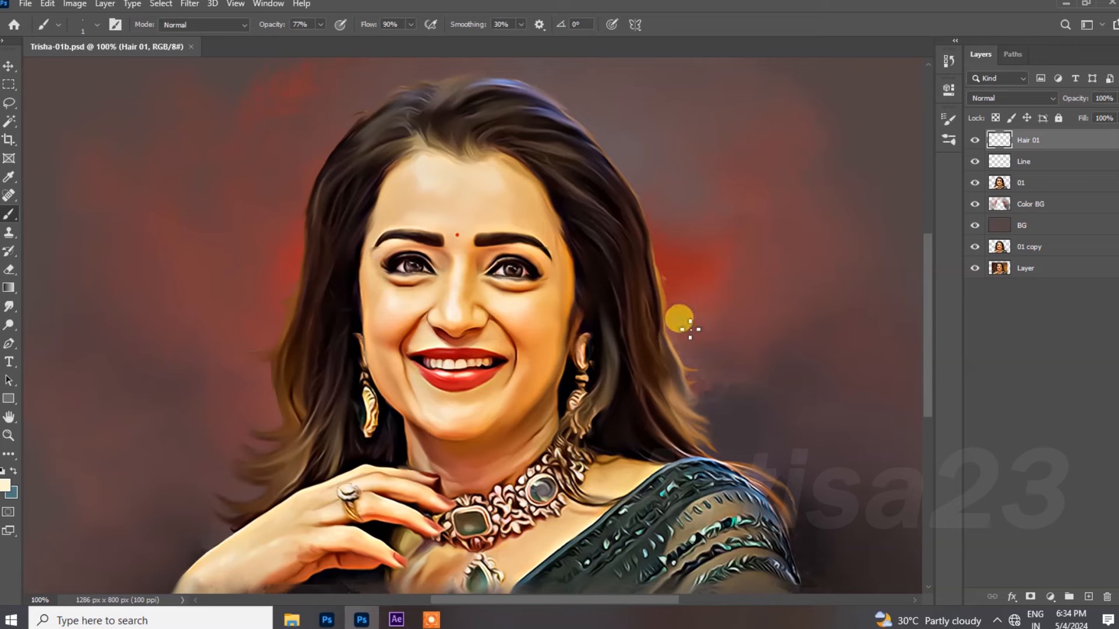
# Sample a golden-orange hair tone and paint fine stray strands along the outer edge of the hair on the image's left side.
pyautogui.keyDown('alt'); pyautogui.click(678, 349); pyautogui.keyUp('alt')
pyautogui.hotkey('ctrl', '+')
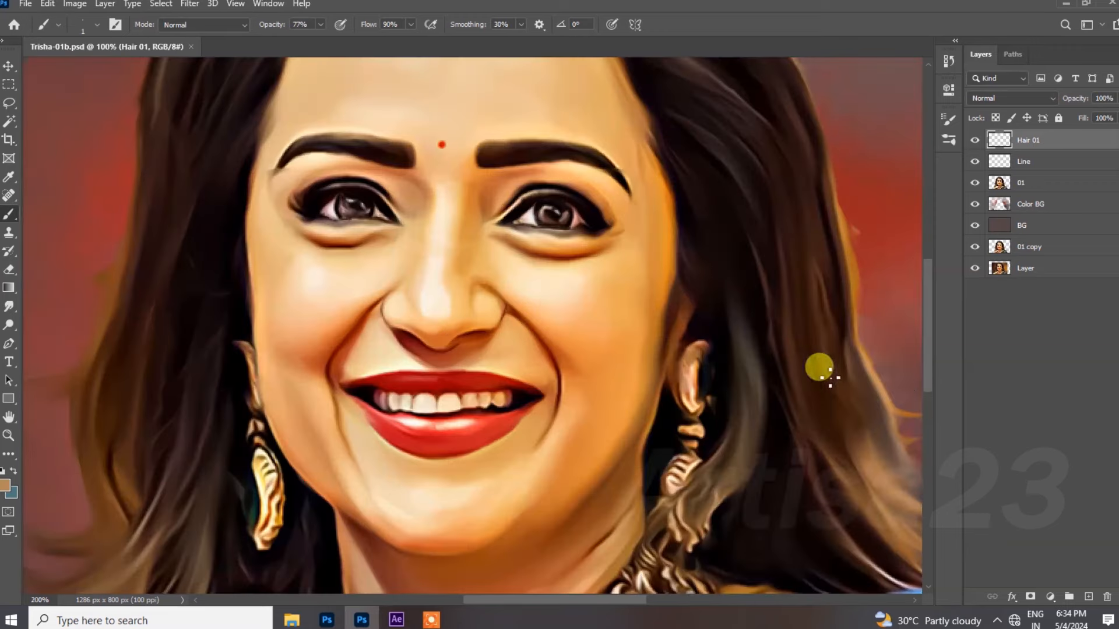
pyautogui.moveTo(116, 287); pyautogui.dragTo(83, 351)
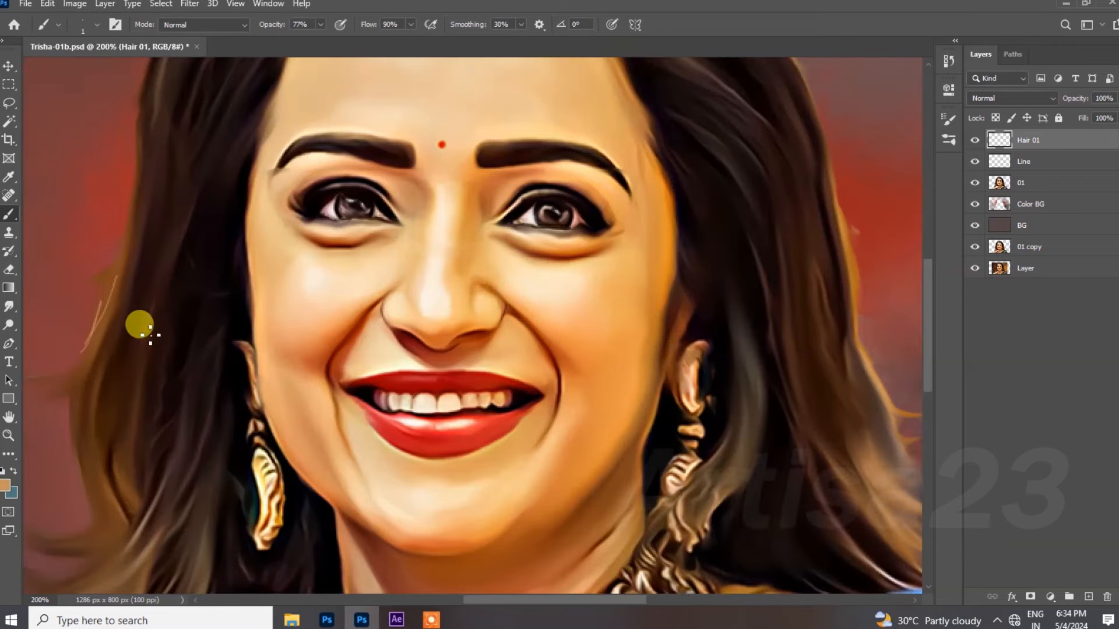
pyautogui.hotkey('ctrl', '-')
pyautogui.moveTo(308, 211); pyautogui.dragTo(285, 293)
pyautogui.moveTo(295, 300)
pyautogui.mouseDown()
pyautogui.moveTo(286, 336)
pyautogui.moveTo(246, 350)
pyautogui.moveTo(282, 390)
pyautogui.mouseUp()
pyautogui.moveTo(291, 432)
pyautogui.mouseDown()
pyautogui.moveTo(243, 431)
pyautogui.moveTo(250, 456)
pyautogui.moveTo(278, 453)
pyautogui.moveTo(282, 470)
pyautogui.moveTo(237, 499)
pyautogui.moveTo(220, 491)
pyautogui.moveTo(262, 512)
pyautogui.moveTo(236, 515)
pyautogui.mouseUp()
pyautogui.moveTo(338, 142)
pyautogui.mouseDown()
pyautogui.moveTo(307, 224)
pyautogui.moveTo(283, 221)
pyautogui.moveTo(311, 227)
pyautogui.moveTo(271, 312)
pyautogui.mouseUp()
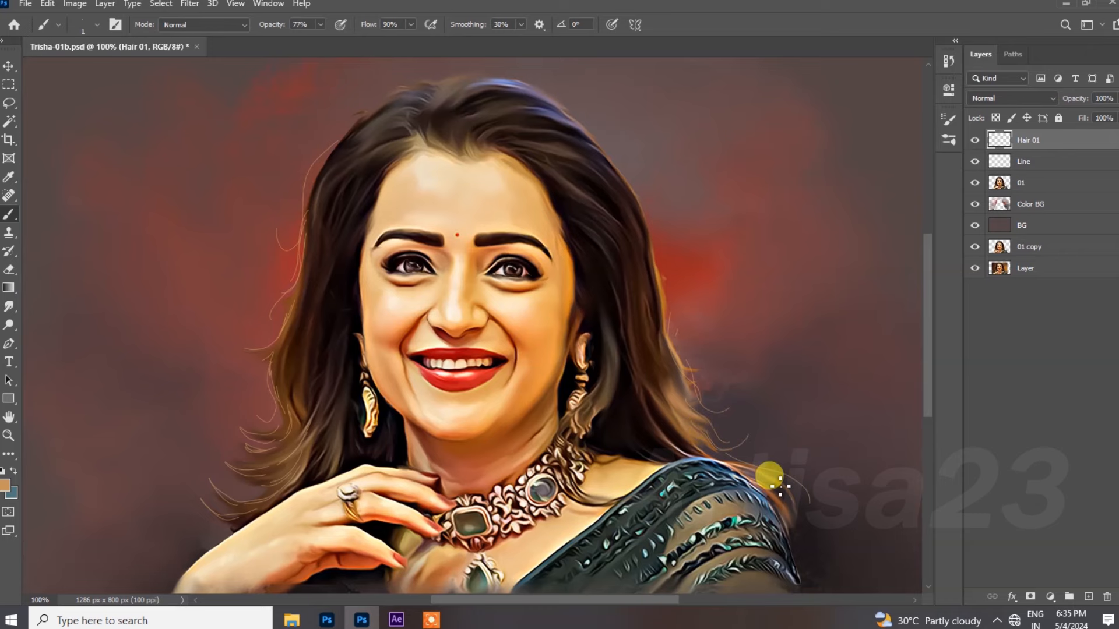
# Paint thin golden-orange flyaway strands along the hair's right outer edge and over the crown with the 1 px brush.
pyautogui.hotkey('ctrl', '+')
pyautogui.moveTo(775, 165)
pyautogui.mouseDown()
pyautogui.moveTo(645, 370)
pyautogui.moveTo(644, 359)
pyautogui.mouseUp()
pyautogui.moveTo(601, 201)
pyautogui.mouseDown()
pyautogui.moveTo(691, 332)
pyautogui.moveTo(837, 436)
pyautogui.mouseUp()
pyautogui.moveTo(386, 207)
pyautogui.mouseDown()
pyautogui.moveTo(474, 182)
pyautogui.moveTo(532, 177)
pyautogui.mouseUp()
pyautogui.moveTo(458, 176); pyautogui.dragTo(544, 156)
pyautogui.moveTo(383, 194)
pyautogui.mouseDown()
pyautogui.moveTo(433, 163)
pyautogui.moveTo(452, 169)
pyautogui.mouseUp()
pyautogui.moveTo(382, 193)
pyautogui.mouseDown()
pyautogui.moveTo(351, 185)
pyautogui.moveTo(229, 237)
pyautogui.mouseUp()
pyautogui.moveTo(305, 192); pyautogui.dragTo(211, 236)
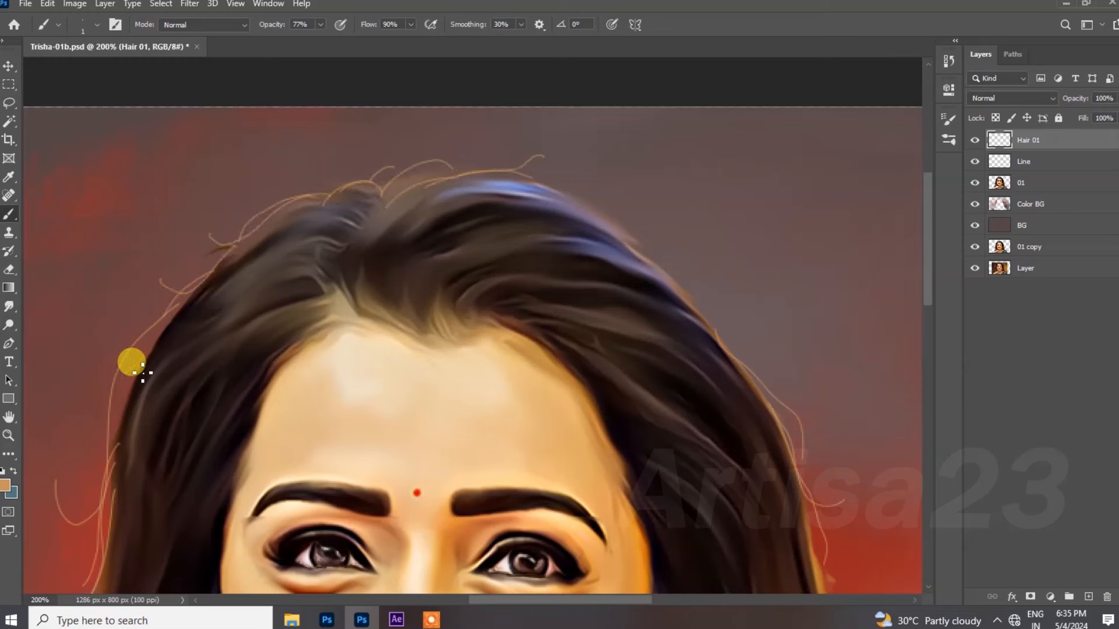
pyautogui.scroll(-5, 524, 233)
pyautogui.hotkey('ctrl', '-')
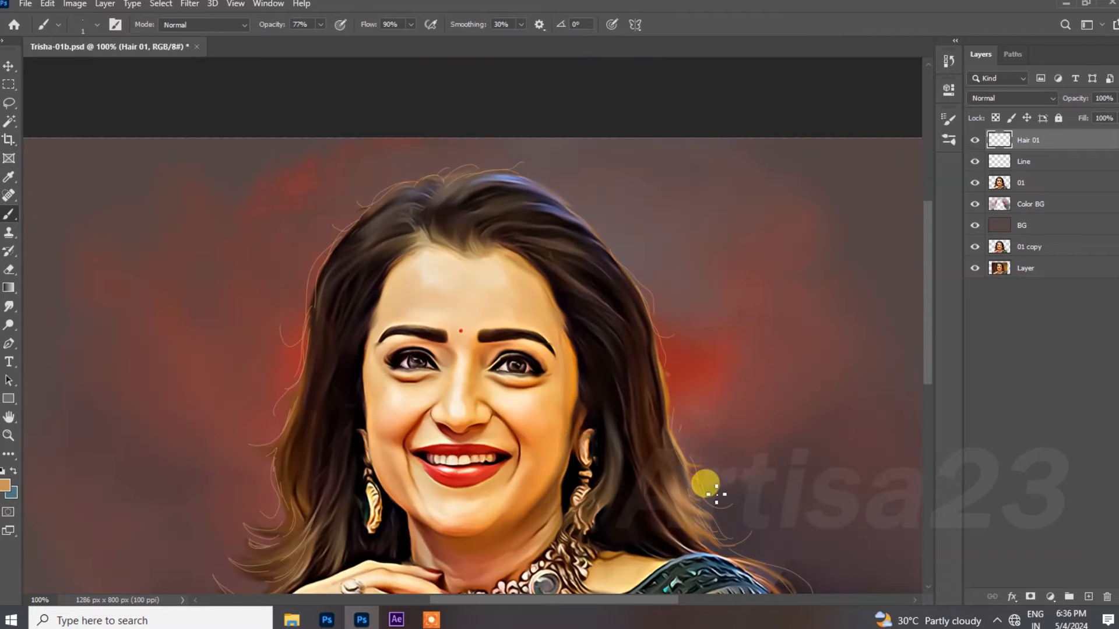
pyautogui.scroll(3, 707, 482)
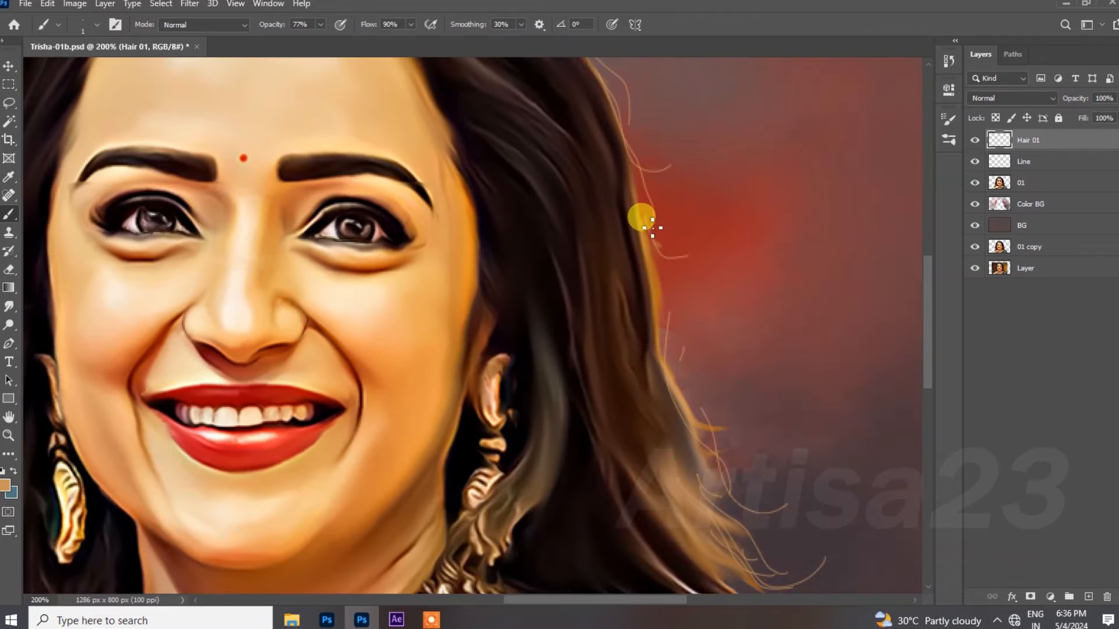
pyautogui.hotkey('ctrl', '-')
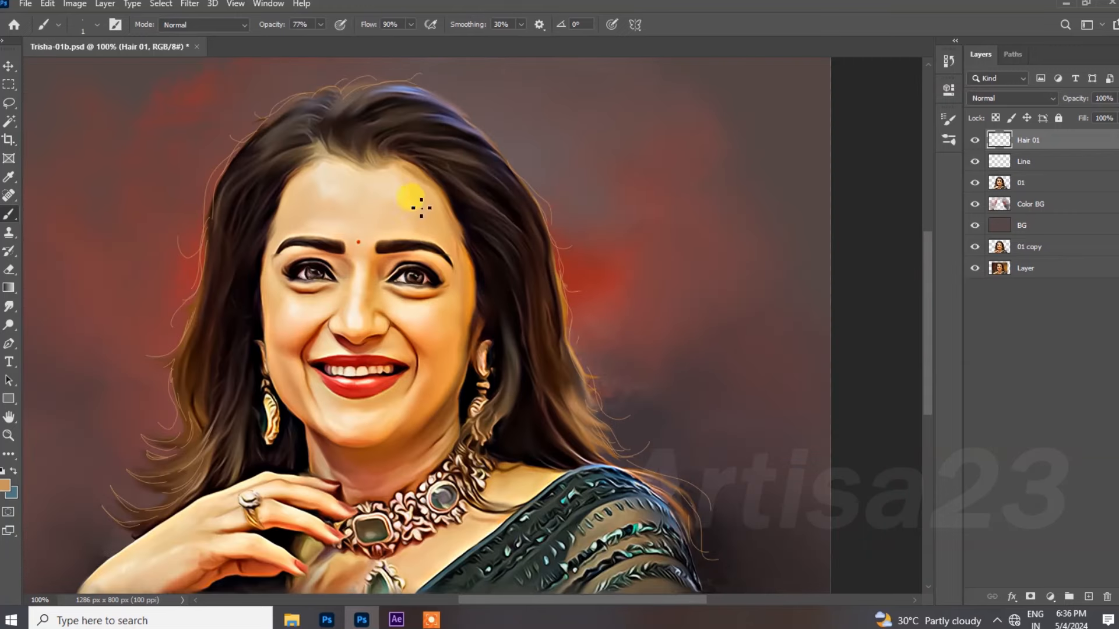
# Sample a deeper orange from the hair edge and paint fine strands inside the hair on the right side of the forehead.
pyautogui.hotkey('ctrl', '+')
pyautogui.moveTo(413, 143); pyautogui.dragTo(517, 365)
pyautogui.keyDown('alt'); pyautogui.click(703, 468); pyautogui.keyUp('alt')
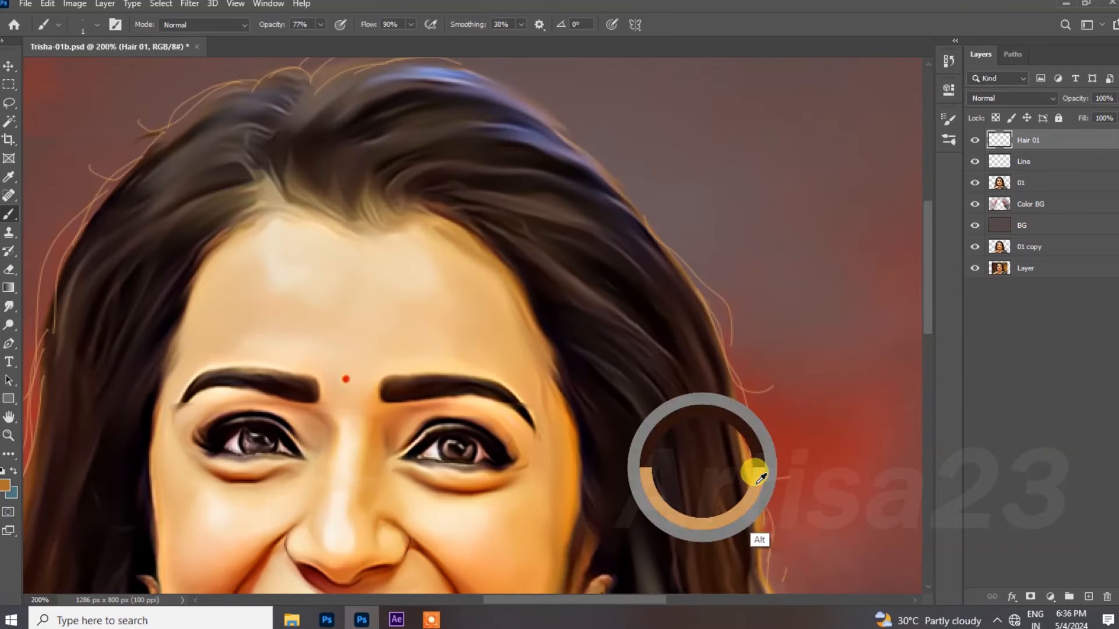
pyautogui.moveTo(594, 356); pyautogui.dragTo(659, 449)
pyautogui.moveTo(670, 386); pyautogui.dragTo(591, 311)
pyautogui.moveTo(560, 272); pyautogui.dragTo(579, 287)
# Sample a muted purple tone and paint thin highlight strands through the hair on the upper right side and across the crown.
pyautogui.keyDown('alt'); pyautogui.click(577, 156); pyautogui.keyUp('alt')
pyautogui.moveTo(527, 179); pyautogui.dragTo(600, 209)
pyautogui.moveTo(544, 185); pyautogui.dragTo(607, 218)
pyautogui.moveTo(542, 209); pyautogui.dragTo(648, 266)
pyautogui.moveTo(579, 219); pyautogui.dragTo(666, 304)
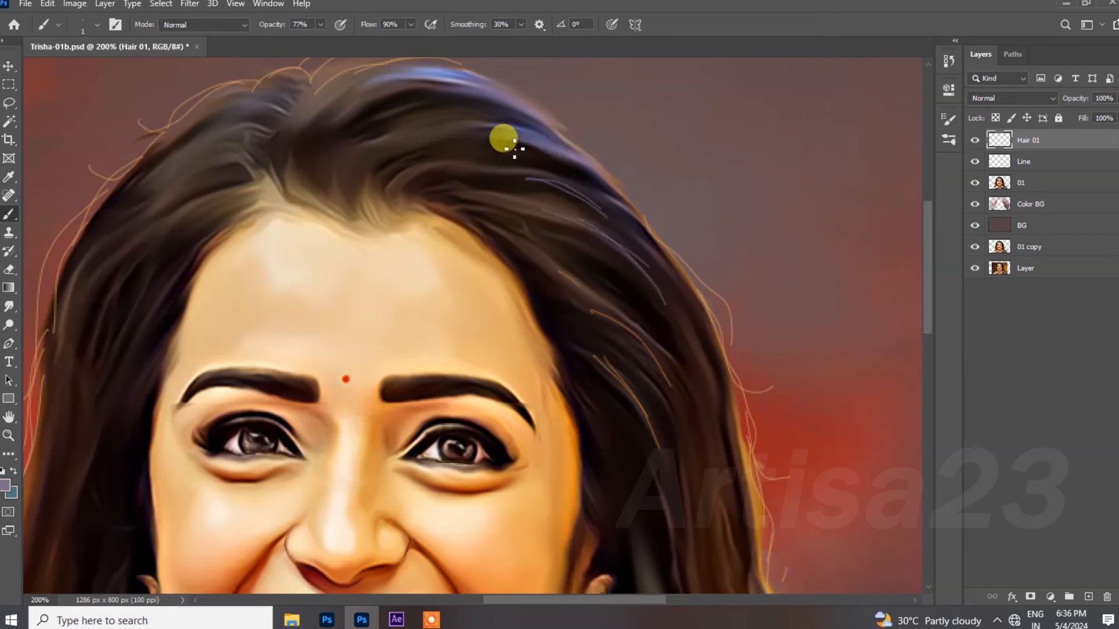
pyautogui.moveTo(404, 137); pyautogui.dragTo(489, 125)
pyautogui.moveTo(398, 115); pyautogui.dragTo(459, 108)
pyautogui.moveTo(403, 111); pyautogui.dragTo(437, 102)
pyautogui.moveTo(361, 115); pyautogui.dragTo(432, 95)
pyautogui.moveTo(340, 114); pyautogui.dragTo(381, 93)
# Paint thin muted-purple strands through the upper left side of the hair and in the section rising from the forehead hairline.
pyautogui.moveTo(178, 158); pyautogui.dragTo(243, 135)
pyautogui.moveTo(170, 177)
pyautogui.mouseDown()
pyautogui.moveTo(258, 142)
pyautogui.moveTo(239, 168)
pyautogui.mouseUp()
pyautogui.moveTo(167, 208); pyautogui.dragTo(227, 182)
pyautogui.moveTo(258, 117); pyautogui.dragTo(189, 137)
pyautogui.moveTo(105, 237); pyautogui.dragTo(135, 208)
pyautogui.moveTo(112, 247); pyautogui.dragTo(166, 209)
pyautogui.moveTo(134, 251)
pyautogui.mouseDown()
pyautogui.moveTo(183, 212)
pyautogui.moveTo(125, 306)
pyautogui.mouseUp()
pyautogui.moveTo(121, 253); pyautogui.dragTo(97, 296)
pyautogui.moveTo(149, 252); pyautogui.dragTo(106, 315)
pyautogui.moveTo(161, 282); pyautogui.dragTo(140, 319)
pyautogui.moveTo(395, 135); pyautogui.dragTo(359, 184)
pyautogui.moveTo(383, 115); pyautogui.dragTo(338, 186)
pyautogui.moveTo(350, 120); pyautogui.dragTo(328, 172)
pyautogui.moveTo(319, 132); pyautogui.dragTo(312, 163)
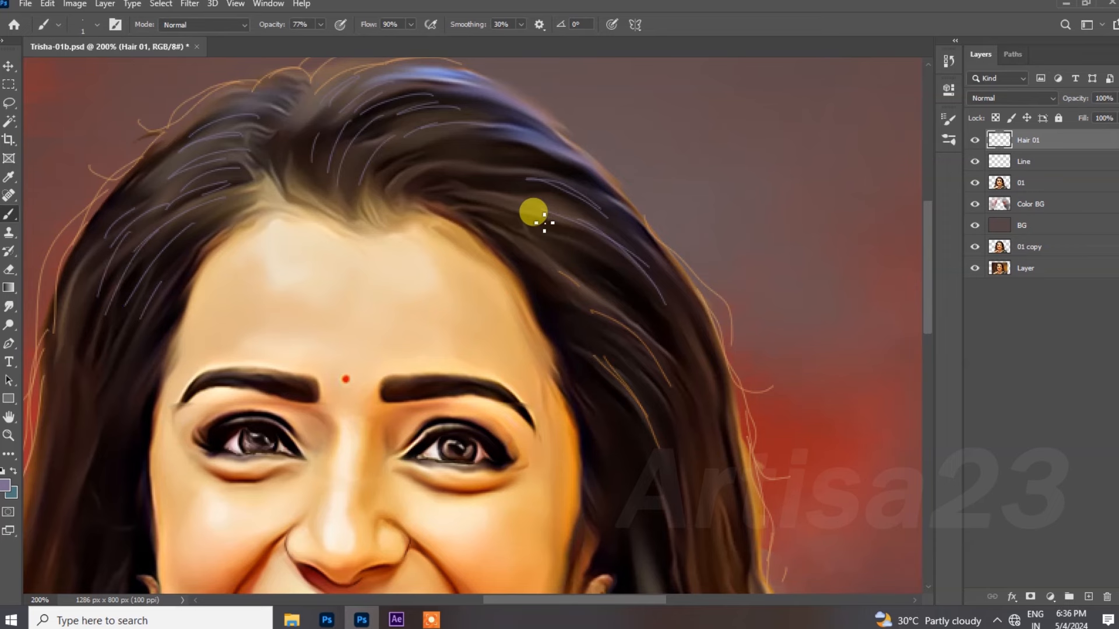
# Paint long muted-purple strands down the lengths of hair on both sides of the face.
pyautogui.hotkey('ctrl', '-')
pyautogui.moveTo(287, 341); pyautogui.dragTo(269, 412)
pyautogui.moveTo(265, 436); pyautogui.dragTo(251, 485)
pyautogui.moveTo(281, 486); pyautogui.dragTo(272, 535)
pyautogui.moveTo(531, 324); pyautogui.dragTo(573, 359)
pyautogui.moveTo(527, 287)
pyautogui.mouseDown()
pyautogui.moveTo(565, 318)
pyautogui.moveTo(580, 371)
pyautogui.mouseUp()
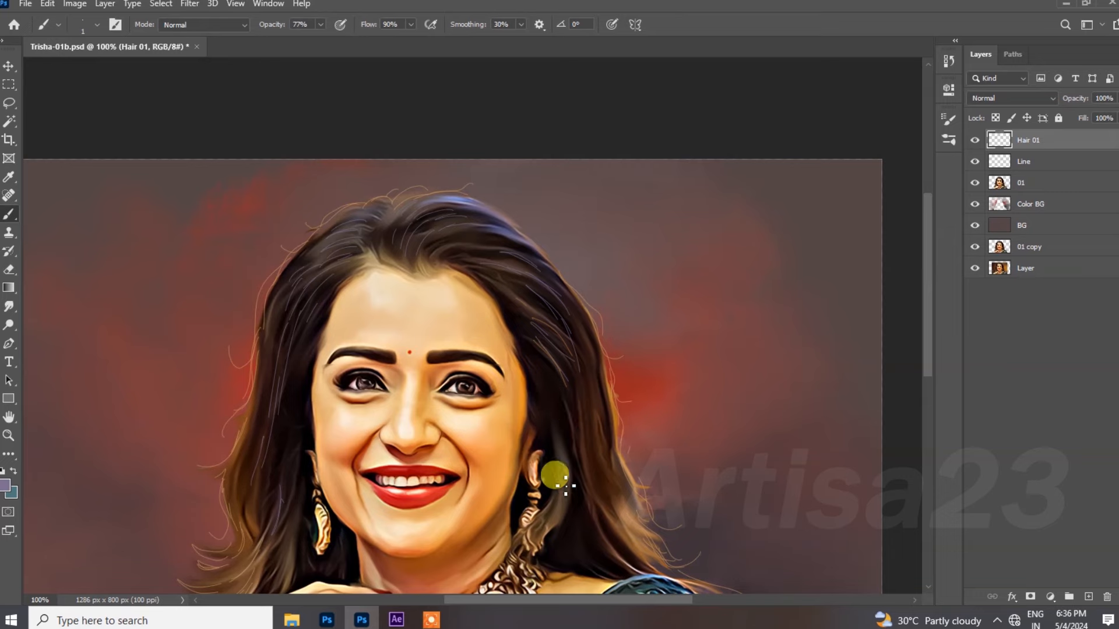
pyautogui.scroll(-5, 568, 362)
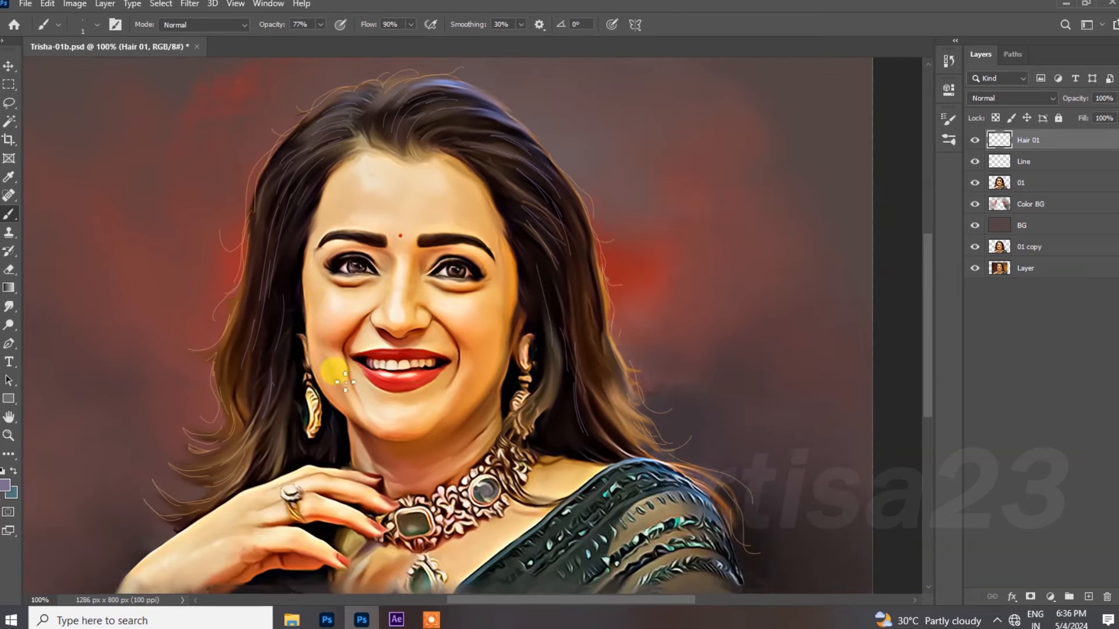
# Paint fine muted-purple, cream and orange hairs over both eyebrows, and save the document.
pyautogui.scroll(5, 385, 274)
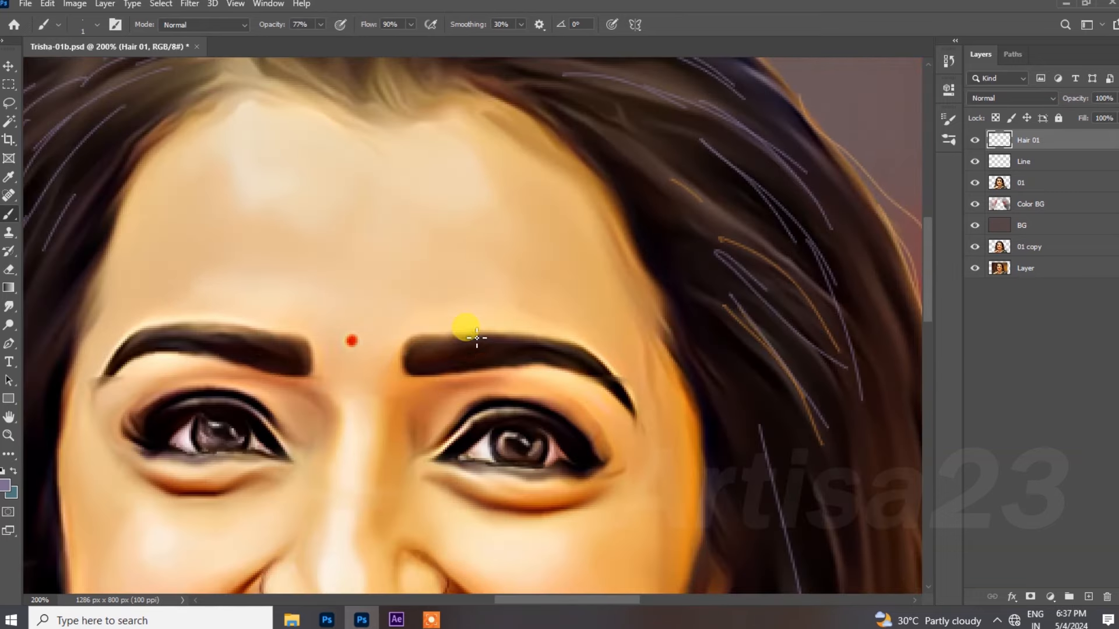
pyautogui.moveTo(477, 338)
pyautogui.mouseDown()
pyautogui.moveTo(502, 358)
pyautogui.moveTo(434, 360)
pyautogui.moveTo(553, 359)
pyautogui.mouseUp()
pyautogui.moveTo(241, 336)
pyautogui.mouseDown()
pyautogui.moveTo(306, 372)
pyautogui.moveTo(187, 344)
pyautogui.mouseUp()
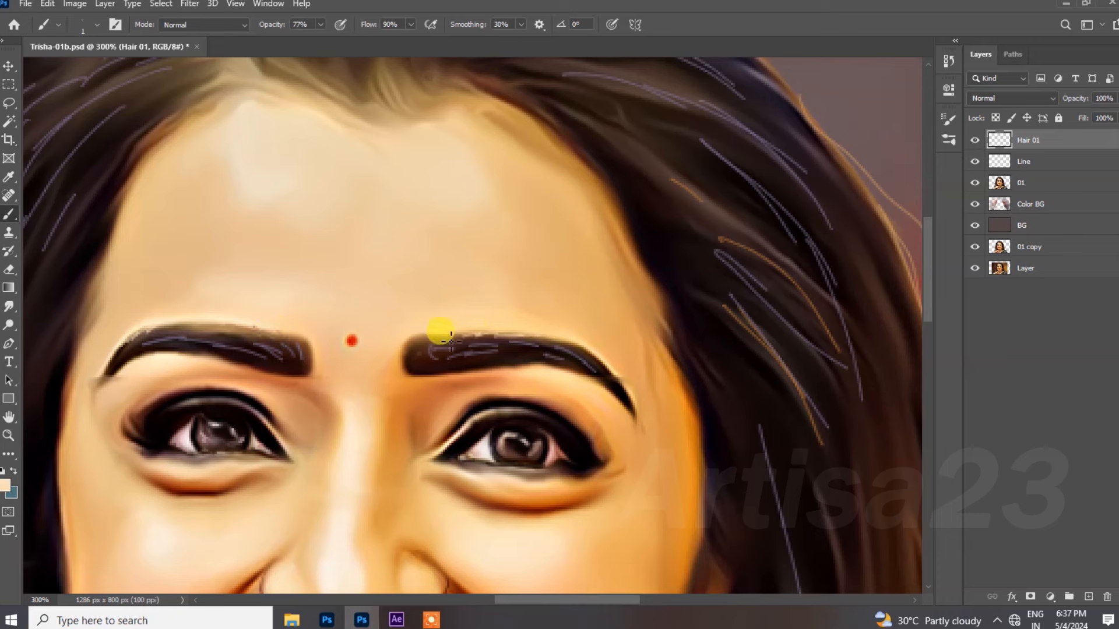
pyautogui.keyDown('alt'); pyautogui.click(563, 369); pyautogui.keyUp('alt')
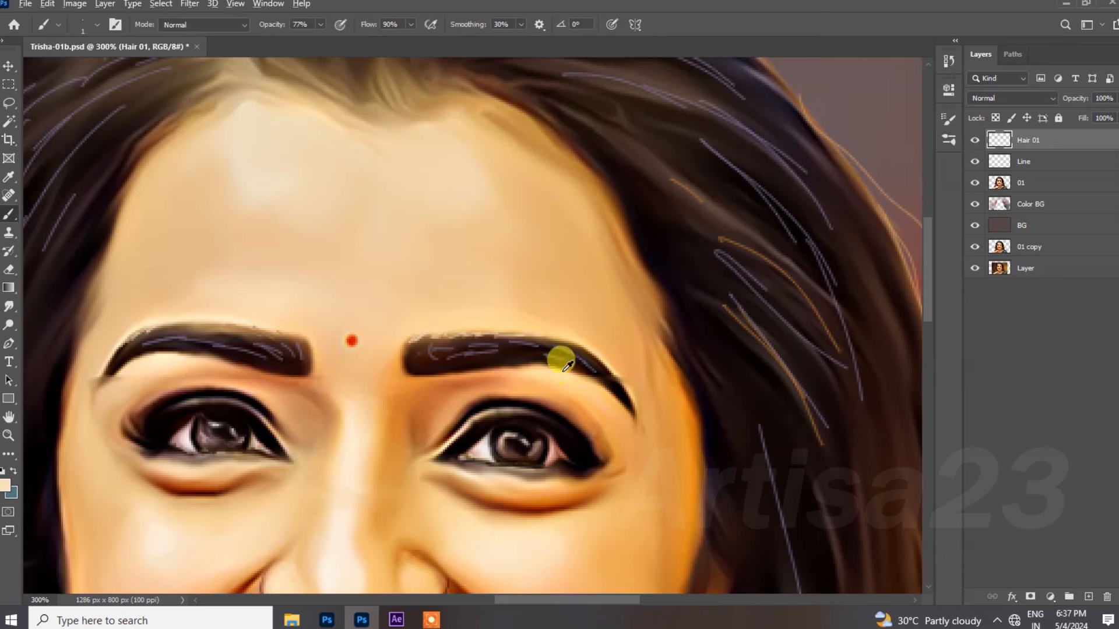
pyautogui.moveTo(583, 373); pyautogui.dragTo(461, 368)
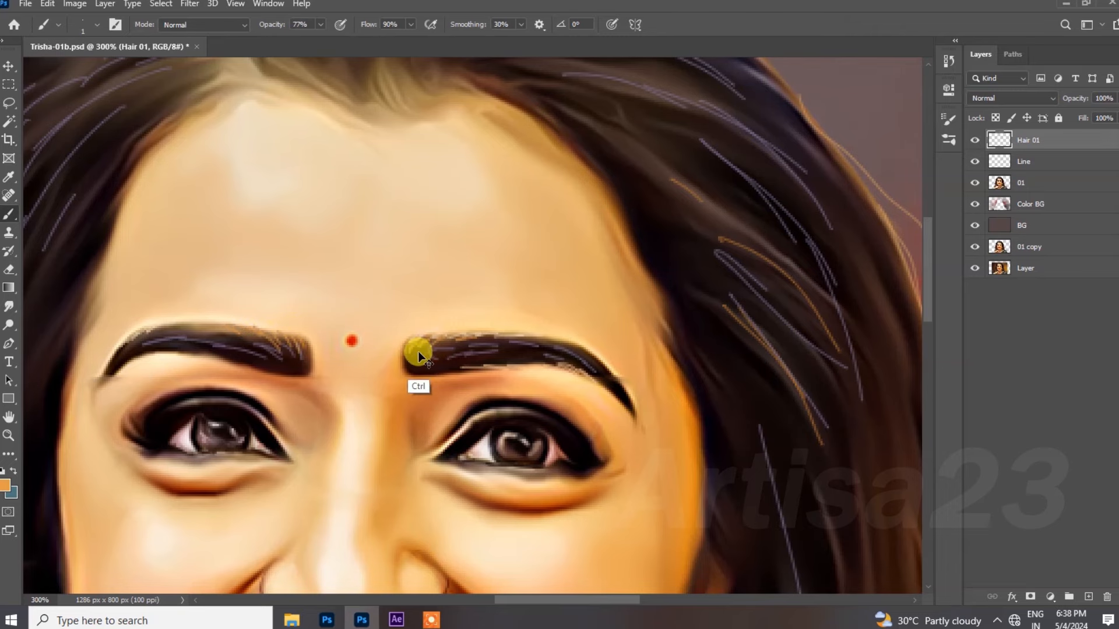
pyautogui.hotkey('ctrl', '-')
pyautogui.hotkey('ctrl', '-')
pyautogui.hotkey('ctrl', '+')
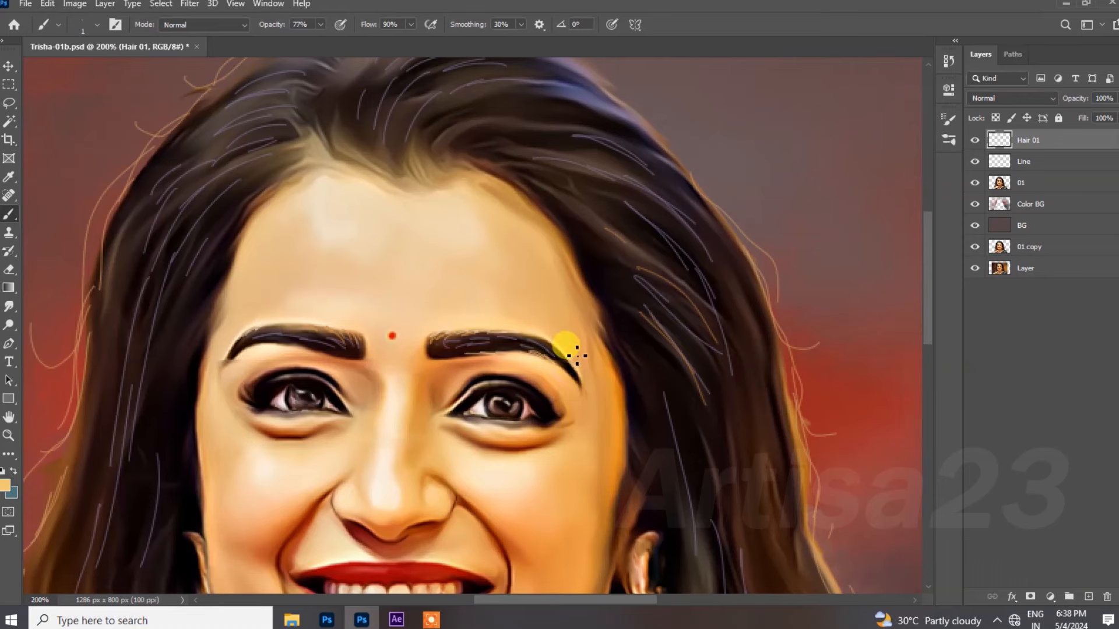
pyautogui.hotkey('ctrl', '-')
pyautogui.hotkey('ctrl', 's')
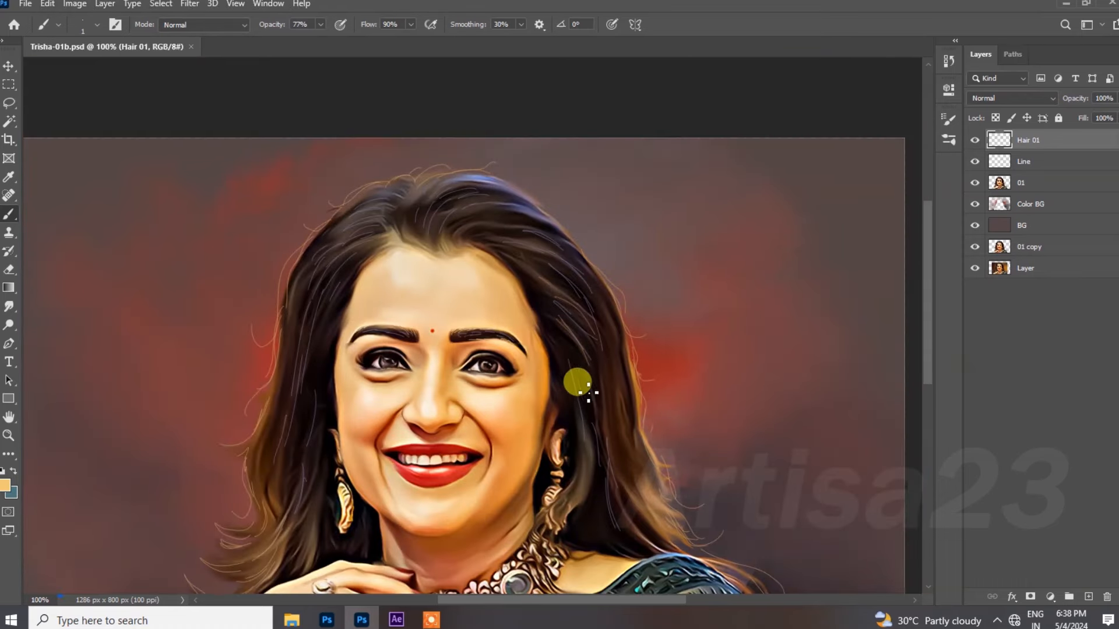
# Add a new layer named "Fyrr 01" above the Hair 01 layer.
pyautogui.click(1087, 595)
pyautogui.doubleClick(1031, 146)
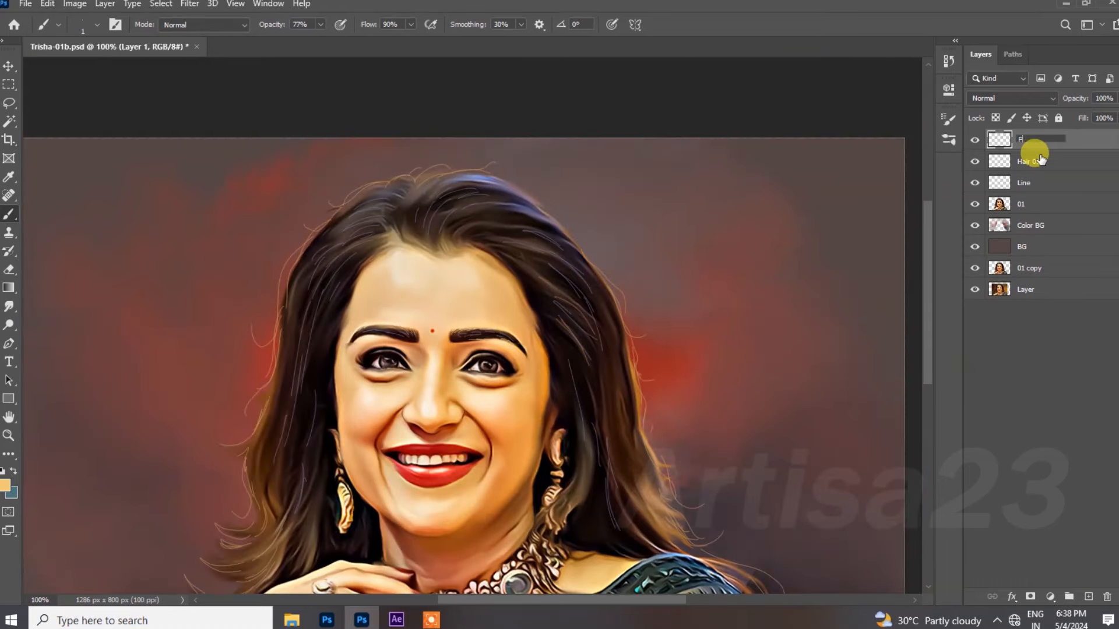
pyautogui.press('Return')
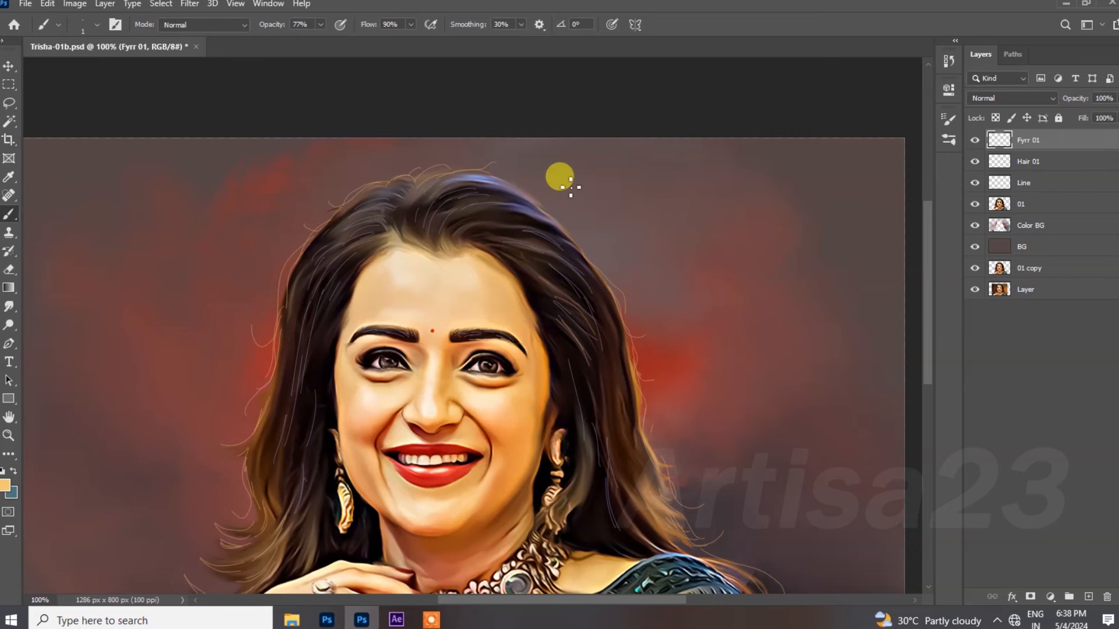
# Sample near-black tones from the eyeliner and paint fine upper and lower eyelashes on both eyes.
pyautogui.hotkey('ctrl', '+')
pyautogui.hotkey('ctrl', '+')
pyautogui.keyDown('alt'); pyautogui.click(733, 451); pyautogui.keyUp('alt')
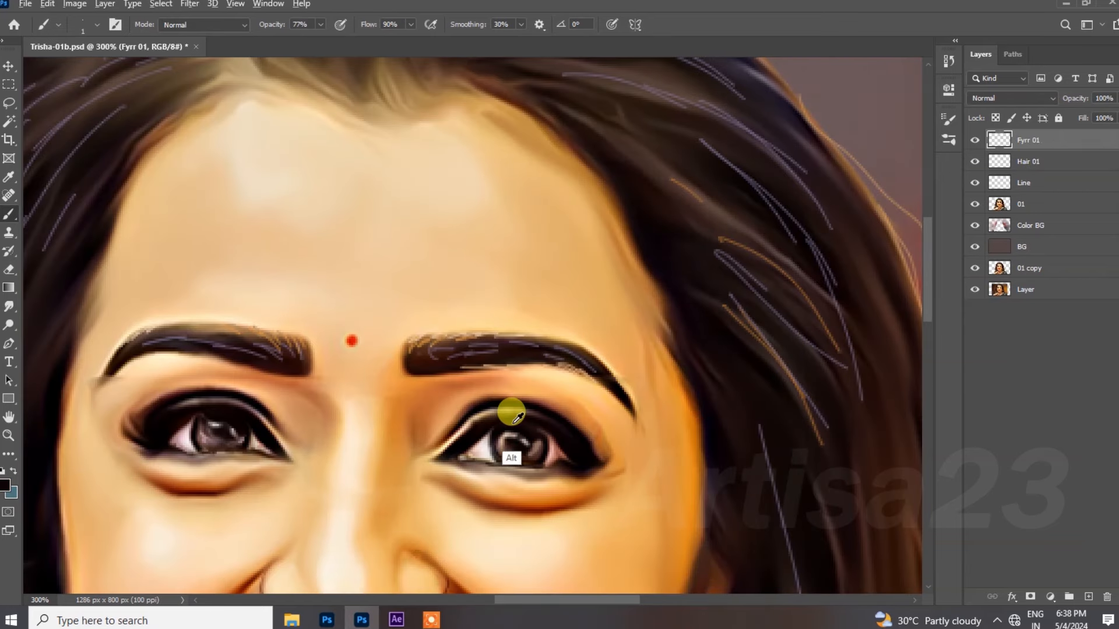
pyautogui.moveTo(567, 426)
pyautogui.mouseDown()
pyautogui.moveTo(590, 430)
pyautogui.moveTo(606, 457)
pyautogui.mouseUp()
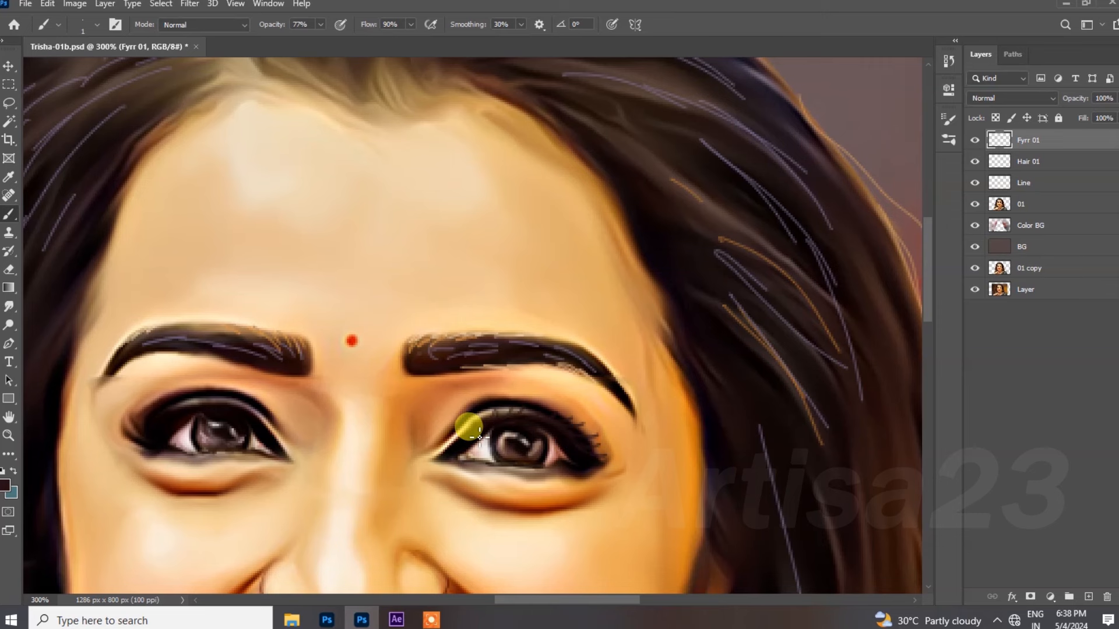
pyautogui.moveTo(157, 440)
pyautogui.mouseDown()
pyautogui.moveTo(121, 447)
pyautogui.moveTo(132, 446)
pyautogui.mouseUp()
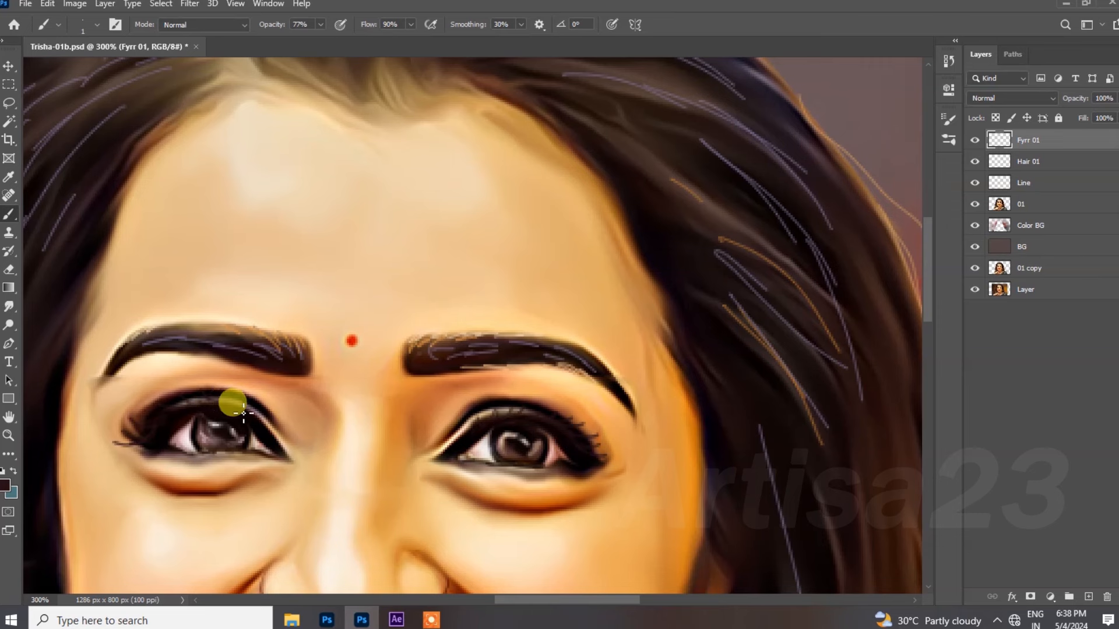
pyautogui.hotkey('ctrl', '+')
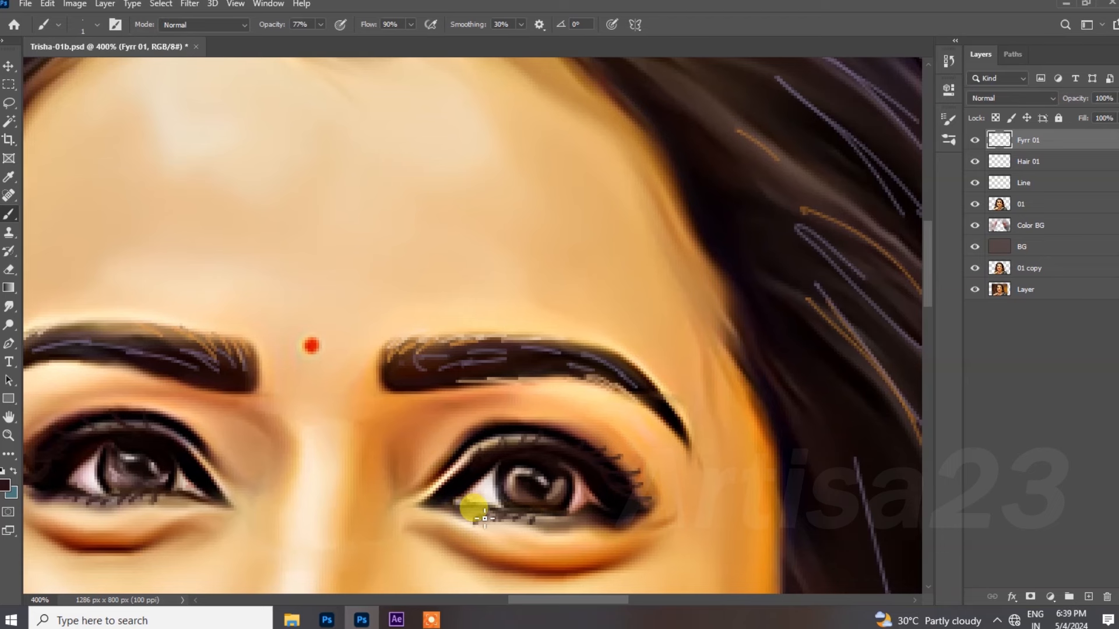
pyautogui.keyDown('alt'); pyautogui.click(614, 499); pyautogui.keyUp('alt')
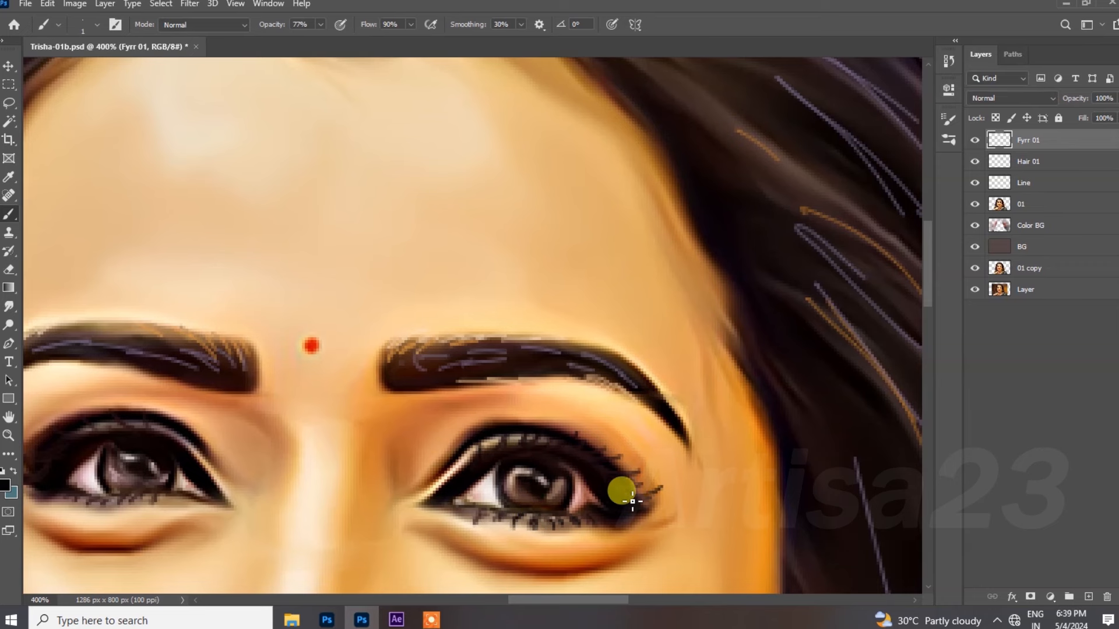
pyautogui.moveTo(130, 383); pyautogui.dragTo(283, 367)
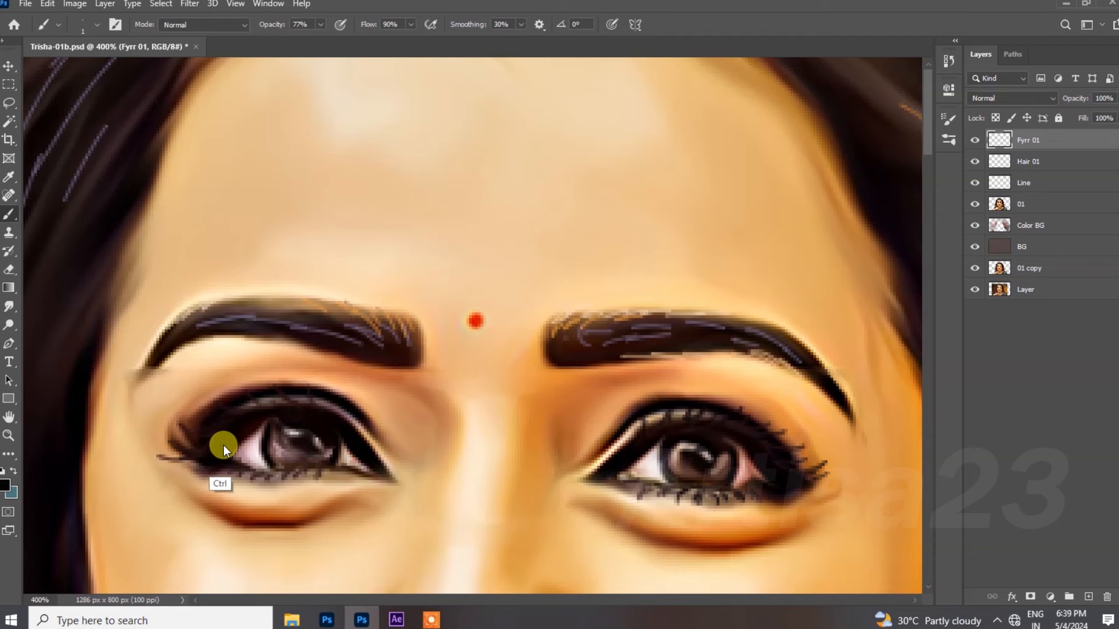
# Save the document, and also save it as Trisha-01a.psd and as Trisha-01.psd.
pyautogui.hotkey('ctrl', 's')
pyautogui.hotkey('ctrl', 'shift', 's')
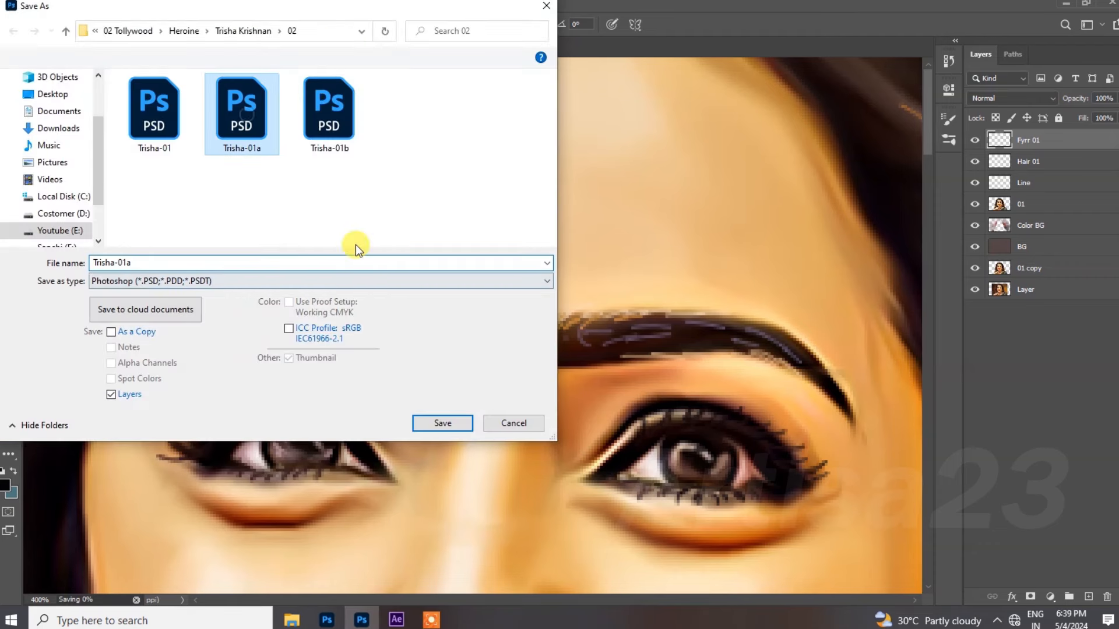
pyautogui.click(443, 423)
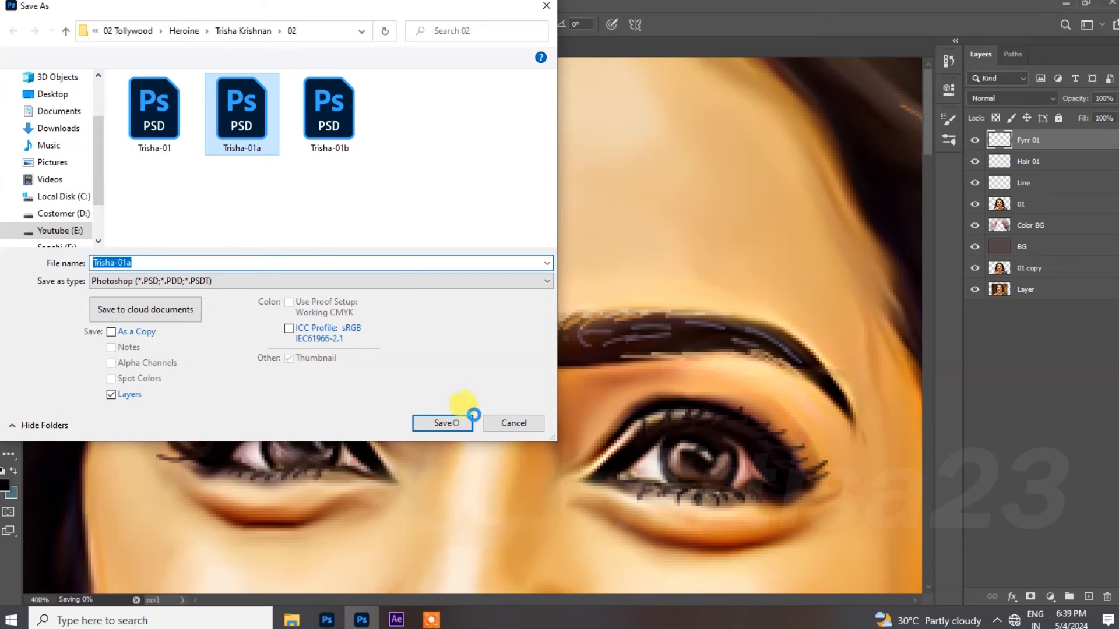
pyautogui.click(594, 316)
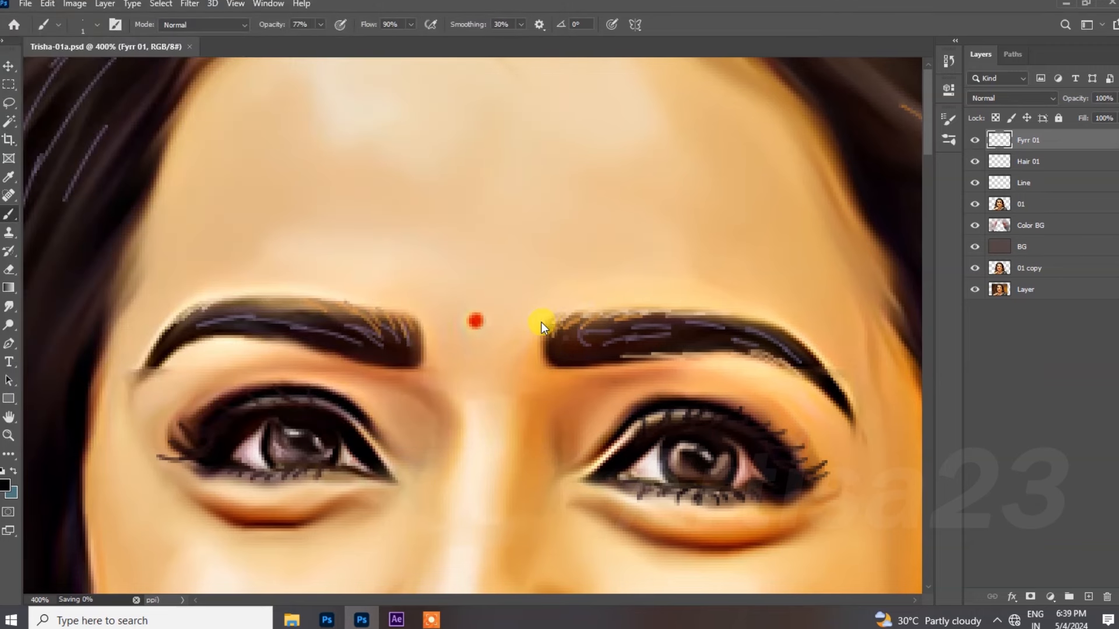
pyautogui.hotkey('ctrl', 'shift', 's')
pyautogui.click(452, 421)
pyautogui.click(596, 305)
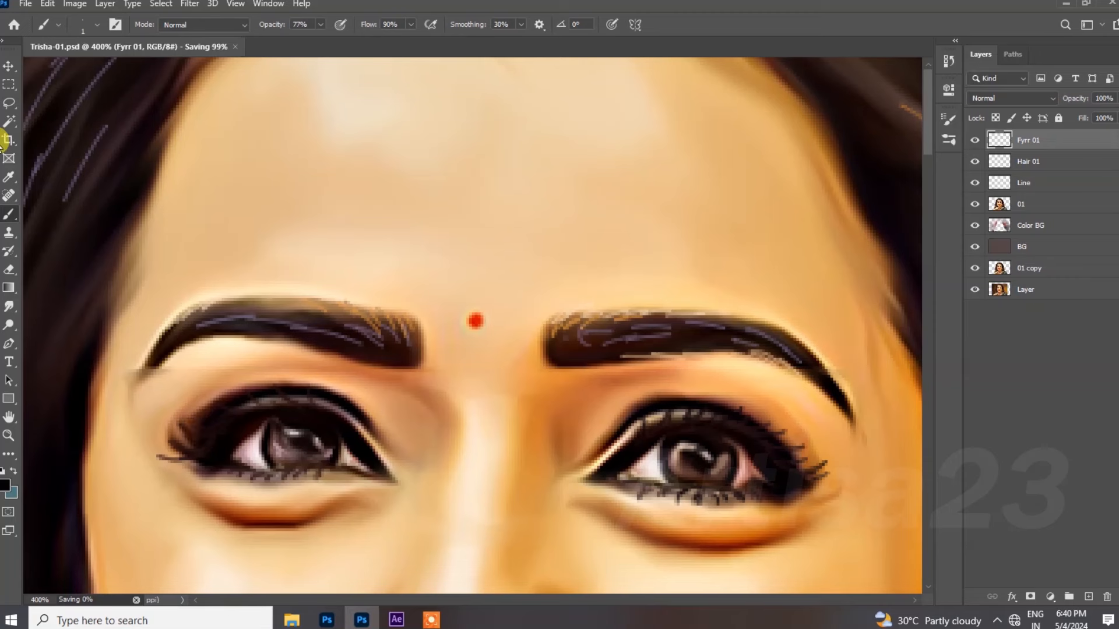
pyautogui.click(8, 66)
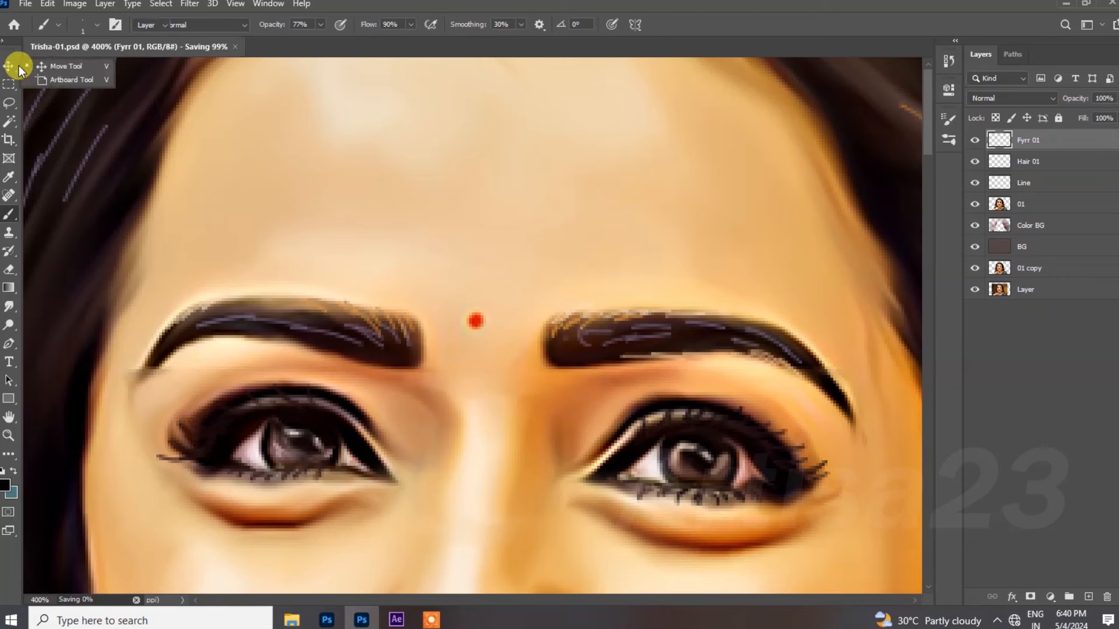
pyautogui.click(20, 215)
pyautogui.click(64, 213)
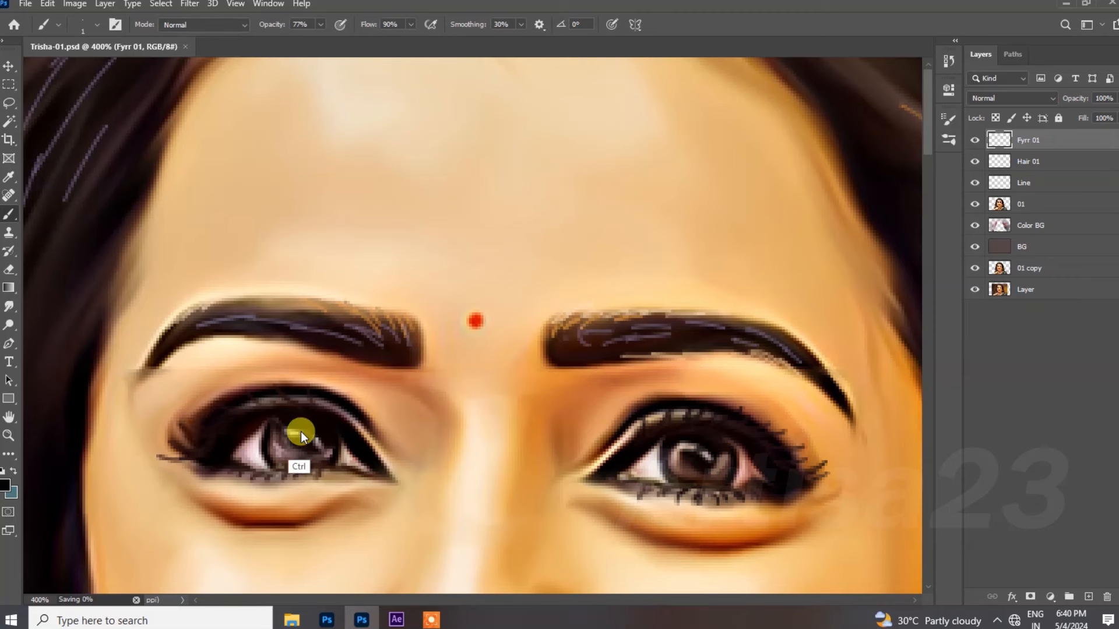
pyautogui.hotkey('ctrl', '-')
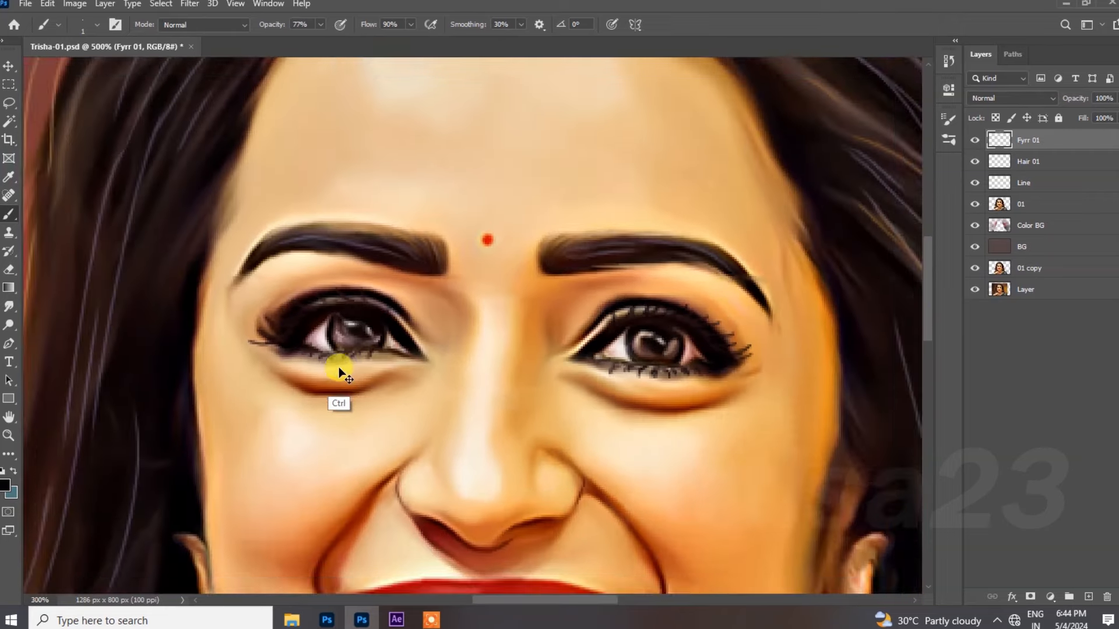
pyautogui.hotkey('ctrl', '-')
pyautogui.hotkey('ctrl', '-')
pyautogui.moveTo(512, 395); pyautogui.dragTo(408, 277)
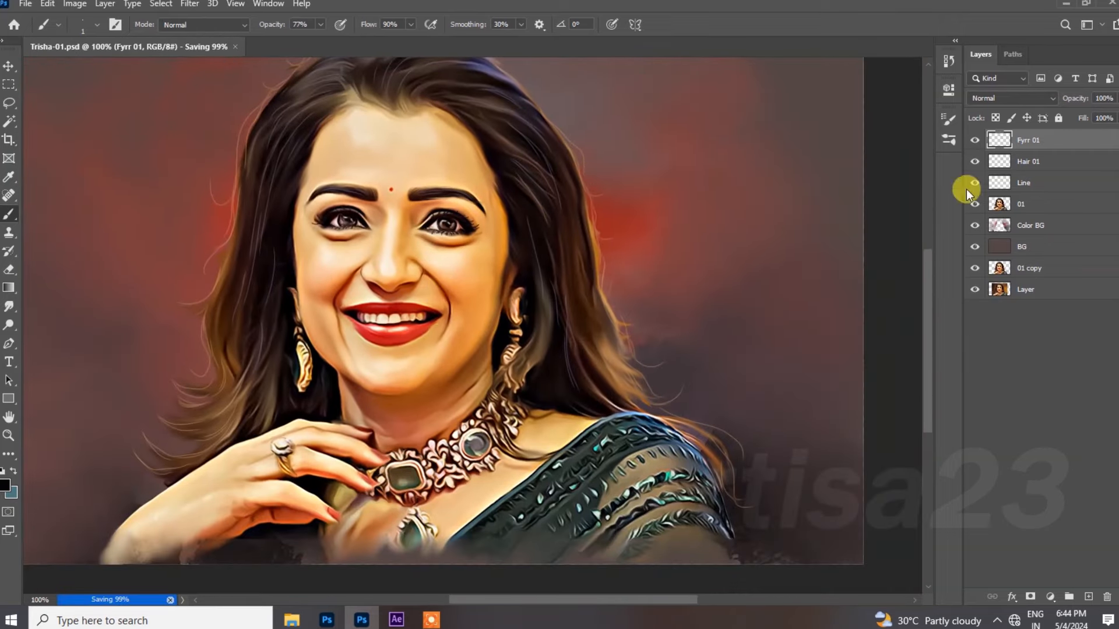
# Add a new top layer named "Color 01" and load the outline of layer 01 as a selection.
pyautogui.click(1088, 596)
pyautogui.doubleClick(1031, 139)
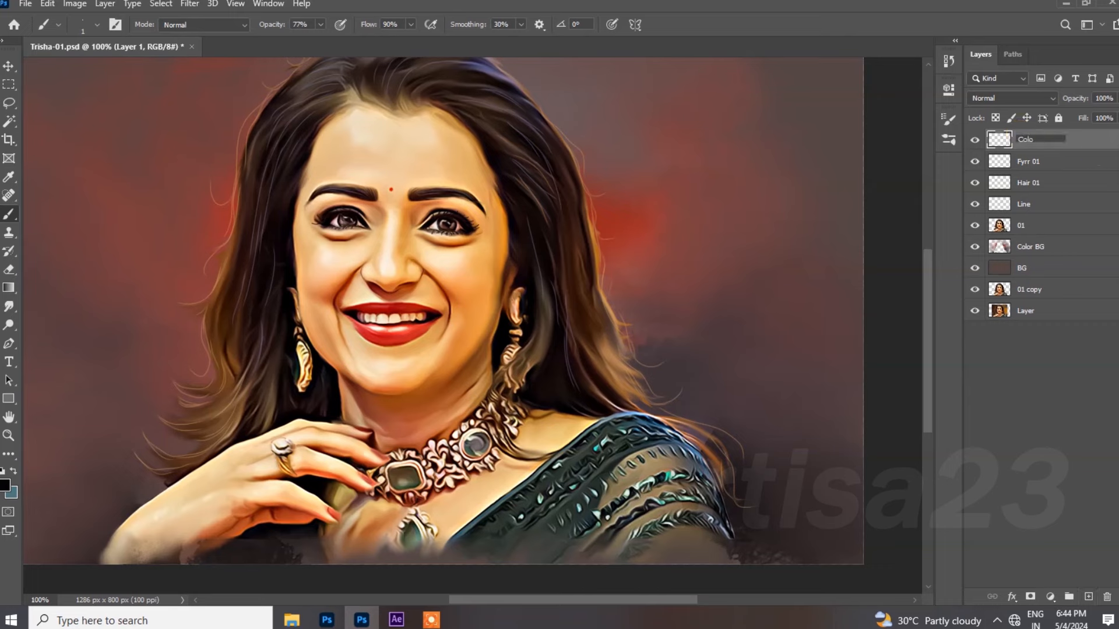
pyautogui.write('Color 01')
pyautogui.keyDown('ctrl'); pyautogui.click(999, 226); pyautogui.keyUp('ctrl')
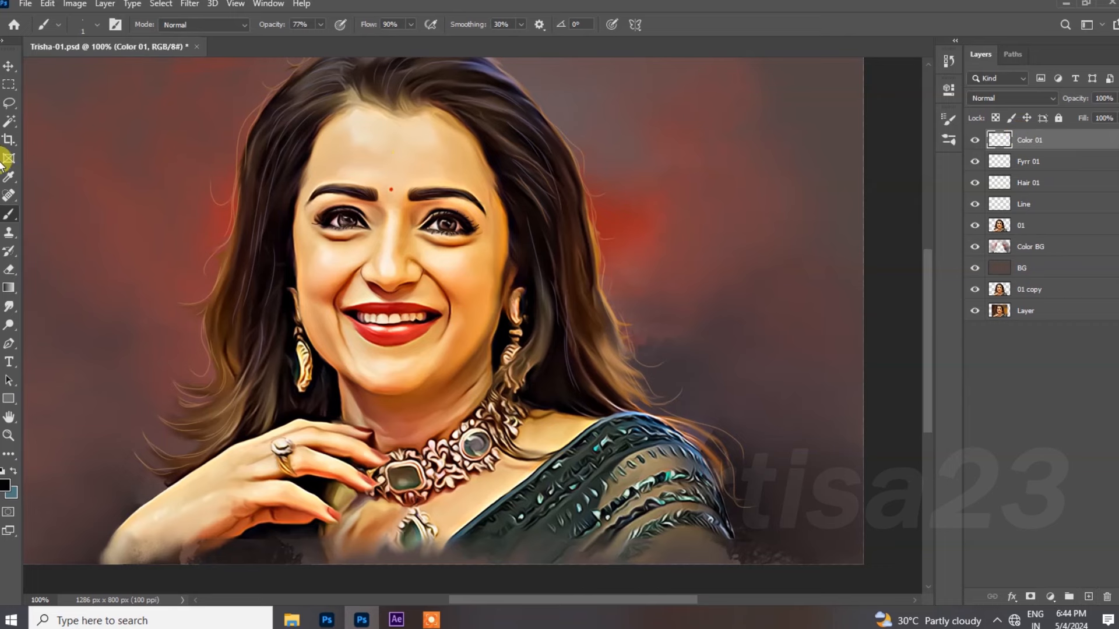
# Lower the brush opacity to 18% and set the Color 01 layer's blend mode to Color.
pyautogui.click(116, 25)
pyautogui.click(757, 113)
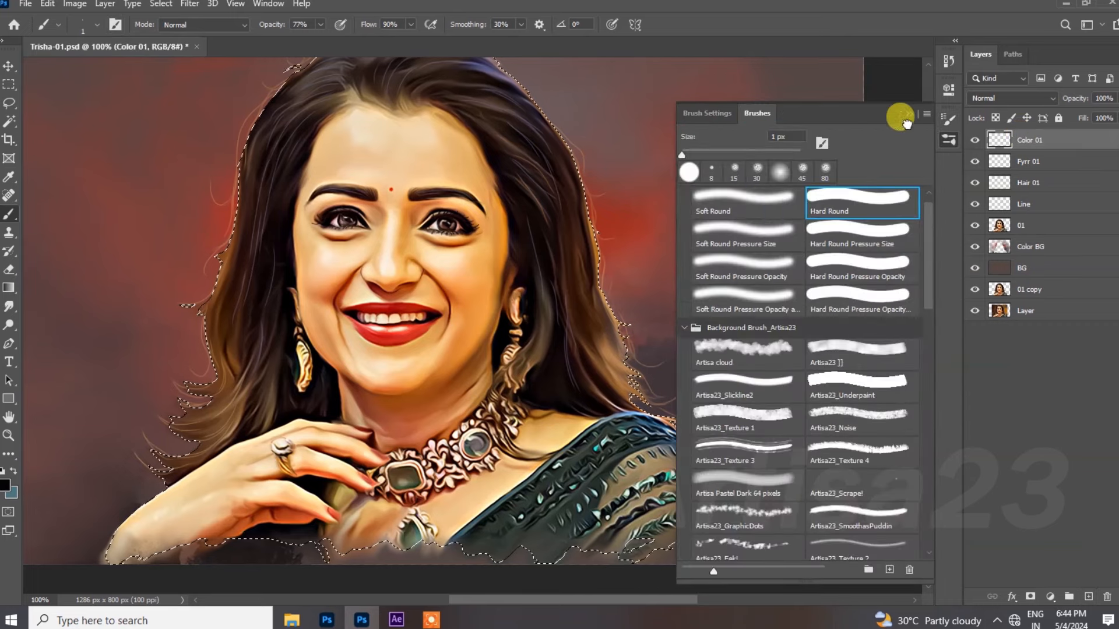
pyautogui.click(908, 114)
pyautogui.moveTo(288, 37); pyautogui.dragTo(285, 36)
pyautogui.click(1004, 98)
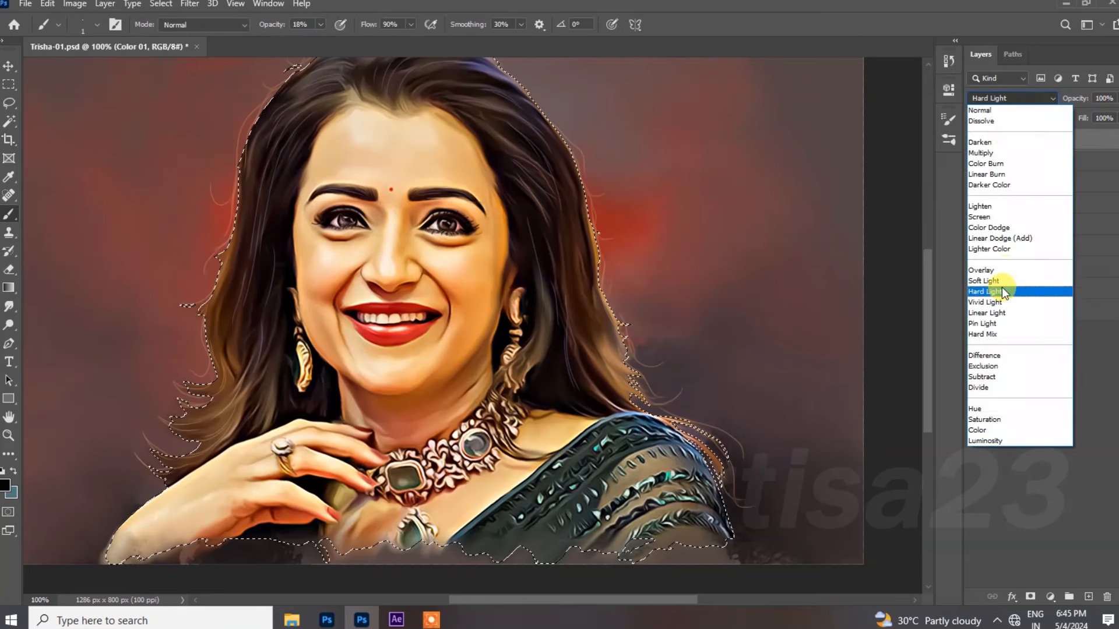
pyautogui.click(989, 430)
# Choose a dark red foreground colour and tint the cheeks, chin, forehead and nose with a soft brush of size 50.
pyautogui.click(5, 485)
pyautogui.moveTo(831, 375); pyautogui.dragTo(832, 358)
pyautogui.click(794, 421)
pyautogui.click(952, 355)
pyautogui.press(']')
pyautogui.press(']')
pyautogui.press(']')
pyautogui.press(']')
pyautogui.press(']')
pyautogui.press(']')
pyautogui.press(']')
pyautogui.press(']')
pyautogui.press(']')
pyautogui.press(']')
pyautogui.press(']')
pyautogui.press(']')
pyautogui.press(']')
pyautogui.press(']')
pyautogui.press(']')
pyautogui.press(']')
pyautogui.press(']')
pyautogui.press(']')
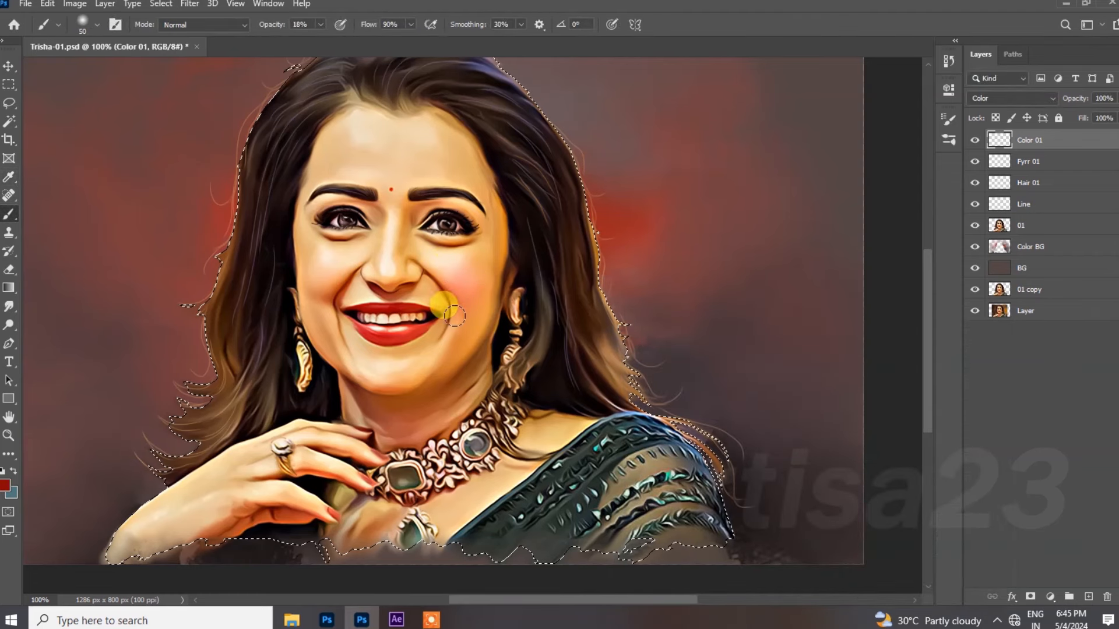
pyautogui.moveTo(307, 268)
pyautogui.mouseDown()
pyautogui.moveTo(312, 306)
pyautogui.moveTo(404, 366)
pyautogui.mouseUp()
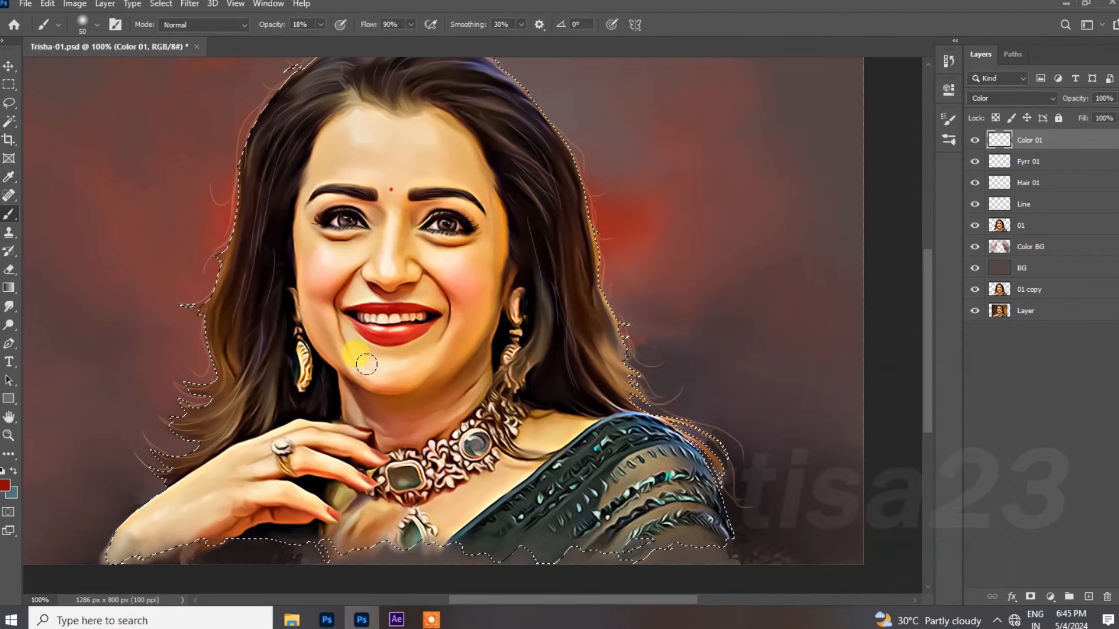
pyautogui.moveTo(462, 285); pyautogui.dragTo(440, 263)
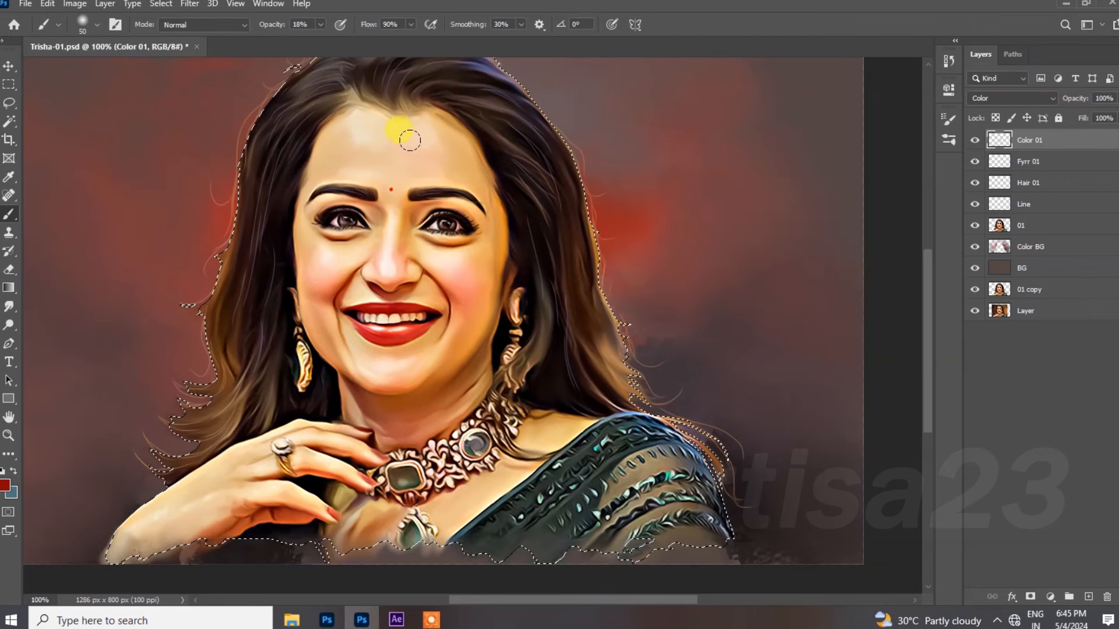
pyautogui.moveTo(436, 168); pyautogui.dragTo(408, 239)
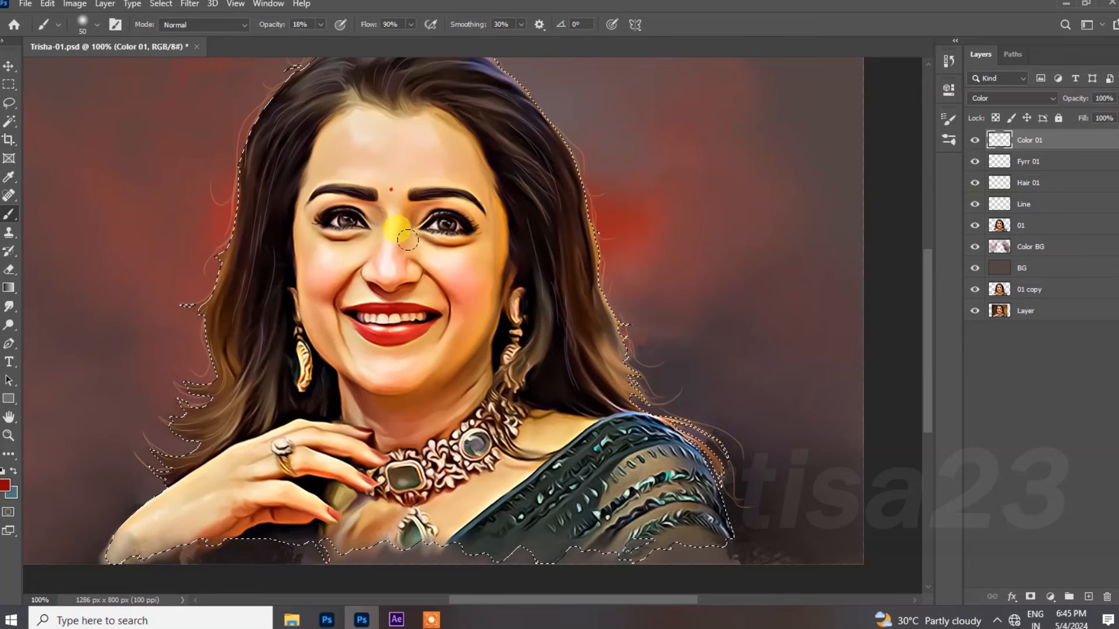
# Raise the brush opacity to 39% and strengthen the red tint on the nose, cheeks, chin, forehead, neck and hand.
pyautogui.click(321, 24)
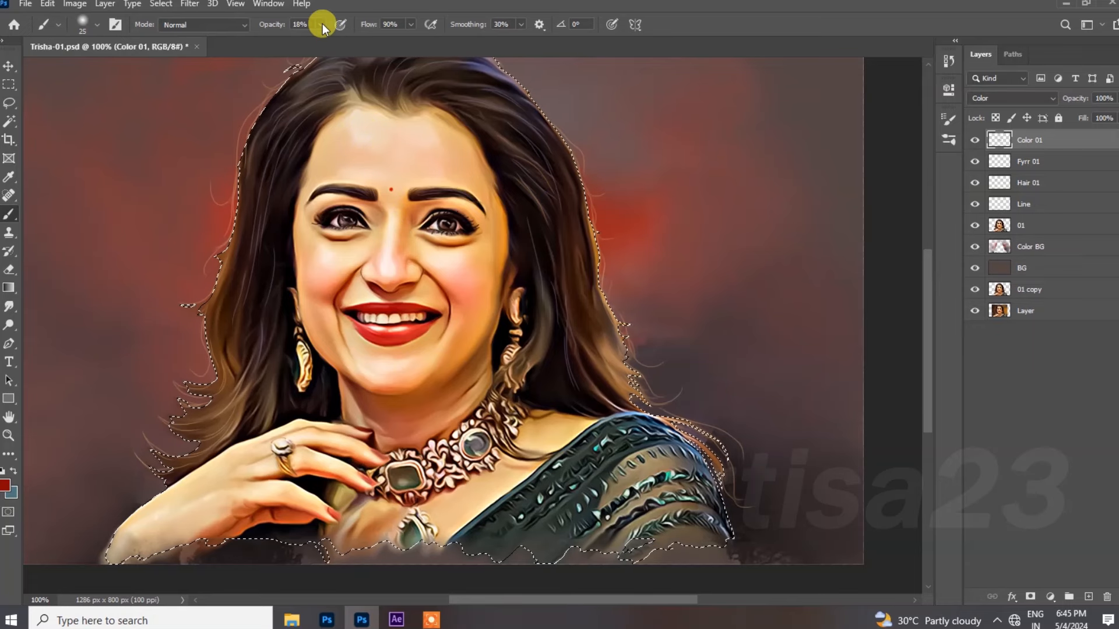
pyautogui.click(396, 278)
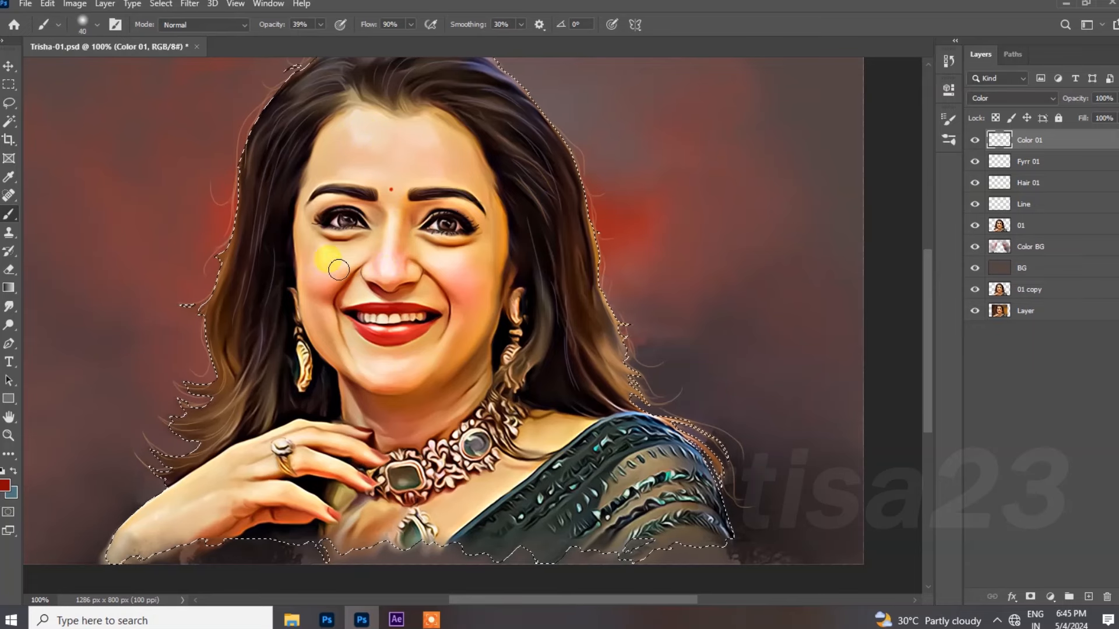
pyautogui.moveTo(311, 265)
pyautogui.mouseDown()
pyautogui.moveTo(324, 314)
pyautogui.moveTo(422, 368)
pyautogui.moveTo(382, 381)
pyautogui.mouseUp()
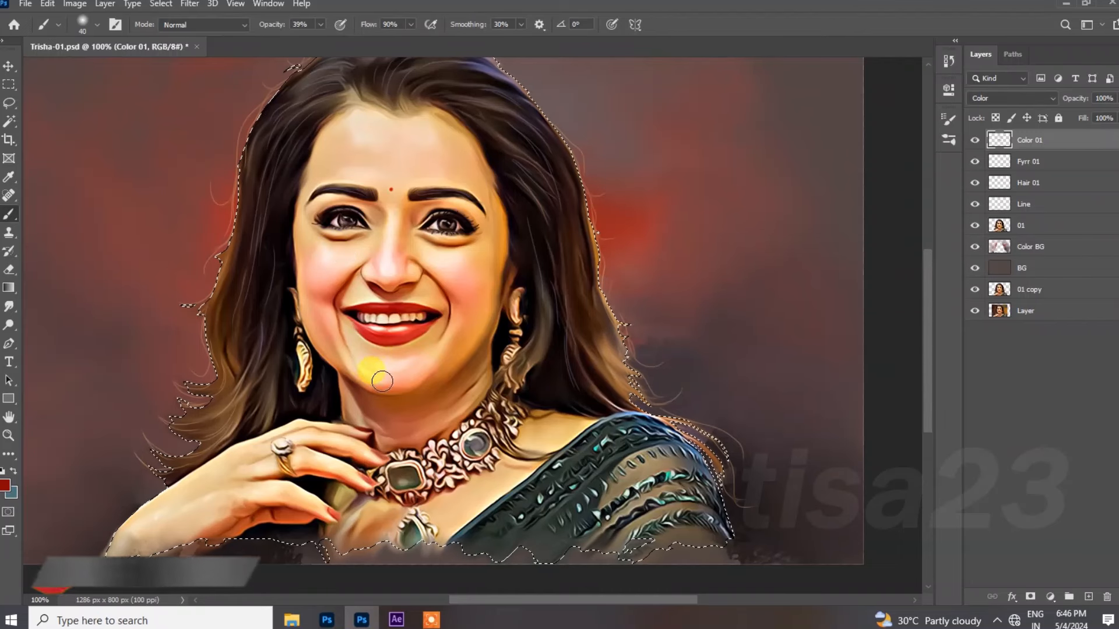
pyautogui.moveTo(452, 350)
pyautogui.mouseDown()
pyautogui.moveTo(405, 251)
pyautogui.moveTo(408, 259)
pyautogui.moveTo(356, 229)
pyautogui.moveTo(375, 208)
pyautogui.mouseUp()
pyautogui.moveTo(473, 186)
pyautogui.mouseDown()
pyautogui.moveTo(482, 270)
pyautogui.moveTo(469, 158)
pyautogui.mouseUp()
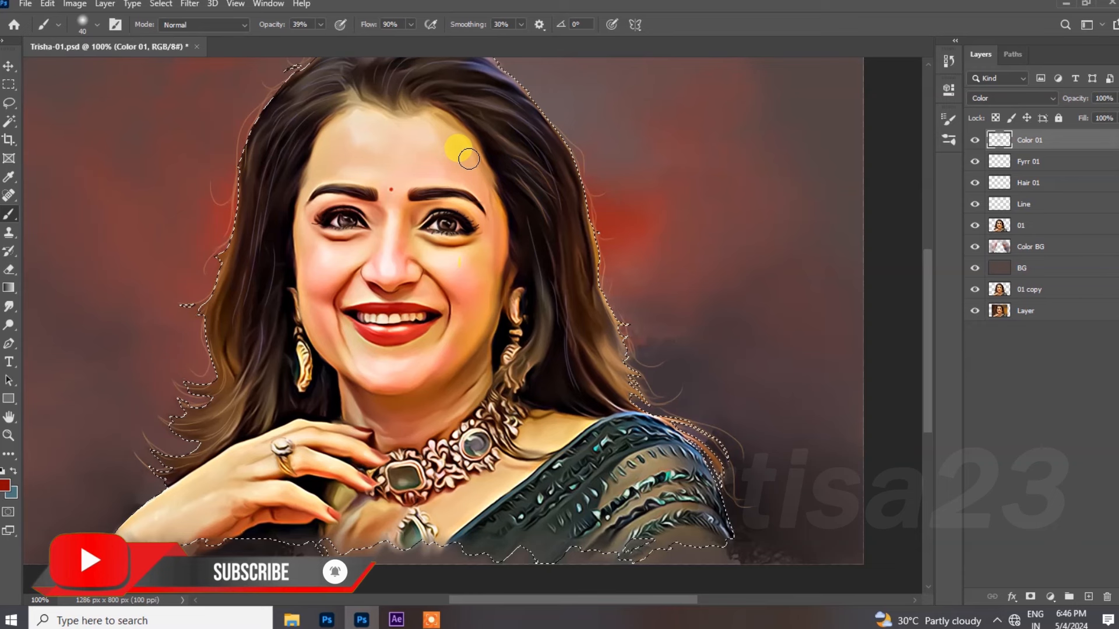
pyautogui.moveTo(421, 127)
pyautogui.mouseDown()
pyautogui.moveTo(486, 364)
pyautogui.moveTo(461, 359)
pyautogui.moveTo(537, 420)
pyautogui.moveTo(500, 475)
pyautogui.moveTo(351, 514)
pyautogui.mouseUp()
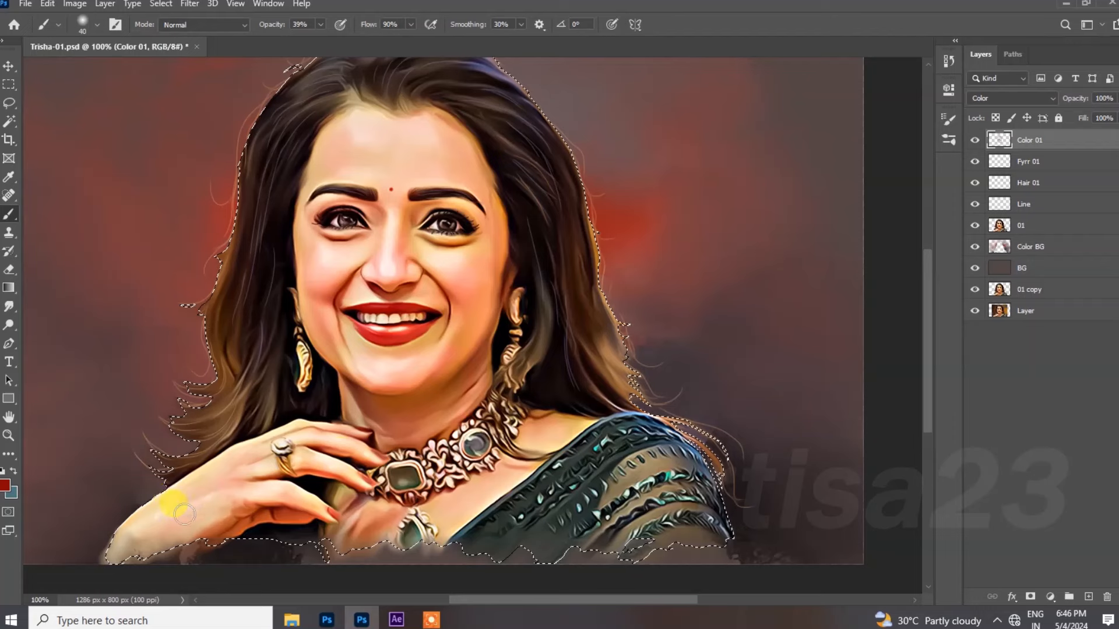
# Blend the red tint into the face and neck with the Smudge tool at size 80, and clear the selection.
pyautogui.click(9, 306)
pyautogui.click(64, 328)
pyautogui.press(']')
pyautogui.press(']')
pyautogui.press(']')
pyautogui.press(']')
pyautogui.press(']')
pyautogui.press(']')
pyautogui.press(']')
pyautogui.press(']')
pyautogui.press(']')
pyautogui.moveTo(372, 111)
pyautogui.mouseDown()
pyautogui.moveTo(347, 117)
pyautogui.moveTo(467, 176)
pyautogui.moveTo(434, 247)
pyautogui.moveTo(449, 210)
pyautogui.moveTo(304, 322)
pyautogui.moveTo(447, 324)
pyautogui.mouseUp()
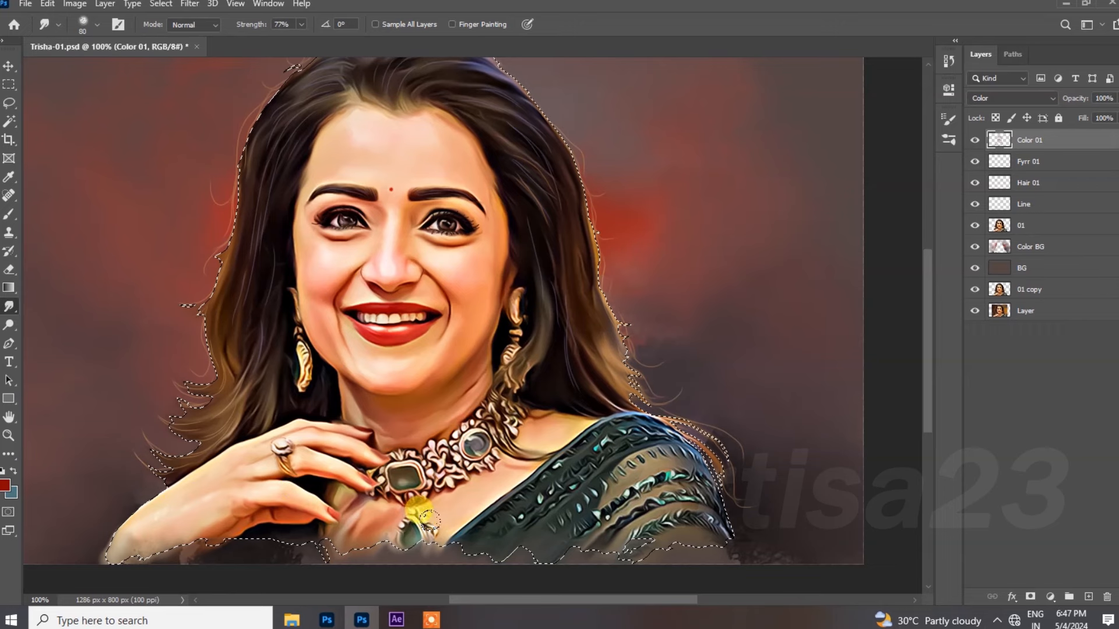
pyautogui.hotkey('ctrl', 'd')
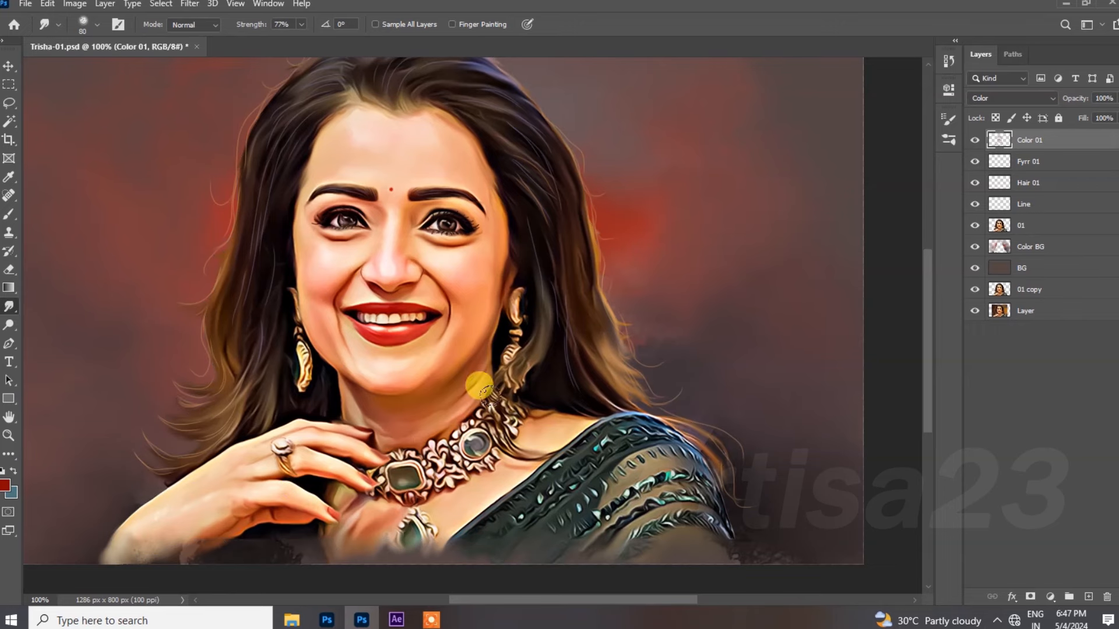
# Save the document as Trisha-01a.psd.
pyautogui.hotkey('ctrl', '-')
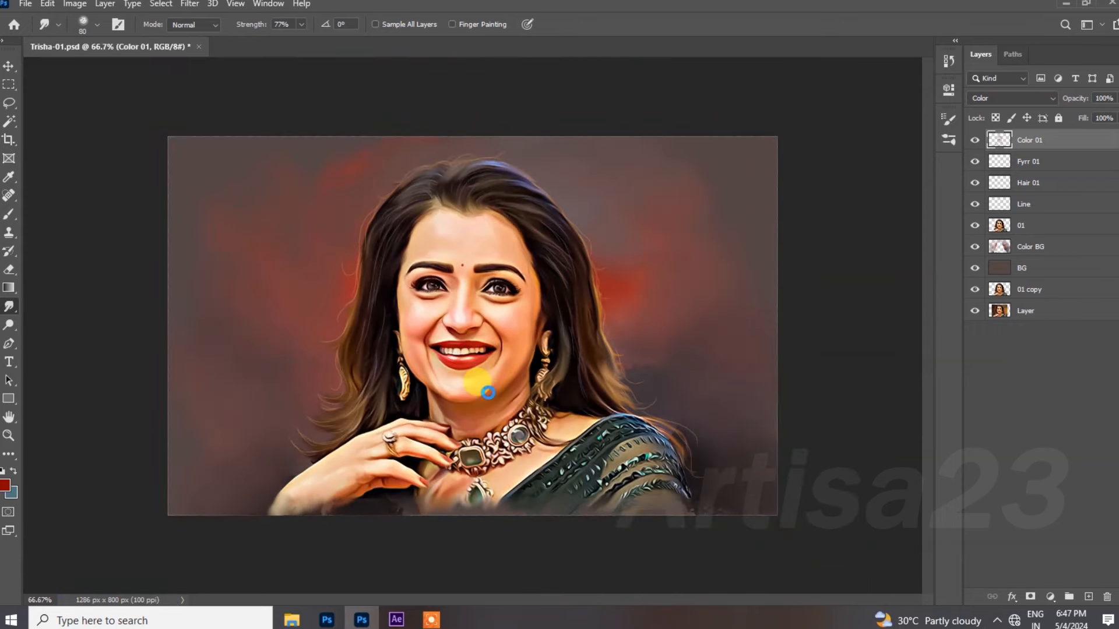
pyautogui.hotkey('ctrl', 'shift', 's')
pyautogui.click(246, 111)
pyautogui.click(442, 423)
pyautogui.click(600, 307)
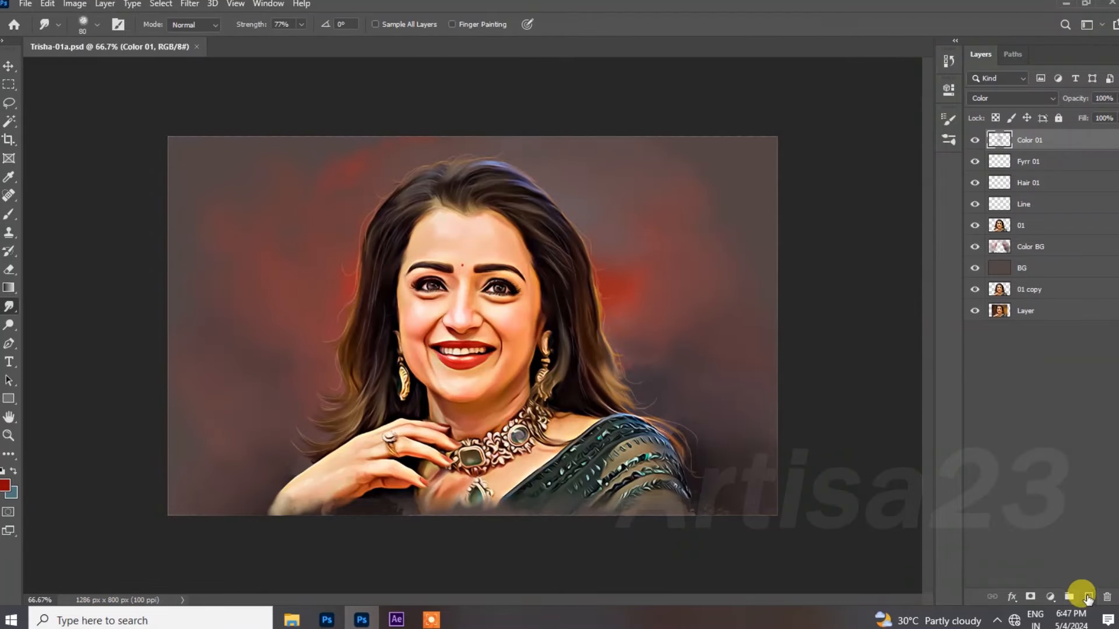
# Add a new top layer named "Color 02" and load the outline of layer 01 as a selection.
pyautogui.click(1088, 599)
pyautogui.doubleClick(1027, 140)
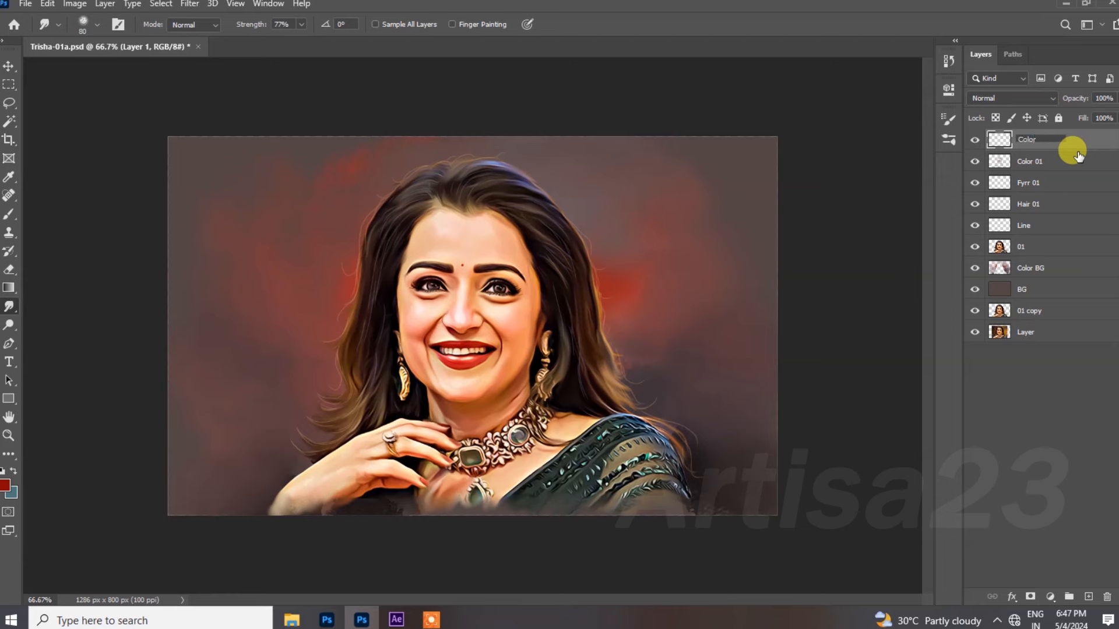
pyautogui.press('Return')
pyautogui.keyDown('ctrl'); pyautogui.click(997, 248); pyautogui.keyUp('ctrl')
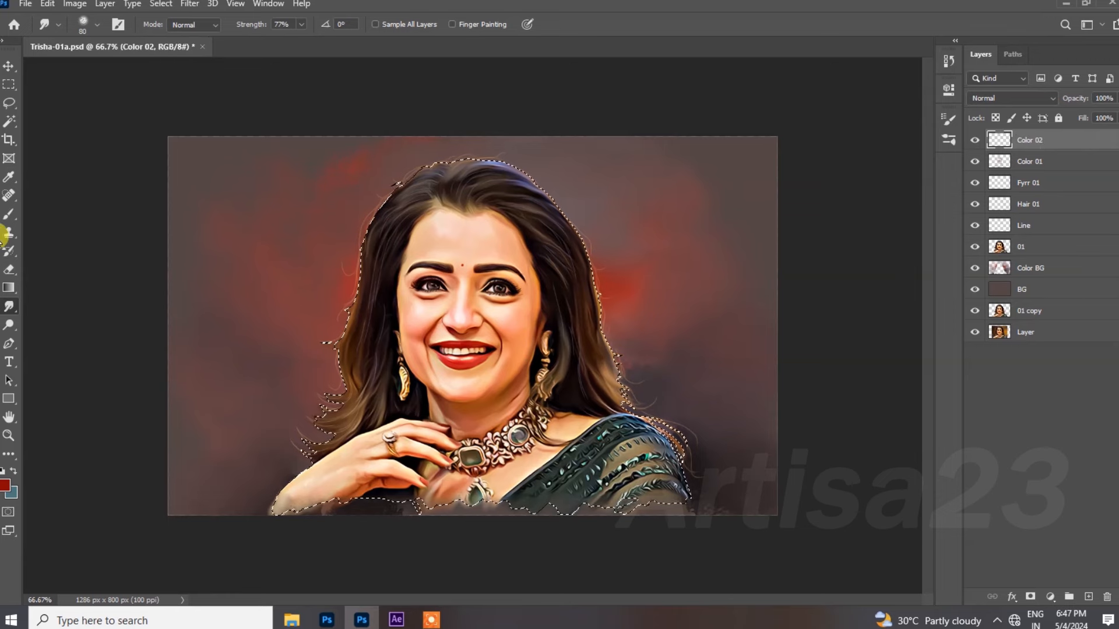
# Choose a steel-blue foreground colour for the brush and set the Color 02 layer's blend mode to Color.
pyautogui.click(8, 214)
pyautogui.click(5, 485)
pyautogui.click(835, 443)
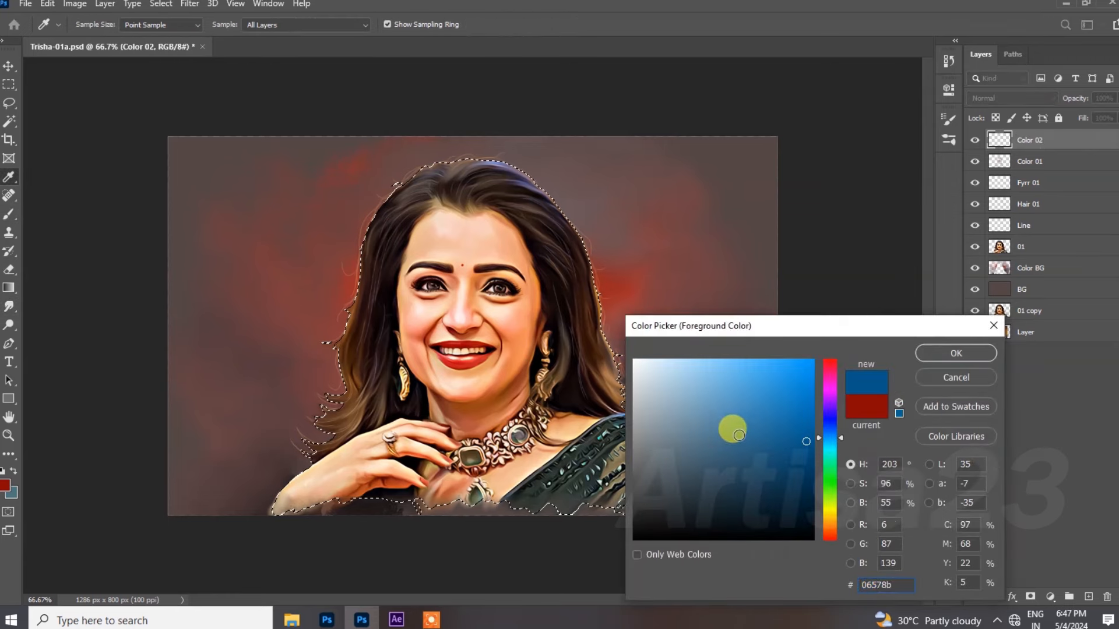
pyautogui.moveTo(737, 432); pyautogui.dragTo(789, 407)
pyautogui.click(933, 353)
pyautogui.press('b')
pyautogui.click(1025, 98)
pyautogui.click(982, 409)
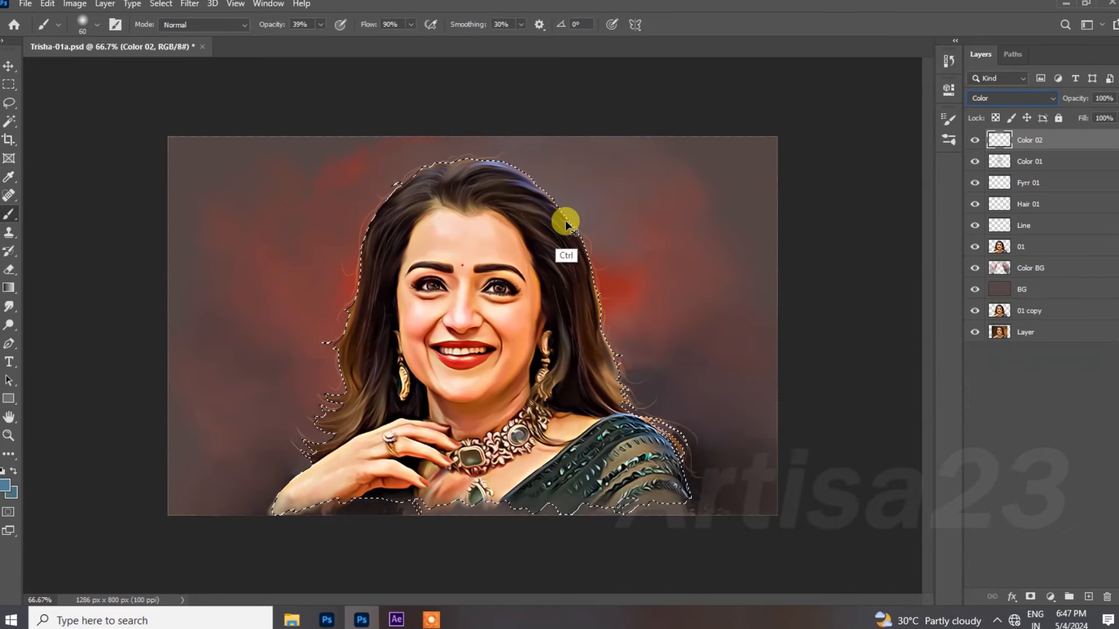
# Paint blue tints at the temple, then at 23% brush opacity on the forehead, nose and outer cheek.
pyautogui.hotkey('ctrl', '+')
pyautogui.press('[')
pyautogui.press('[')
pyautogui.press('[')
pyautogui.press('[')
pyautogui.press('[')
pyautogui.press('[')
pyautogui.press('[')
pyautogui.press('[')
pyautogui.moveTo(558, 244)
pyautogui.mouseDown()
pyautogui.moveTo(553, 229)
pyautogui.moveTo(560, 268)
pyautogui.mouseUp()
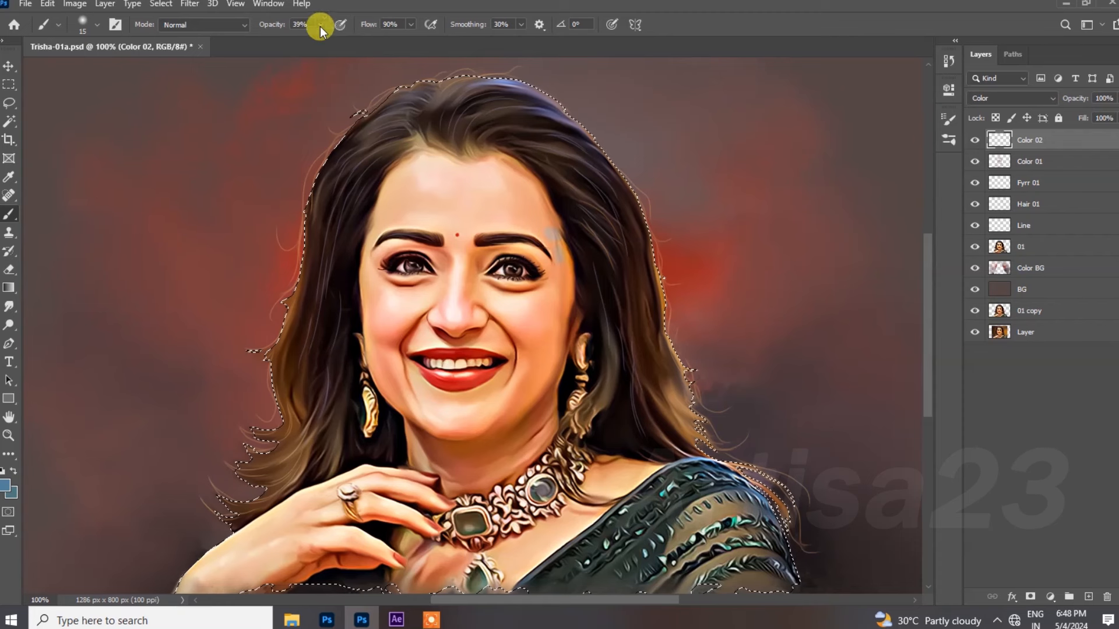
pyautogui.click(309, 40)
pyautogui.press('[')
pyautogui.moveTo(400, 193); pyautogui.dragTo(395, 222)
pyautogui.moveTo(449, 279); pyautogui.dragTo(449, 309)
pyautogui.moveTo(388, 362)
pyautogui.mouseDown()
pyautogui.moveTo(394, 376)
pyautogui.moveTo(379, 320)
pyautogui.mouseUp()
# Enlarge the brush and add blue tints around the mouth, under the eye, down to the neck and on the hand.
pyautogui.press(']')
pyautogui.moveTo(503, 389); pyautogui.dragTo(498, 335)
pyautogui.moveTo(489, 302)
pyautogui.mouseDown()
pyautogui.moveTo(480, 294)
pyautogui.moveTo(555, 298)
pyautogui.mouseUp()
pyautogui.press(']')
pyautogui.moveTo(525, 199)
pyautogui.mouseDown()
pyautogui.moveTo(502, 217)
pyautogui.moveTo(490, 418)
pyautogui.moveTo(600, 483)
pyautogui.moveTo(534, 568)
pyautogui.mouseUp()
pyautogui.moveTo(323, 525)
pyautogui.mouseDown()
pyautogui.moveTo(272, 561)
pyautogui.moveTo(332, 547)
pyautogui.mouseUp()
pyautogui.press('[')
# Blend the blue tints into the skin with the Smudge tool, clear the selection and save the document.
pyautogui.click(10, 307)
pyautogui.moveTo(491, 337)
pyautogui.mouseDown()
pyautogui.moveTo(505, 387)
pyautogui.moveTo(461, 392)
pyautogui.mouseUp()
pyautogui.press('[')
pyautogui.moveTo(381, 341)
pyautogui.mouseDown()
pyautogui.moveTo(455, 266)
pyautogui.moveTo(401, 178)
pyautogui.moveTo(509, 171)
pyautogui.moveTo(539, 222)
pyautogui.mouseUp()
pyautogui.press('[')
pyautogui.hotkey('ctrl', '-')
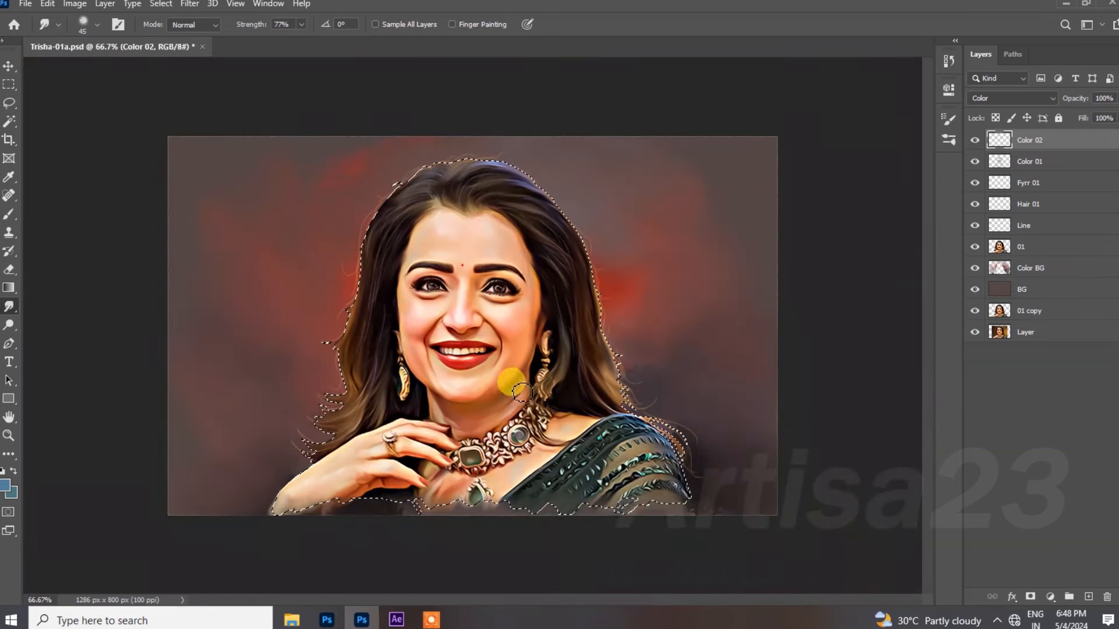
pyautogui.moveTo(563, 446)
pyautogui.mouseDown()
pyautogui.moveTo(522, 457)
pyautogui.moveTo(550, 459)
pyautogui.mouseUp()
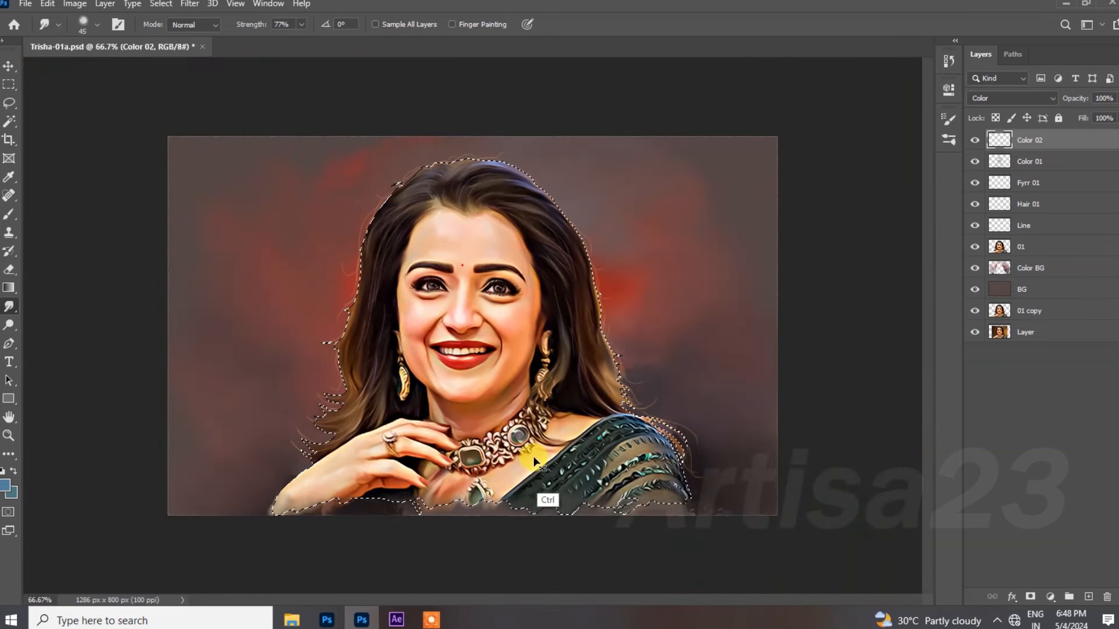
pyautogui.hotkey('ctrl', 'd')
pyautogui.hotkey('ctrl', '+')
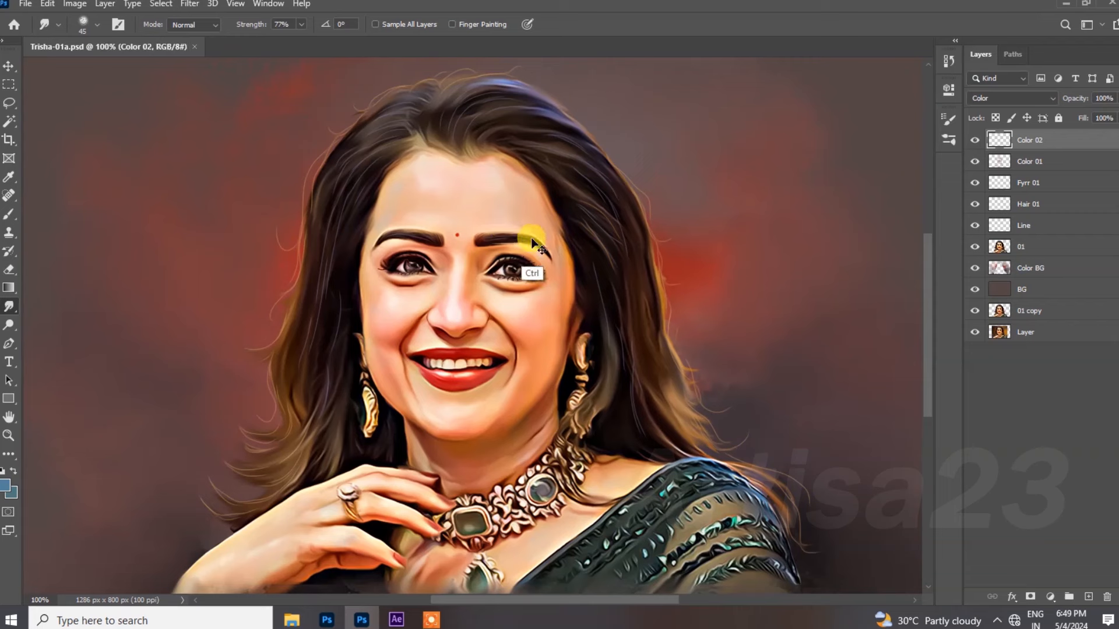
# Add a new layer named "Light" above the Color 02 layer.
pyautogui.keyDown('ctrl'); pyautogui.click(1088, 597); pyautogui.keyUp('ctrl')
pyautogui.scroll(-1, 1054, 192)
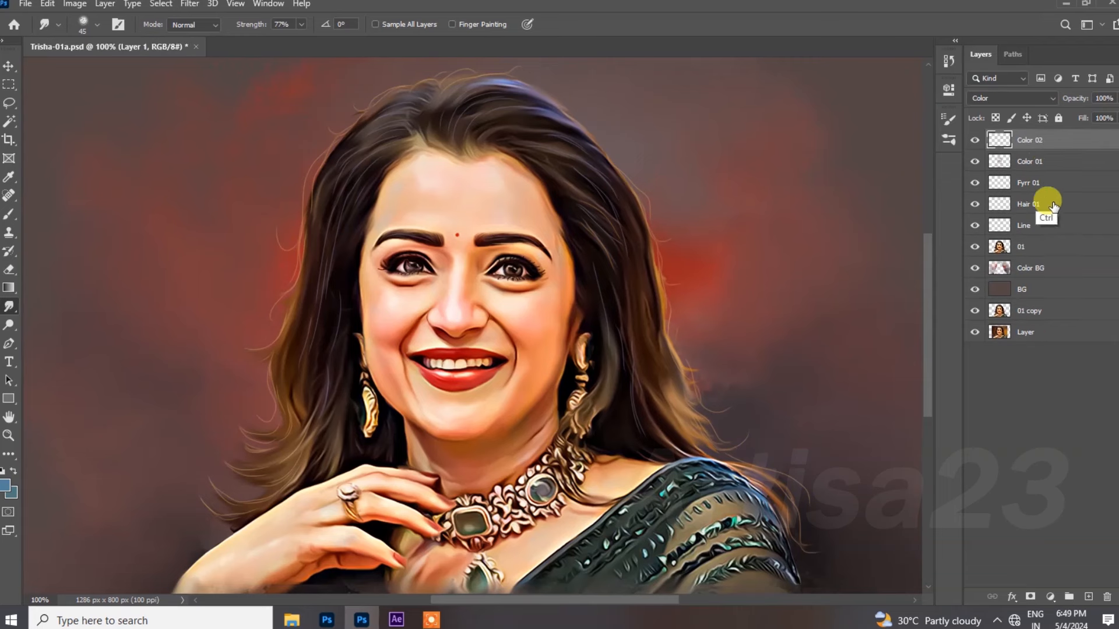
pyautogui.click(1088, 597)
pyautogui.doubleClick(1043, 141)
pyautogui.write('Lig')
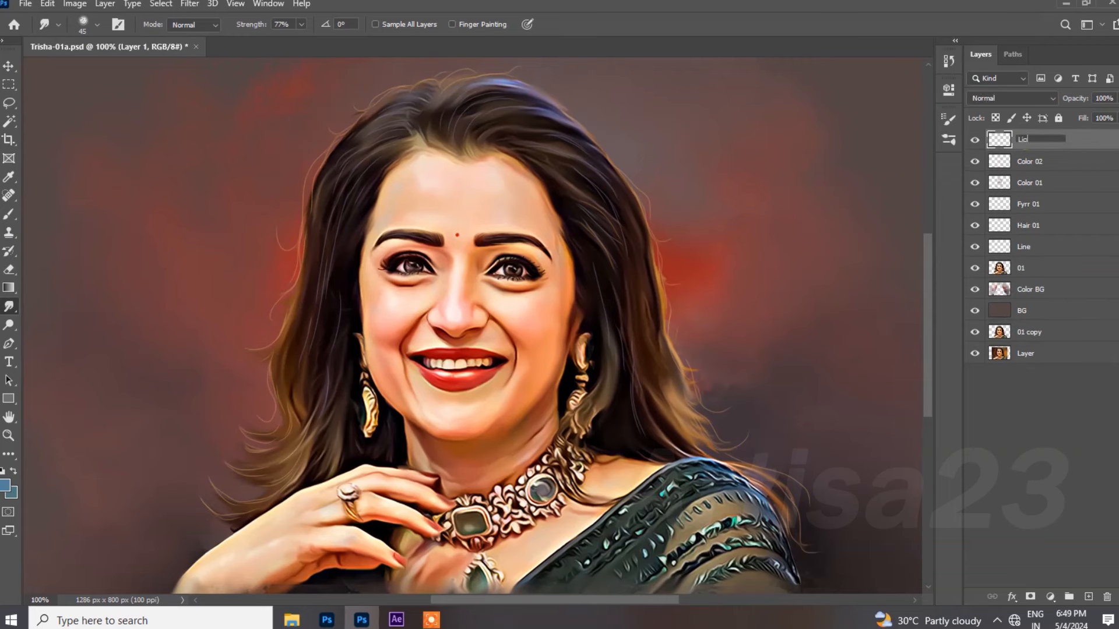
pyautogui.write('ht')
pyautogui.click(1088, 141)
# Set the brush to a white foreground colour and 66% opacity.
pyautogui.click(9, 213)
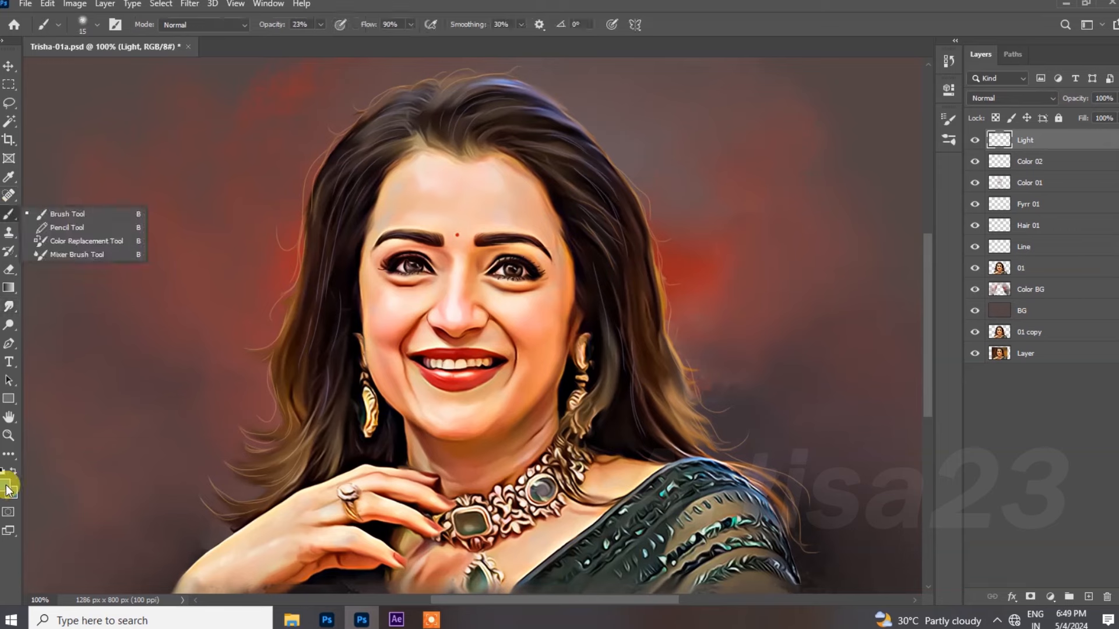
pyautogui.click(8, 482)
pyautogui.moveTo(655, 373); pyautogui.dragTo(644, 335)
pyautogui.click(942, 353)
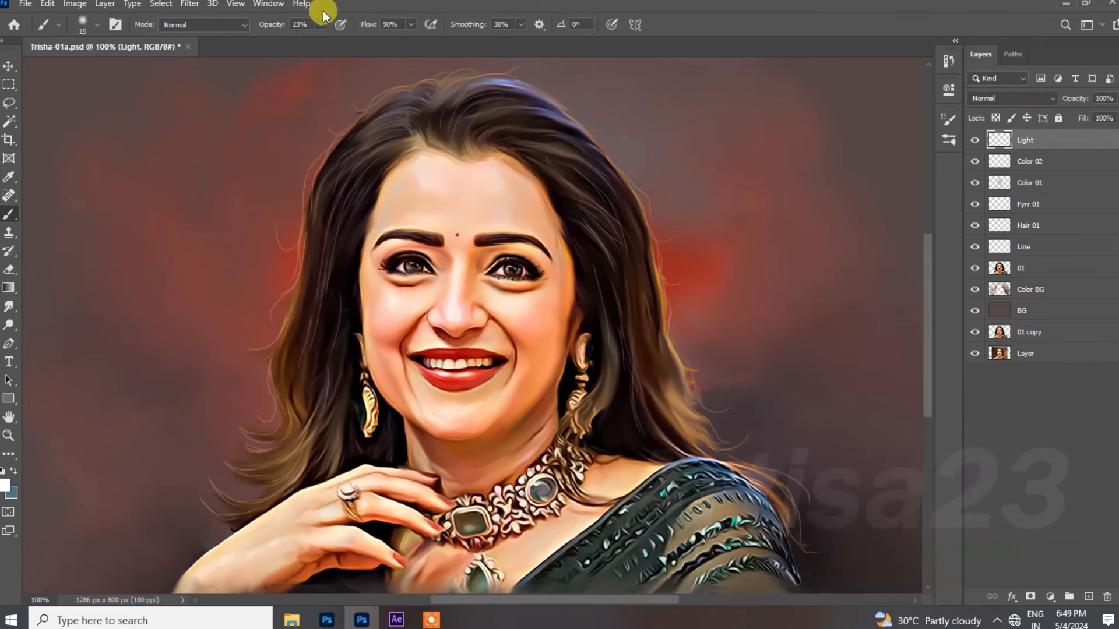
pyautogui.click(320, 25)
pyautogui.click(349, 42)
# Paint small white highlights on the cheeks, forehead and chin with a fine brush.
pyautogui.click(514, 275)
pyautogui.press('[')
pyautogui.press('[')
pyautogui.press('[')
pyautogui.press('[')
pyautogui.hotkey('ctrl', '+')
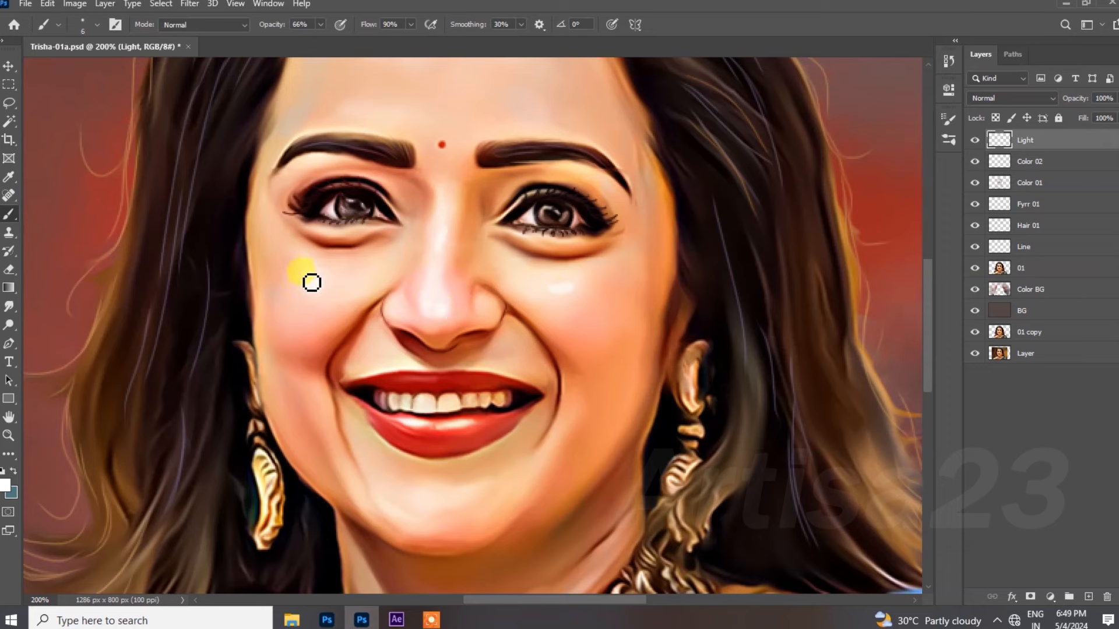
pyautogui.hotkey('ctrl', '-')
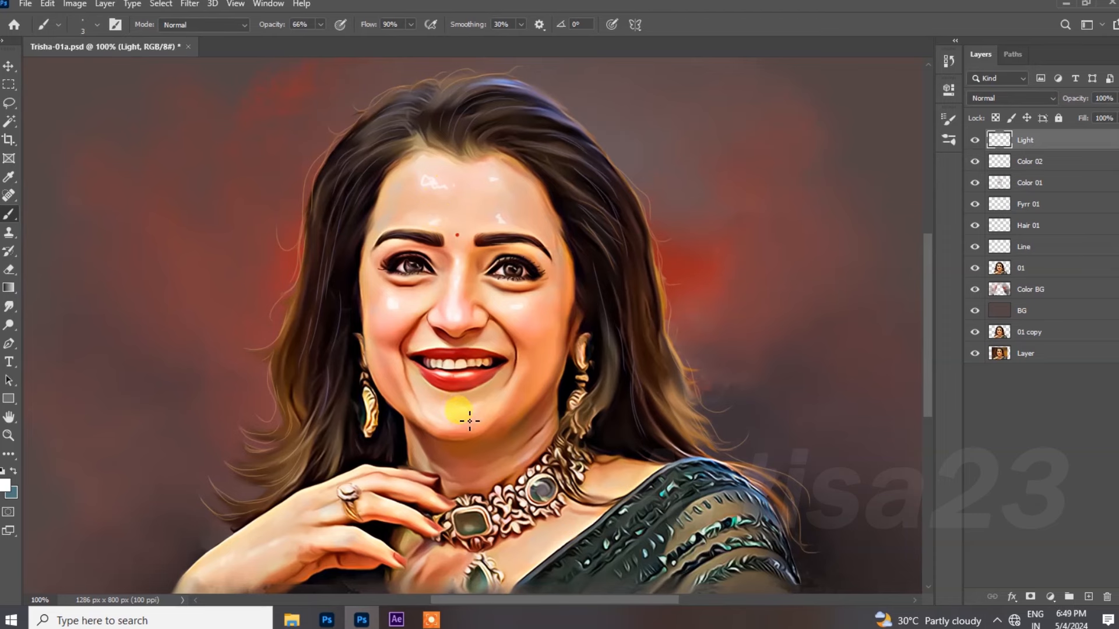
pyautogui.hotkey('ctrl', '+')
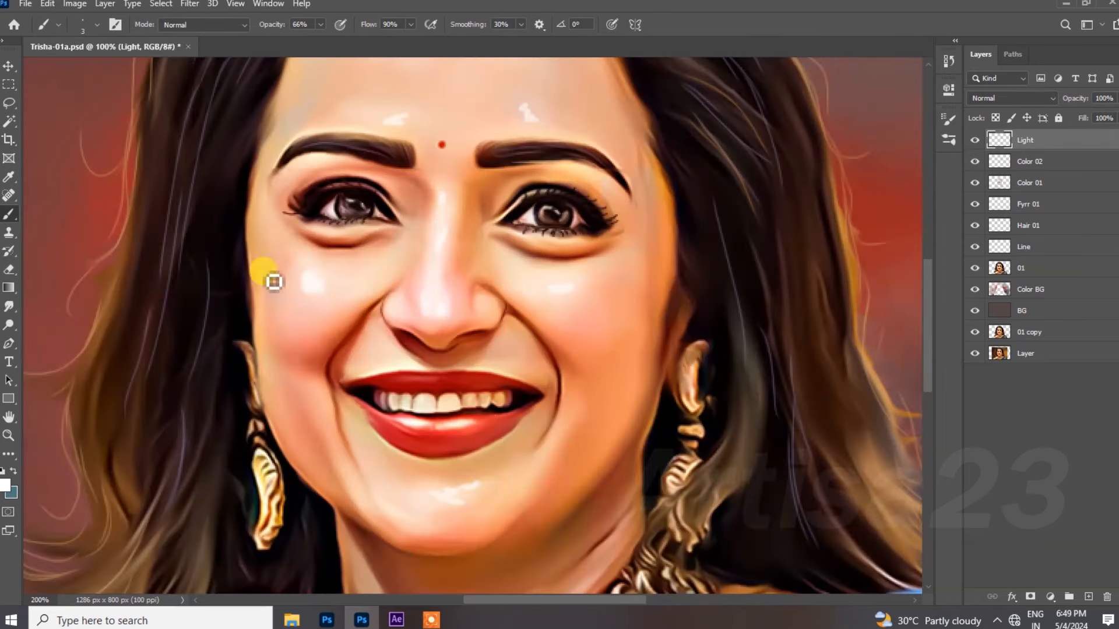
# Soften the white highlights on the face into the skin with the Smudge tool.
pyautogui.click(10, 306)
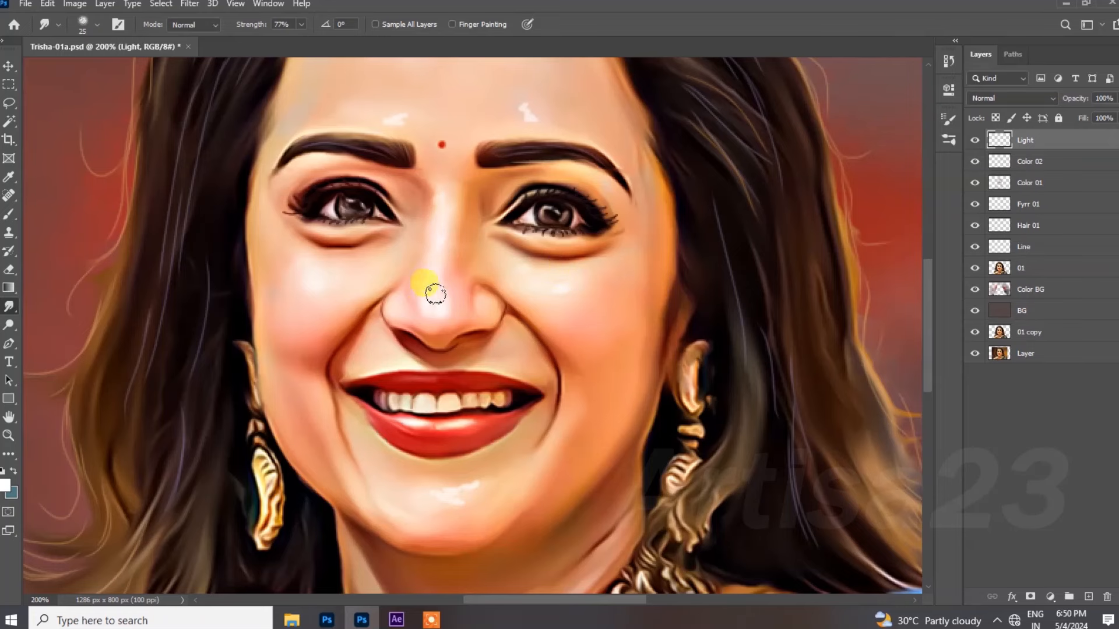
pyautogui.hotkey('ctrl', '-')
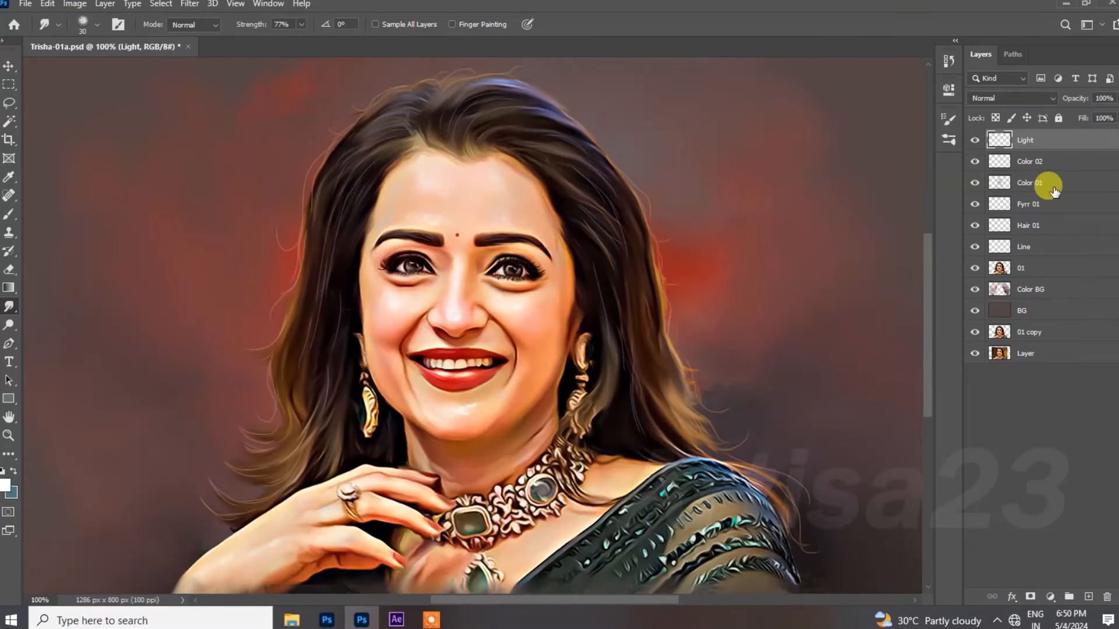
# Save the painting, and save it again as a new version over the existing Trisha-01b file.
pyautogui.click(1033, 183)
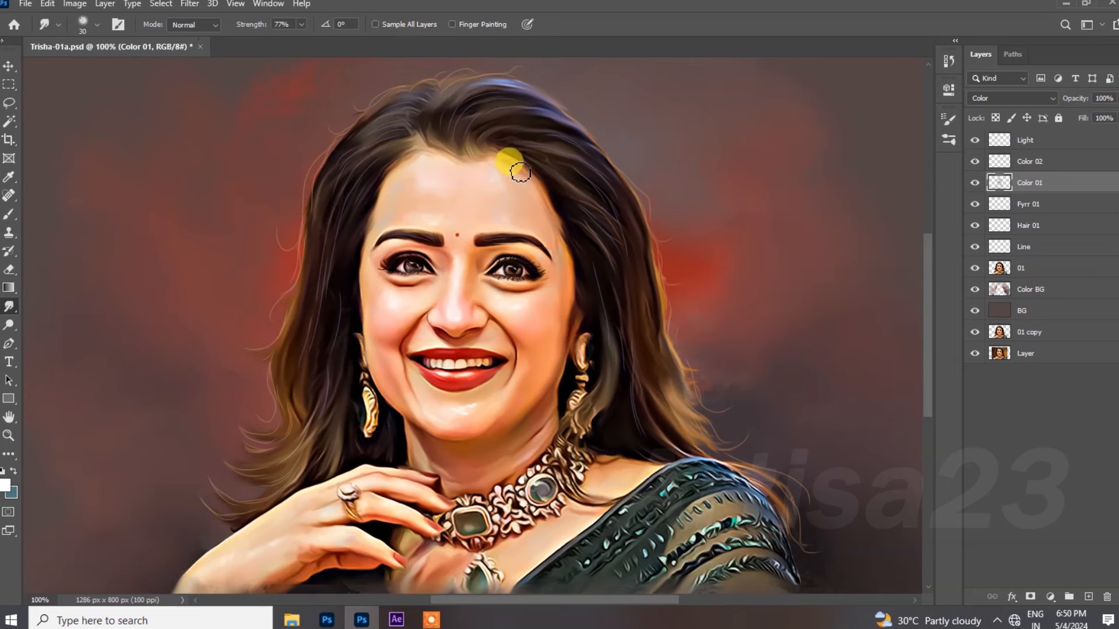
pyautogui.click(1030, 140)
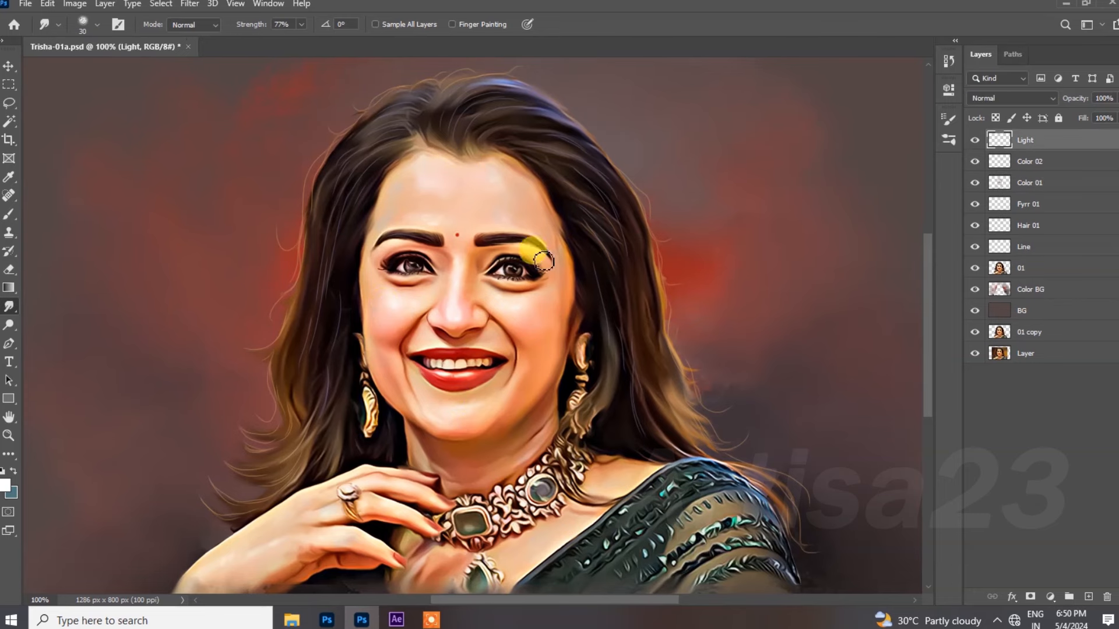
pyautogui.hotkey('ctrl', '-')
pyautogui.hotkey('ctrl', 's')
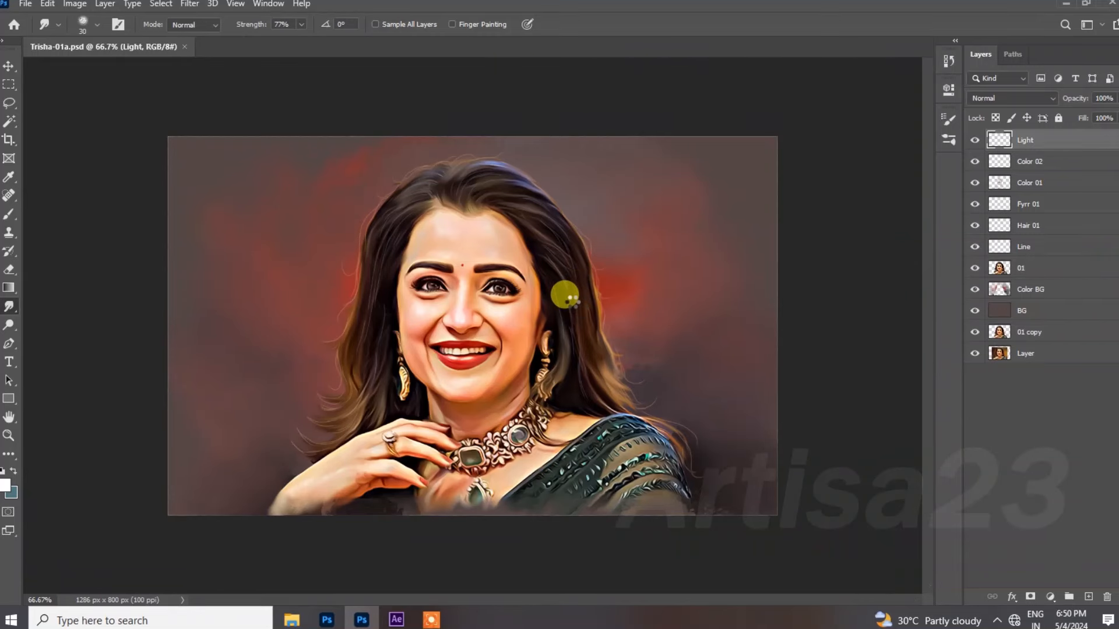
pyautogui.hotkey('ctrl', 'shift', 's')
pyautogui.click(329, 114)
pyautogui.click(470, 426)
pyautogui.click(607, 304)
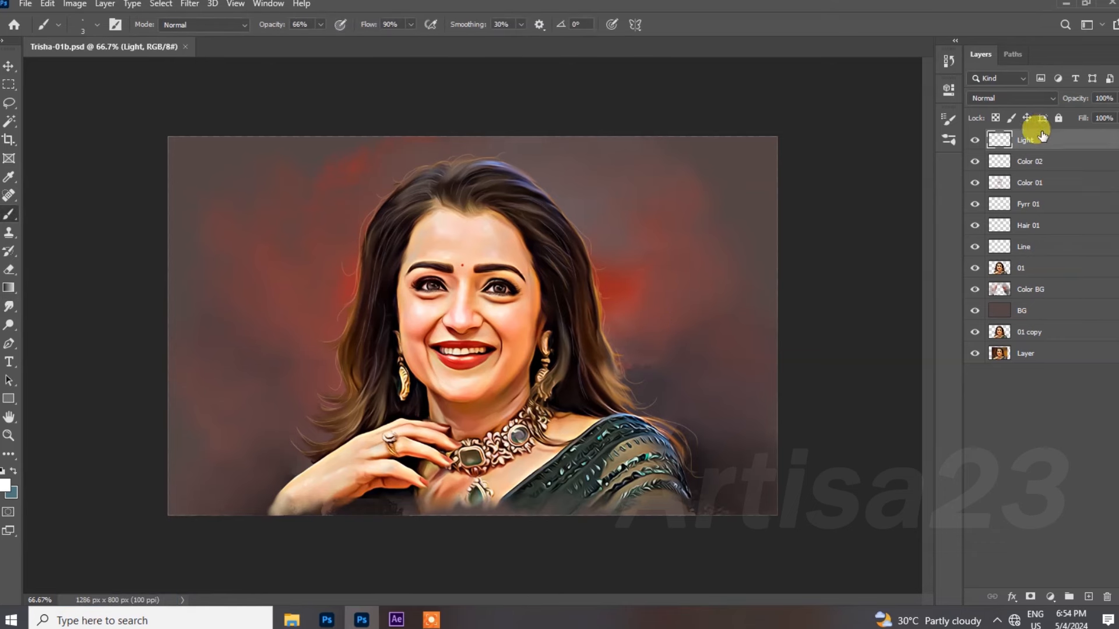
# Add a new layer named "Color 03" above the Light layer.
pyautogui.click(1087, 597)
pyautogui.doubleClick(1057, 140)
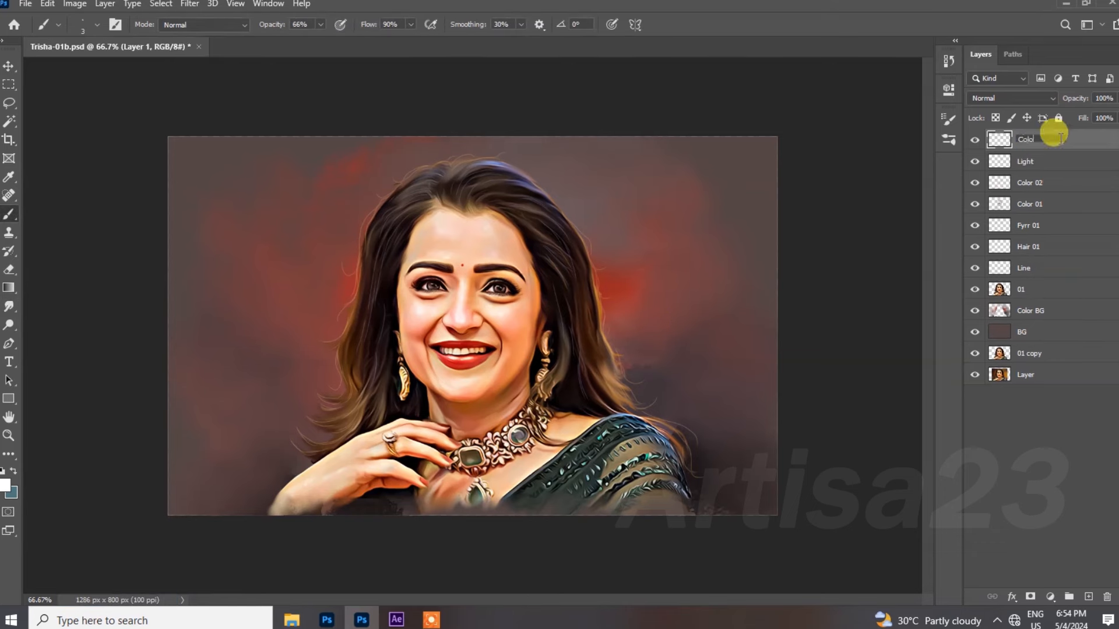
pyautogui.press('Return')
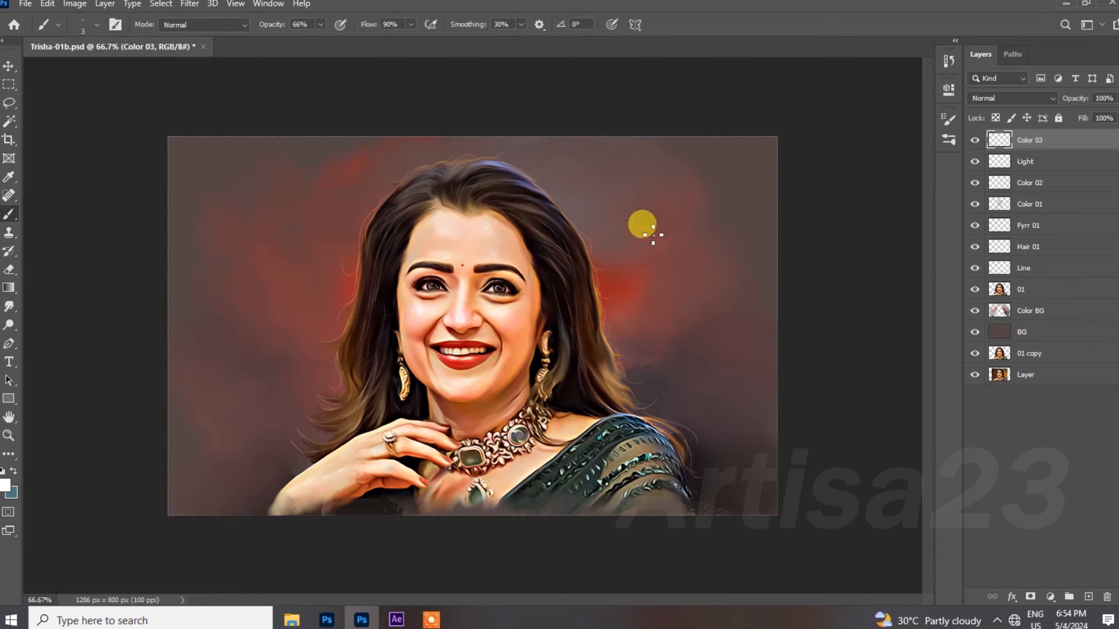
# Set the foreground colour to teal #40736c and the Color 03 layer's blending mode to Color.
pyautogui.hotkey('ctrl', '+')
pyautogui.click(5, 485)
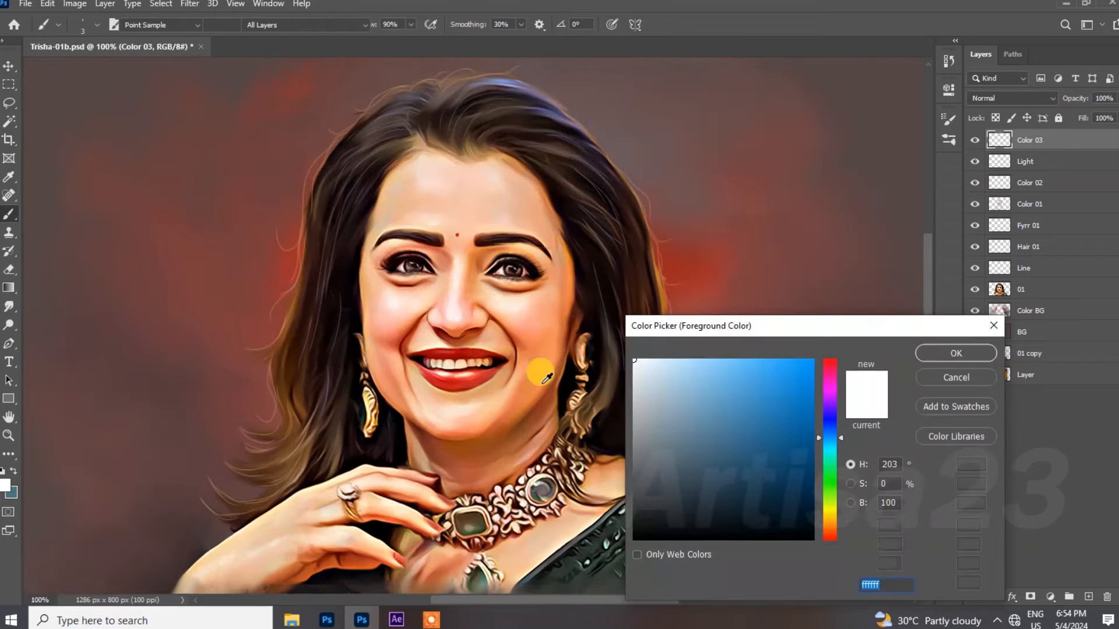
pyautogui.click(831, 459)
pyautogui.click(707, 459)
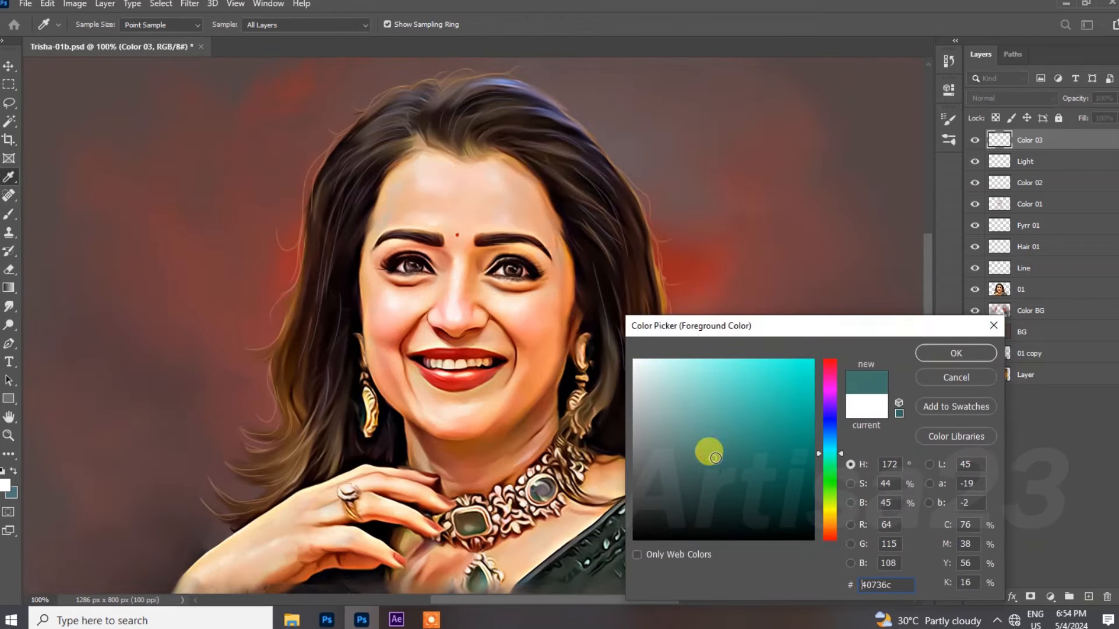
pyautogui.click(956, 353)
pyautogui.press('b')
pyautogui.click(1049, 98)
pyautogui.click(990, 432)
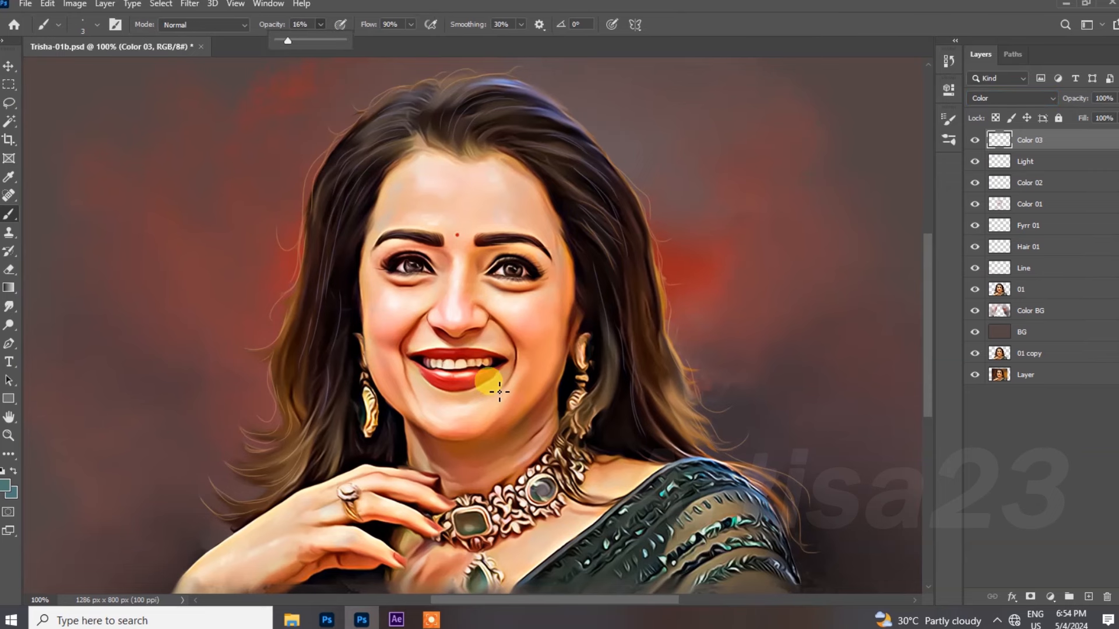
# Brush faint teal tints around the mouth, nose, forehead and hand at 16% opacity and about 20 px size.
pyautogui.click(500, 392)
pyautogui.press(']')
pyautogui.press(']')
pyautogui.moveTo(503, 396)
pyautogui.mouseDown()
pyautogui.moveTo(434, 402)
pyautogui.moveTo(503, 340)
pyautogui.moveTo(505, 352)
pyautogui.moveTo(497, 300)
pyautogui.moveTo(375, 285)
pyautogui.moveTo(433, 212)
pyautogui.moveTo(462, 207)
pyautogui.moveTo(488, 223)
pyautogui.moveTo(499, 466)
pyautogui.moveTo(478, 429)
pyautogui.mouseUp()
pyautogui.moveTo(594, 407); pyautogui.dragTo(468, 297)
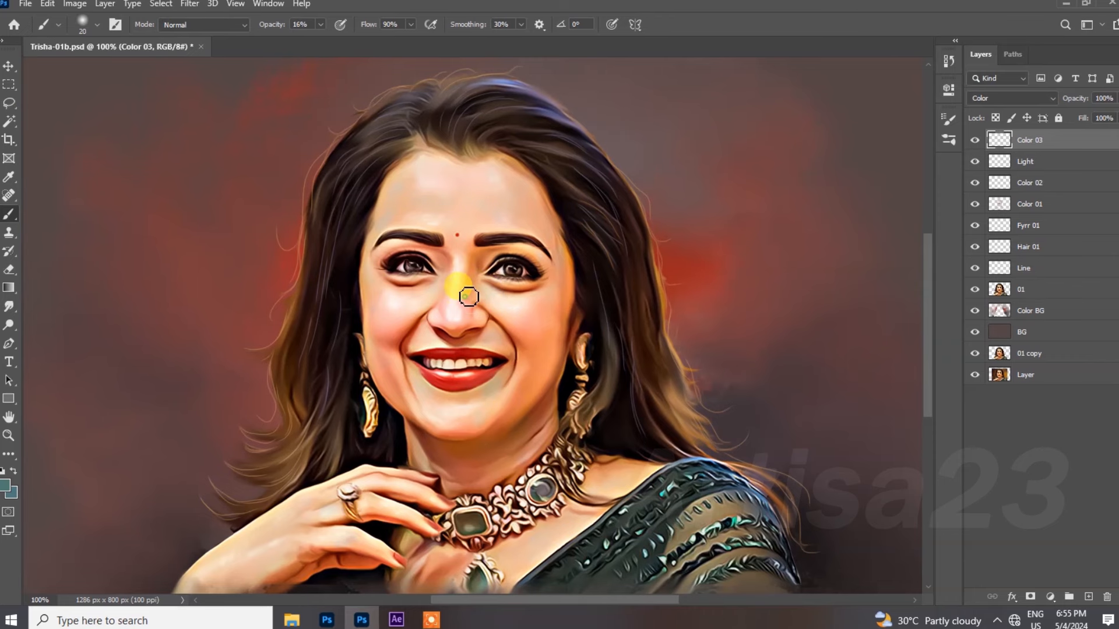
pyautogui.moveTo(495, 343); pyautogui.dragTo(524, 260)
pyautogui.moveTo(260, 475)
pyautogui.mouseDown()
pyautogui.moveTo(180, 342)
pyautogui.moveTo(320, 429)
pyautogui.mouseUp()
# Blend the teal tints around the mouth, chin and nose into the skin with the Smudge tool at 77% strength.
pyautogui.hotkey('ctrl', '+')
pyautogui.press(']')
pyautogui.click(10, 308)
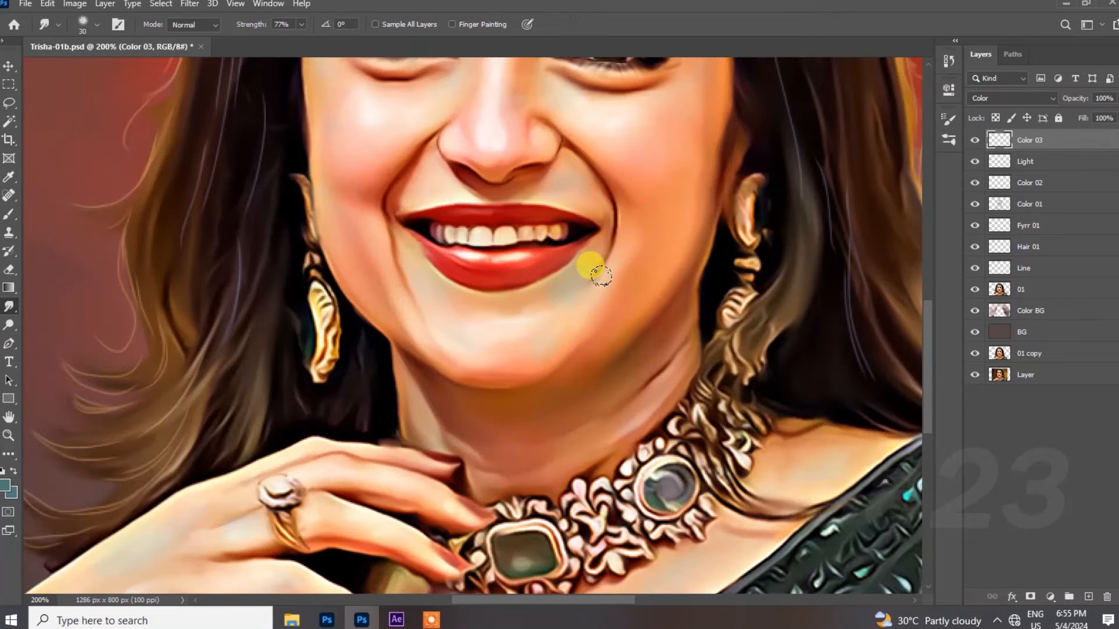
pyautogui.moveTo(581, 188)
pyautogui.mouseDown()
pyautogui.moveTo(579, 262)
pyautogui.moveTo(526, 313)
pyautogui.mouseUp()
pyautogui.moveTo(595, 150); pyautogui.dragTo(568, 276)
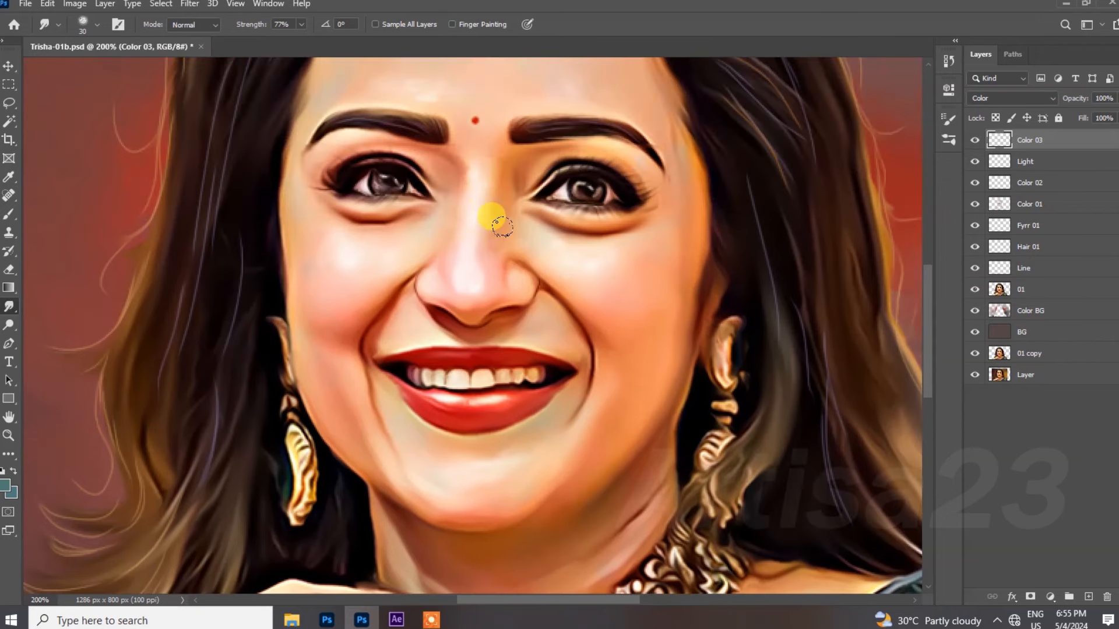
pyautogui.moveTo(491, 162); pyautogui.dragTo(450, 281)
# Smudge the upper forehead near the hairline on layer 01.
pyautogui.click(1036, 165)
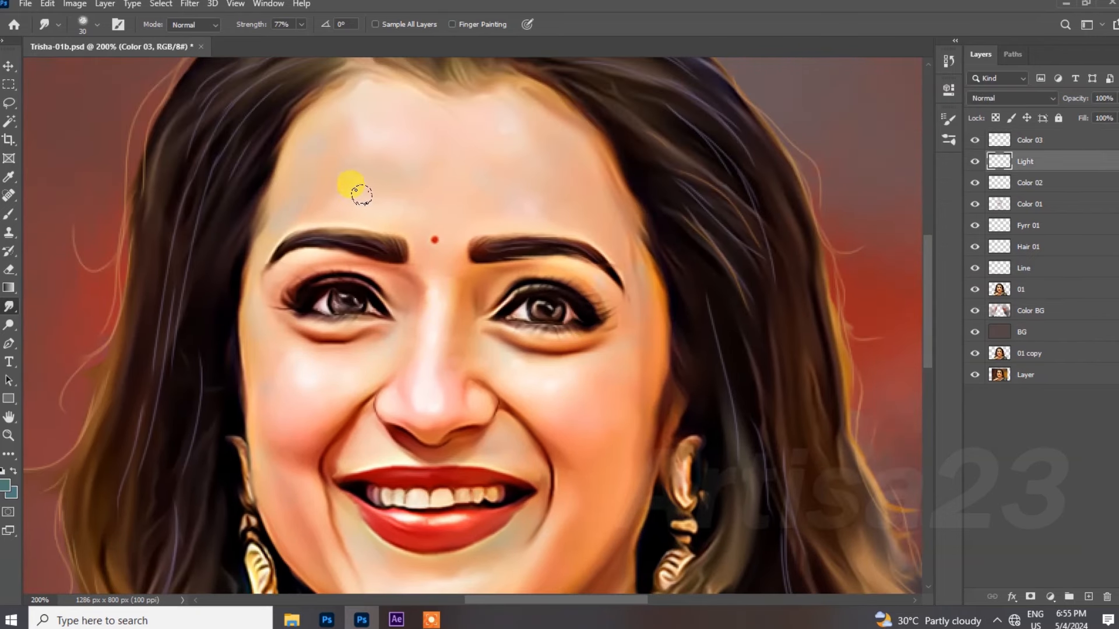
pyautogui.click(1016, 288)
pyautogui.moveTo(421, 96); pyautogui.dragTo(446, 116)
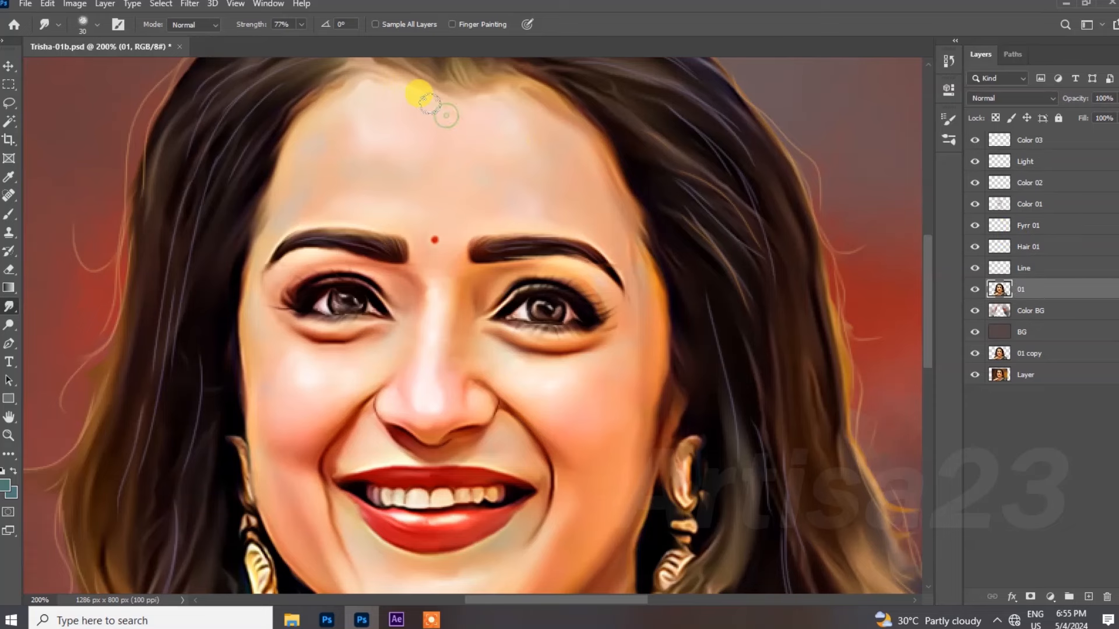
pyautogui.moveTo(607, 368); pyautogui.dragTo(596, 313)
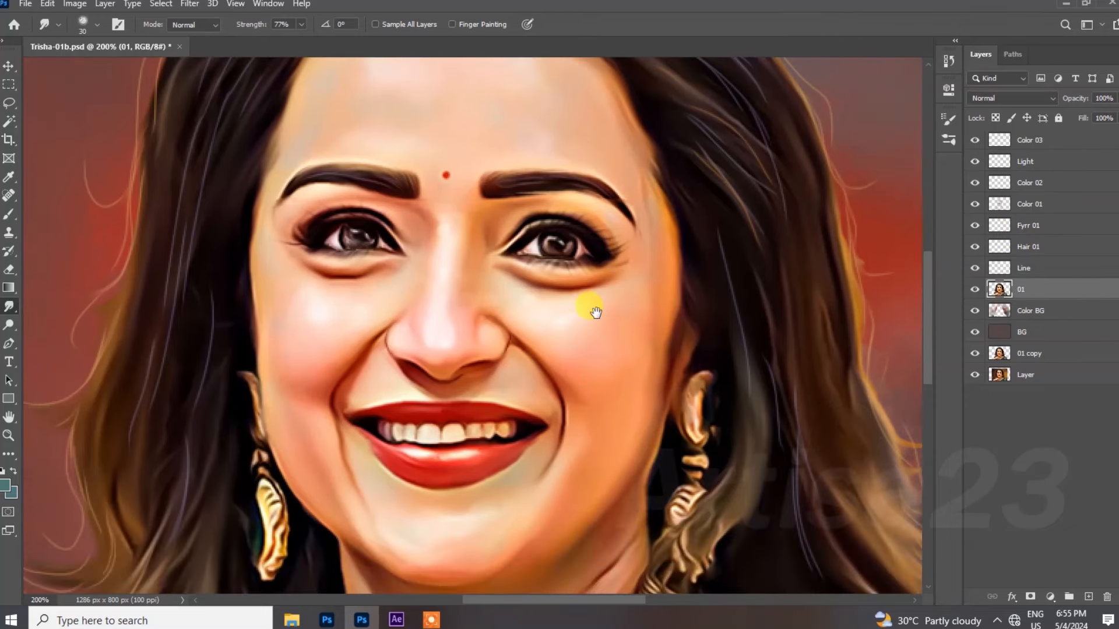
# Return to the Color 03 layer and brush more teal tint onto the cheek beside the earring at 16% opacity.
pyautogui.click(1024, 146)
pyautogui.press('[')
pyautogui.press('[')
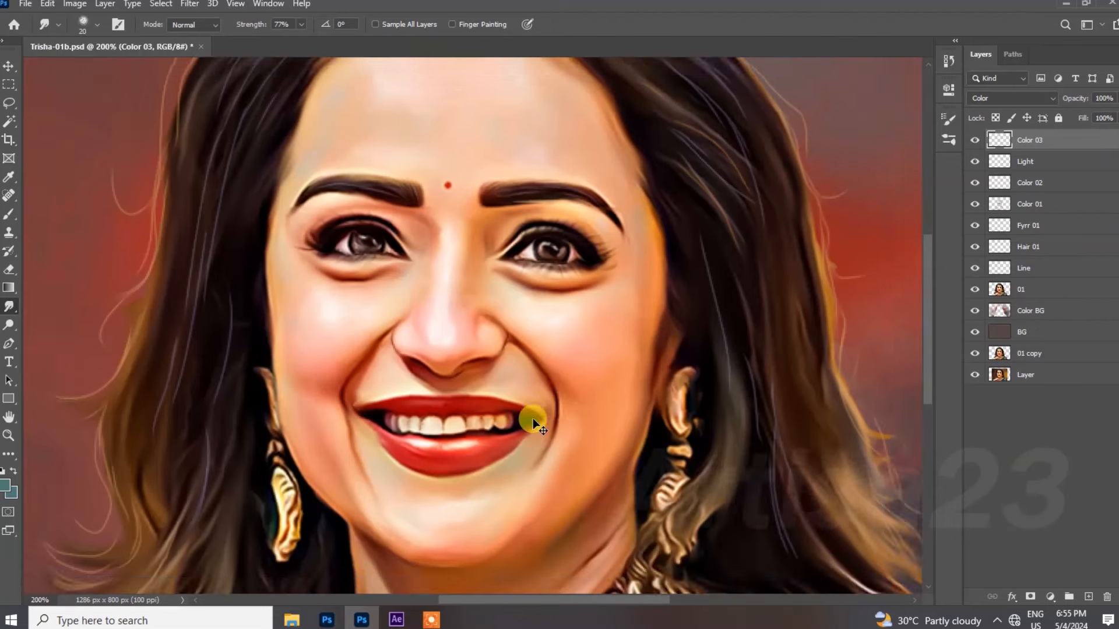
pyautogui.hotkey('ctrl', '-')
pyautogui.click(9, 214)
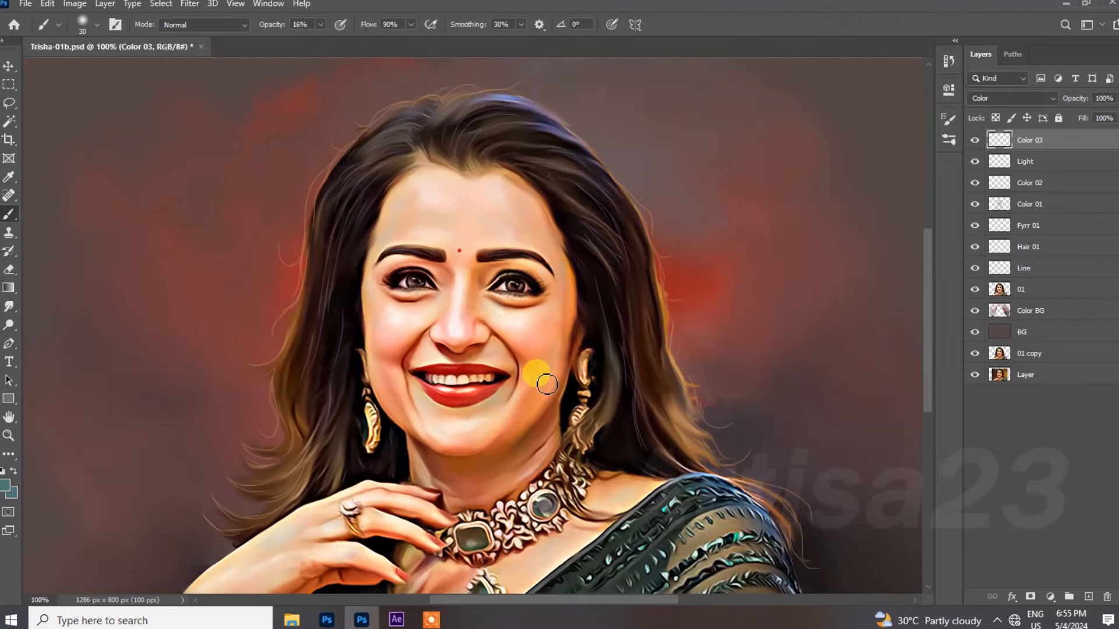
pyautogui.moveTo(564, 336); pyautogui.dragTo(561, 359)
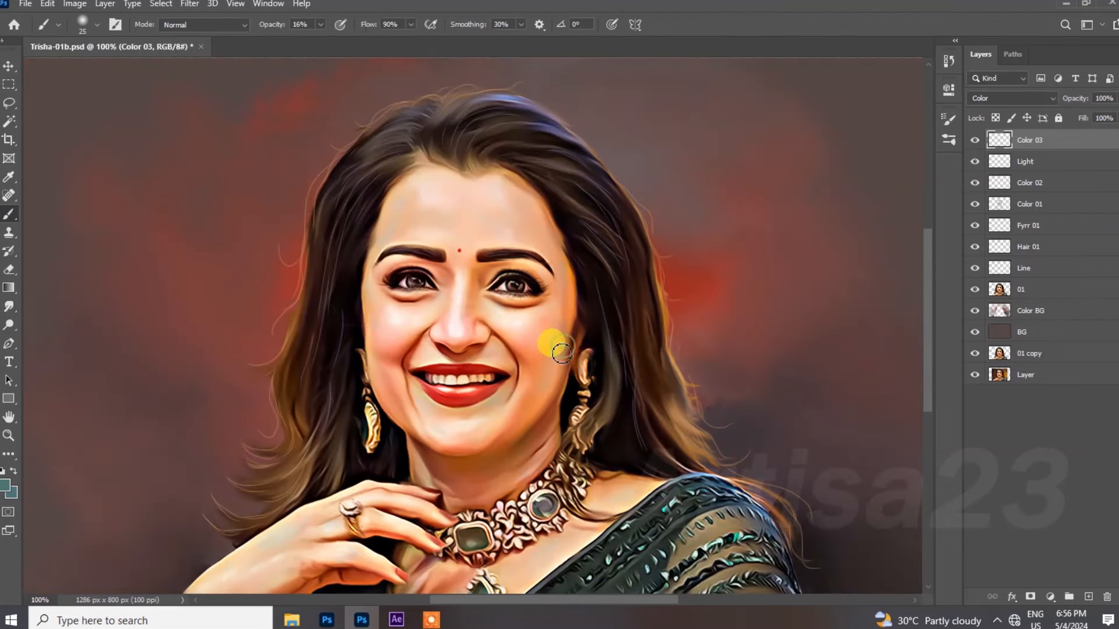
# Soften the teal cheek tint into the skin with the Smudge tool and save the file.
pyautogui.rightClick(9, 306)
pyautogui.click(58, 333)
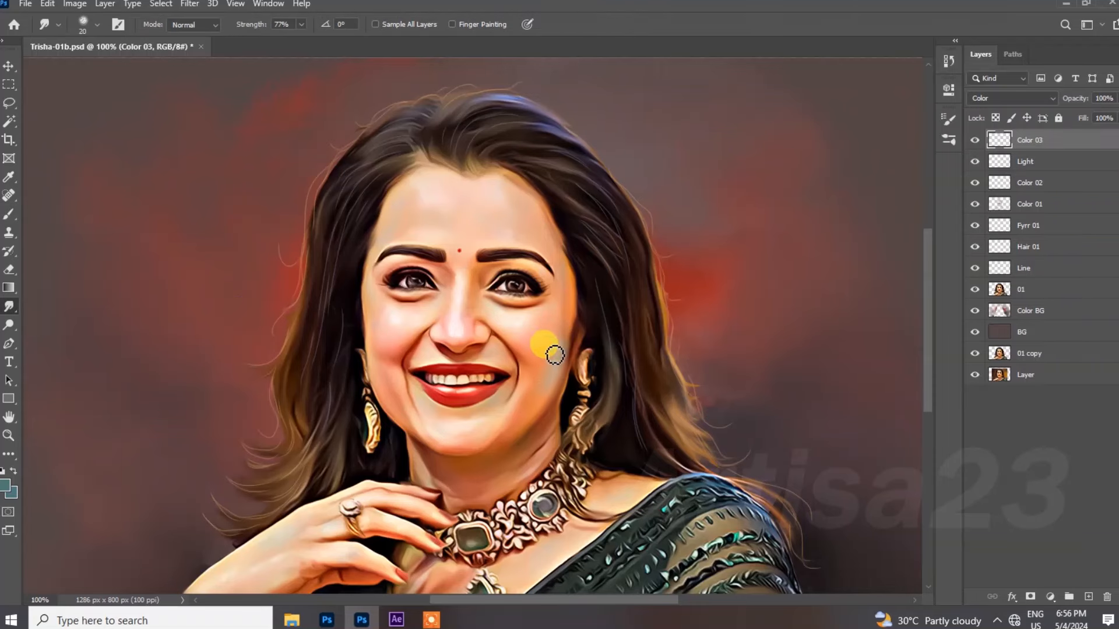
pyautogui.moveTo(553, 344)
pyautogui.mouseDown()
pyautogui.moveTo(538, 402)
pyautogui.moveTo(565, 316)
pyautogui.moveTo(540, 397)
pyautogui.moveTo(518, 392)
pyautogui.mouseUp()
pyautogui.hotkey('ctrl', '-')
pyautogui.hotkey('ctrl', 's')
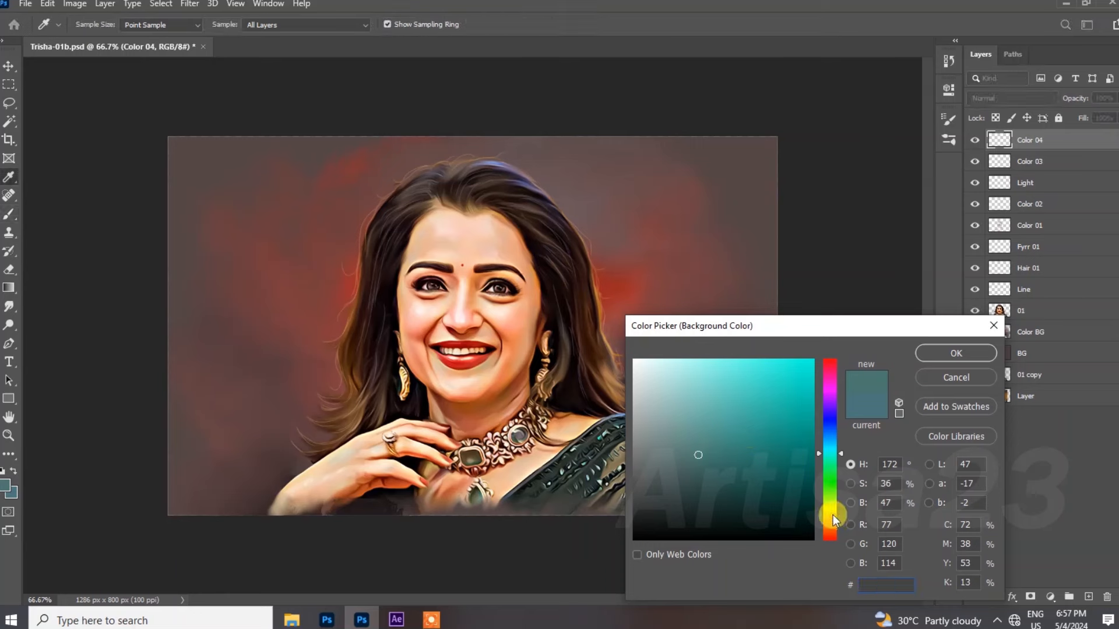
# Set the background colour to golden orange #e2aa25.
pyautogui.click(833, 518)
pyautogui.click(785, 379)
pyautogui.click(828, 520)
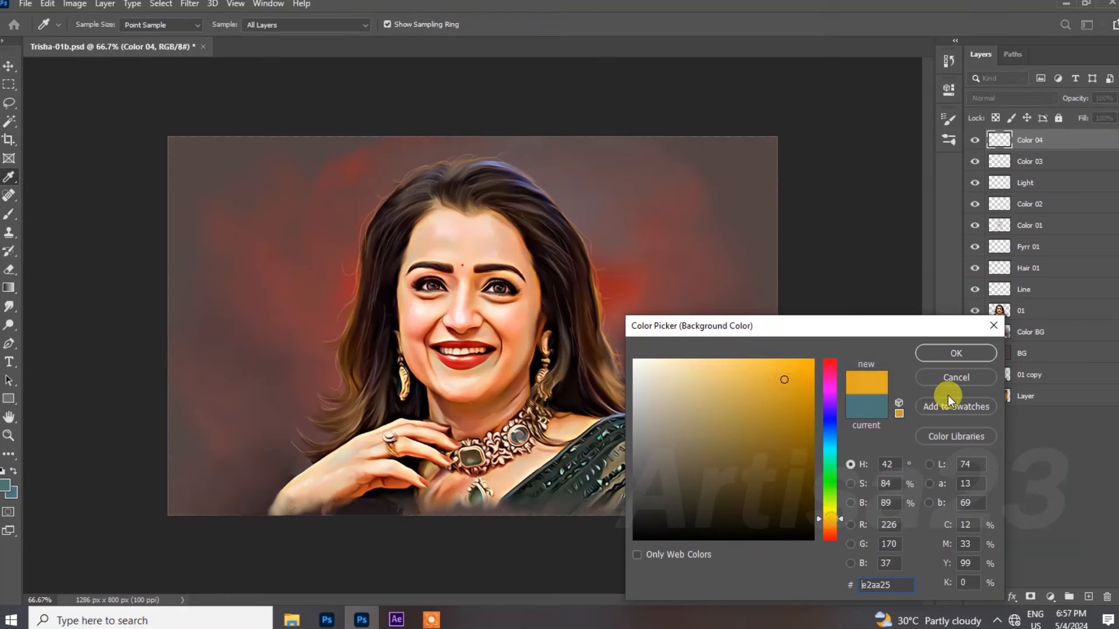
pyautogui.click(956, 353)
pyautogui.press('b')
# Set the Color 04 layer's blending mode to Soft Light.
pyautogui.click(1032, 101)
pyautogui.click(1026, 431)
pyautogui.click(1020, 102)
pyautogui.click(1026, 270)
# Paint teal shading over the face, neck and hair with a soft 100 px brush, raising its opacity to 76%.
pyautogui.press(']')
pyautogui.press(']')
pyautogui.press(']')
pyautogui.press(']')
pyautogui.press(']')
pyautogui.press(']')
pyautogui.press(']')
pyautogui.press(']')
pyautogui.press(']')
pyautogui.moveTo(554, 318)
pyautogui.mouseDown()
pyautogui.moveTo(534, 265)
pyautogui.moveTo(544, 312)
pyautogui.moveTo(548, 285)
pyautogui.moveTo(530, 284)
pyautogui.moveTo(516, 345)
pyautogui.moveTo(531, 291)
pyautogui.moveTo(515, 226)
pyautogui.moveTo(528, 252)
pyautogui.mouseUp()
pyautogui.press(']')
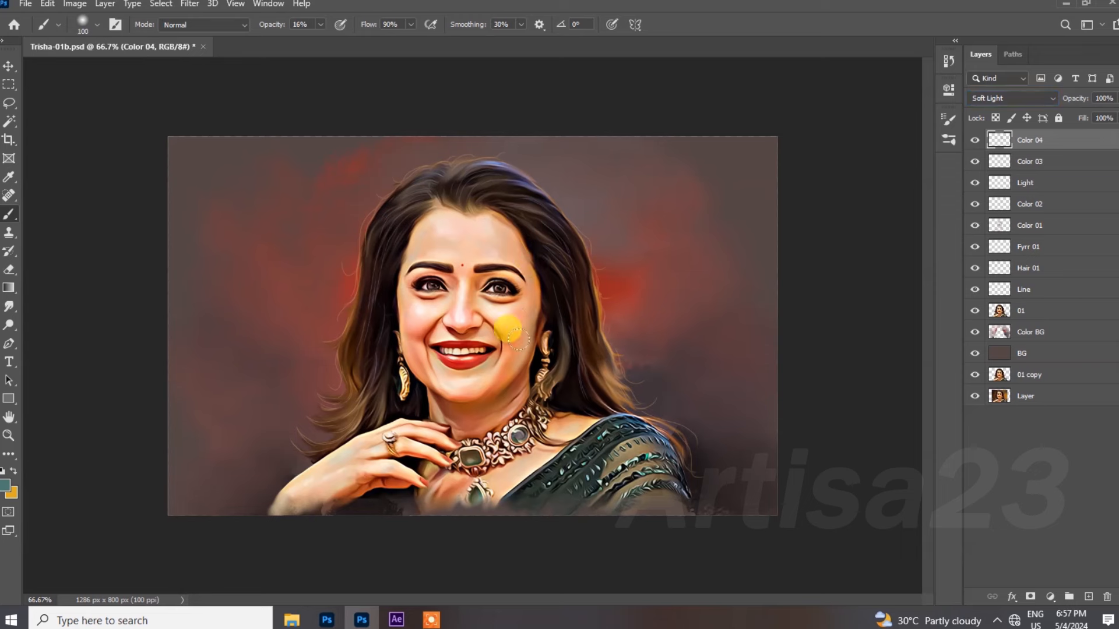
pyautogui.moveTo(584, 364)
pyautogui.mouseDown()
pyautogui.moveTo(506, 344)
pyautogui.moveTo(498, 368)
pyautogui.moveTo(565, 418)
pyautogui.moveTo(535, 443)
pyautogui.moveTo(625, 439)
pyautogui.mouseUp()
pyautogui.moveTo(532, 328); pyautogui.dragTo(479, 352)
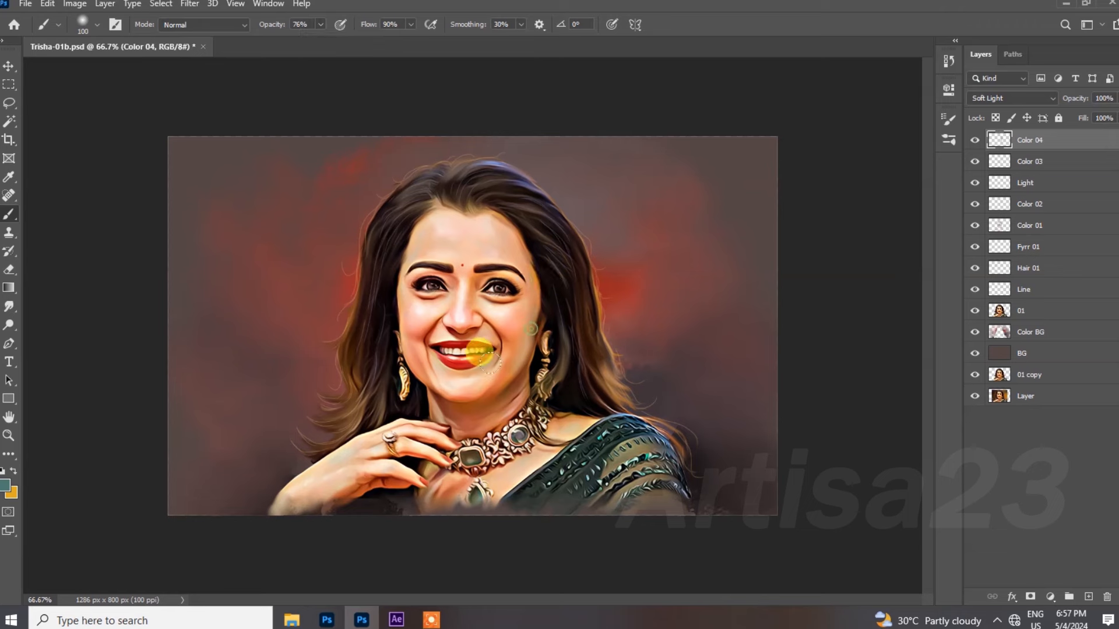
pyautogui.moveTo(504, 235)
pyautogui.mouseDown()
pyautogui.moveTo(529, 245)
pyautogui.moveTo(590, 372)
pyautogui.moveTo(571, 407)
pyautogui.moveTo(516, 380)
pyautogui.moveTo(475, 413)
pyautogui.mouseUp()
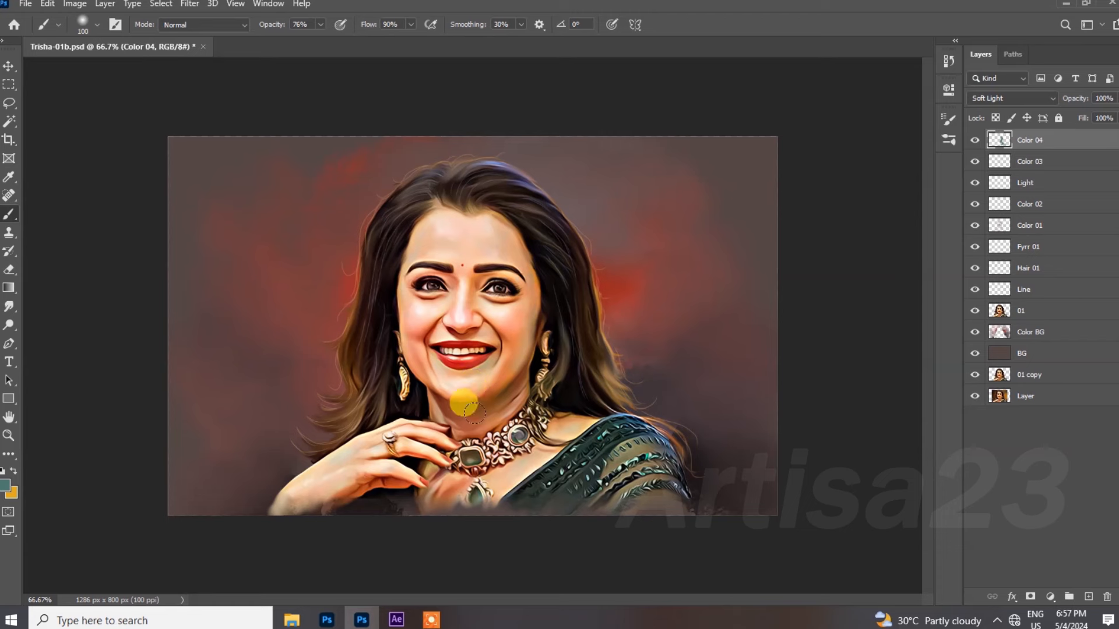
# Brush golden orange over the face, hair, sari and hand, and smudge its edges along the hair and arm.
pyautogui.click(14, 471)
pyautogui.moveTo(528, 318)
pyautogui.mouseDown()
pyautogui.moveTo(522, 247)
pyautogui.moveTo(502, 225)
pyautogui.moveTo(535, 222)
pyautogui.moveTo(590, 385)
pyautogui.moveTo(517, 404)
pyautogui.moveTo(503, 451)
pyautogui.moveTo(510, 340)
pyautogui.moveTo(483, 300)
pyautogui.moveTo(509, 241)
pyautogui.moveTo(504, 188)
pyautogui.mouseUp()
pyautogui.moveTo(506, 315)
pyautogui.mouseDown()
pyautogui.moveTo(597, 457)
pyautogui.moveTo(647, 454)
pyautogui.moveTo(521, 465)
pyautogui.moveTo(543, 473)
pyautogui.moveTo(566, 356)
pyautogui.moveTo(561, 371)
pyautogui.moveTo(638, 417)
pyautogui.moveTo(586, 361)
pyautogui.moveTo(573, 264)
pyautogui.moveTo(536, 208)
pyautogui.moveTo(510, 193)
pyautogui.moveTo(343, 399)
pyautogui.moveTo(341, 367)
pyautogui.moveTo(316, 442)
pyautogui.moveTo(358, 316)
pyautogui.moveTo(349, 441)
pyautogui.moveTo(277, 510)
pyautogui.mouseUp()
pyautogui.press('[')
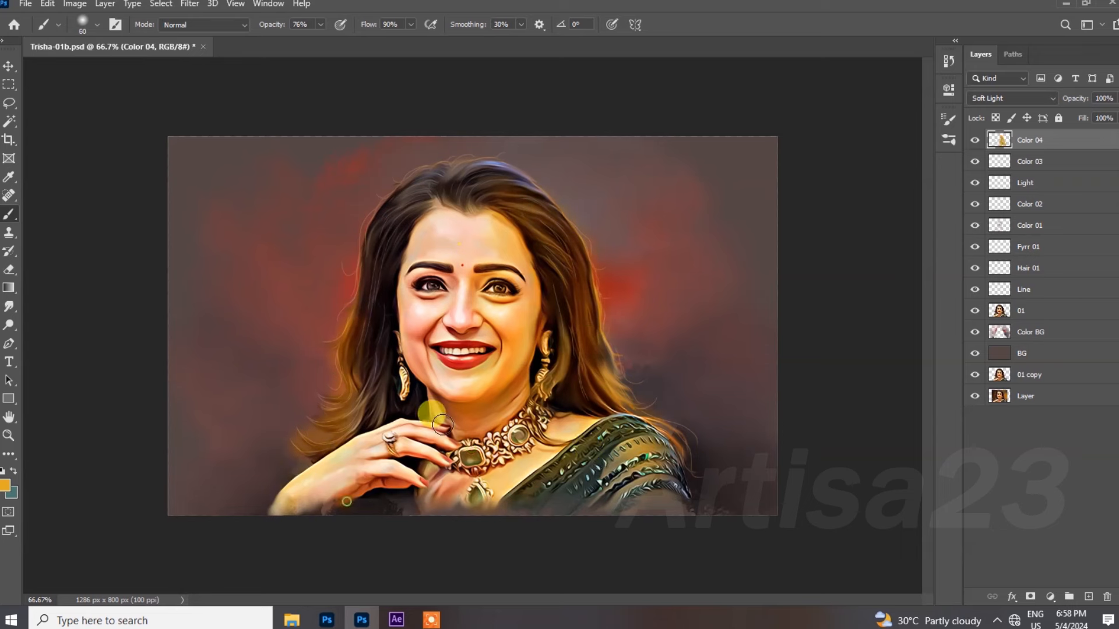
pyautogui.moveTo(8, 320); pyautogui.dragTo(58, 333)
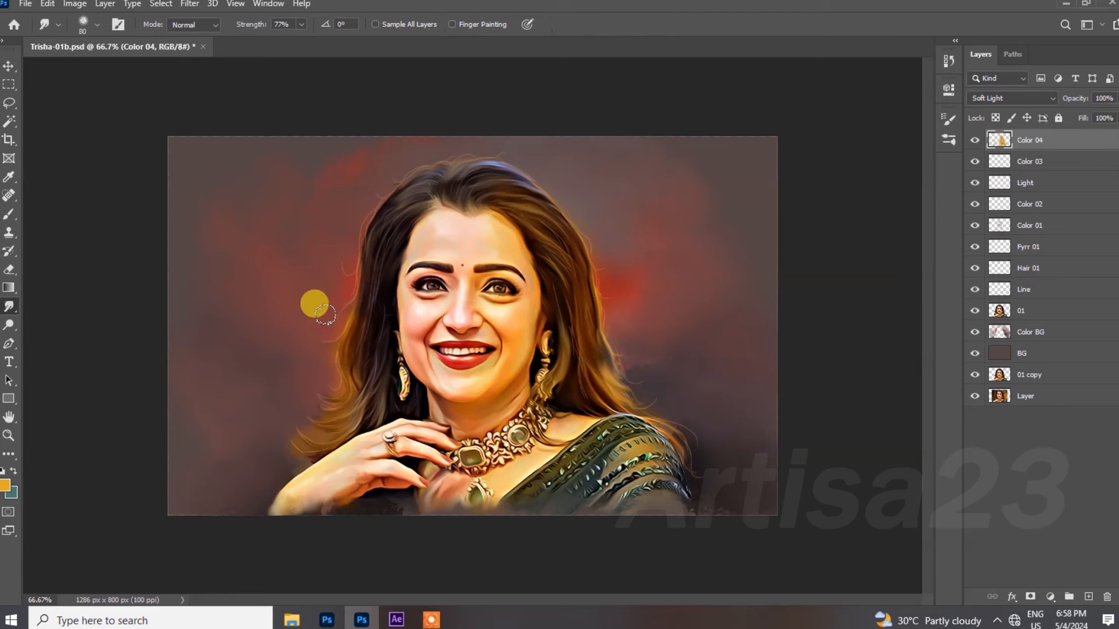
pyautogui.moveTo(312, 375); pyautogui.dragTo(338, 478)
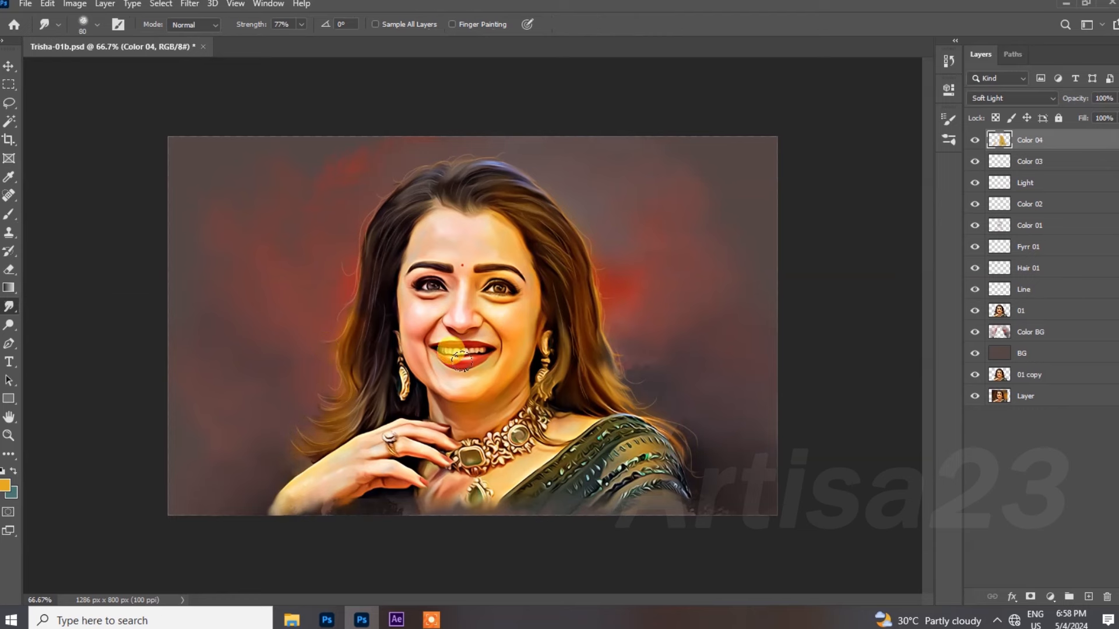
# Shift the Color 04 layer's midtones towards red by +52 with Color Balance.
pyautogui.click(90, 3)
pyautogui.moveTo(99, 103)
pyautogui.click(285, 127)
pyautogui.moveTo(798, 179); pyautogui.dragTo(845, 176)
pyautogui.click(951, 149)
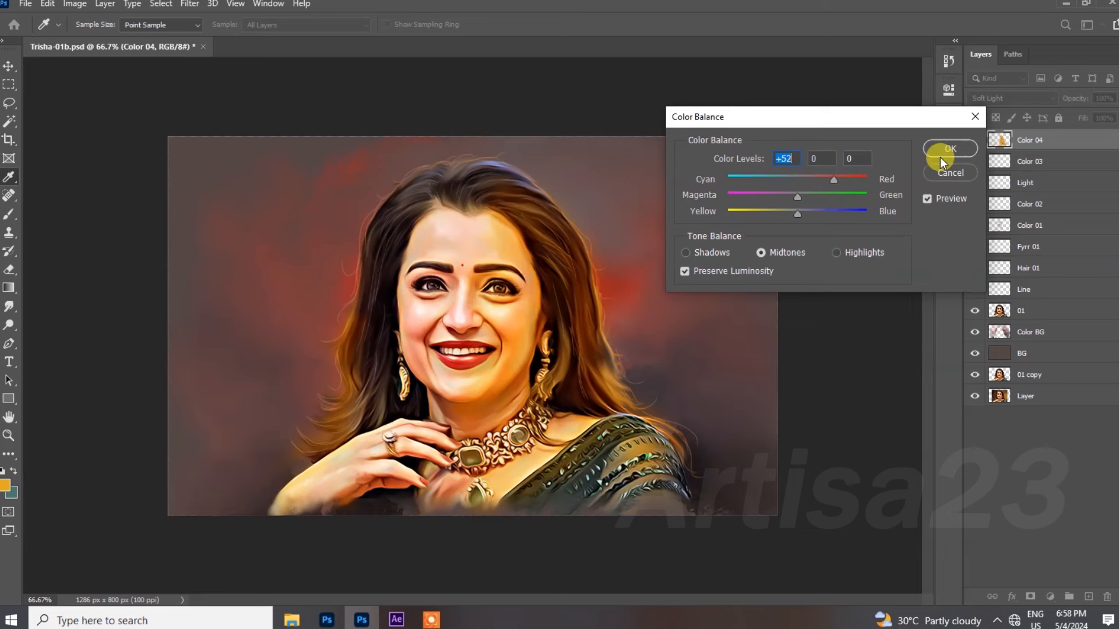
# Blend the golden tint across the face, neck, sari and hand with the Smudge tool enlarged to 175 px.
pyautogui.moveTo(503, 253); pyautogui.dragTo(492, 253)
pyautogui.moveTo(456, 290)
pyautogui.mouseDown()
pyautogui.moveTo(456, 363)
pyautogui.moveTo(457, 292)
pyautogui.mouseUp()
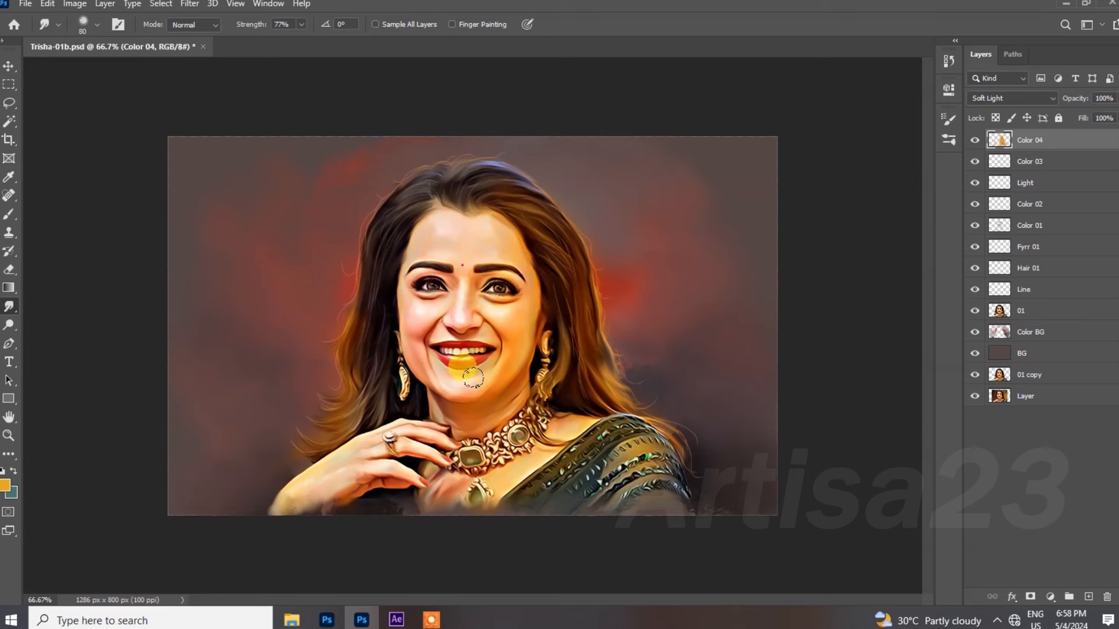
pyautogui.press(']')
pyautogui.press(']')
pyautogui.press(']')
pyautogui.press(']')
pyautogui.press(']')
pyautogui.moveTo(574, 463)
pyautogui.mouseDown()
pyautogui.moveTo(567, 487)
pyautogui.moveTo(483, 472)
pyautogui.moveTo(525, 440)
pyautogui.moveTo(565, 458)
pyautogui.moveTo(405, 472)
pyautogui.moveTo(324, 459)
pyautogui.moveTo(286, 474)
pyautogui.mouseUp()
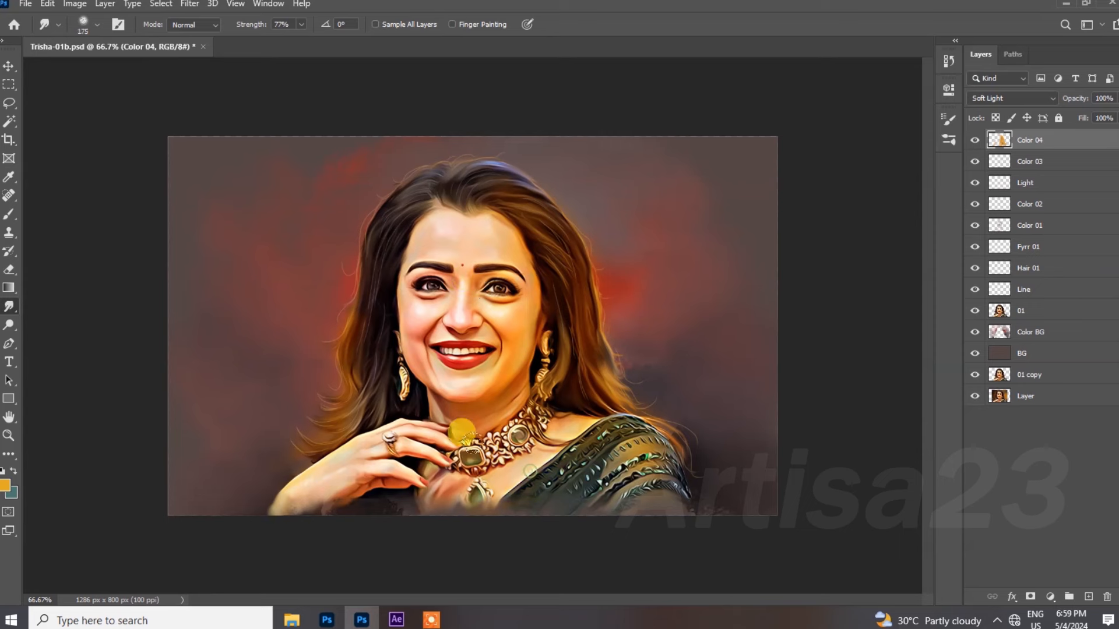
pyautogui.moveTo(452, 303)
pyautogui.mouseDown()
pyautogui.moveTo(600, 261)
pyautogui.moveTo(583, 226)
pyautogui.moveTo(614, 346)
pyautogui.moveTo(527, 444)
pyautogui.moveTo(522, 424)
pyautogui.moveTo(498, 446)
pyautogui.mouseUp()
pyautogui.moveTo(471, 304); pyautogui.dragTo(468, 207)
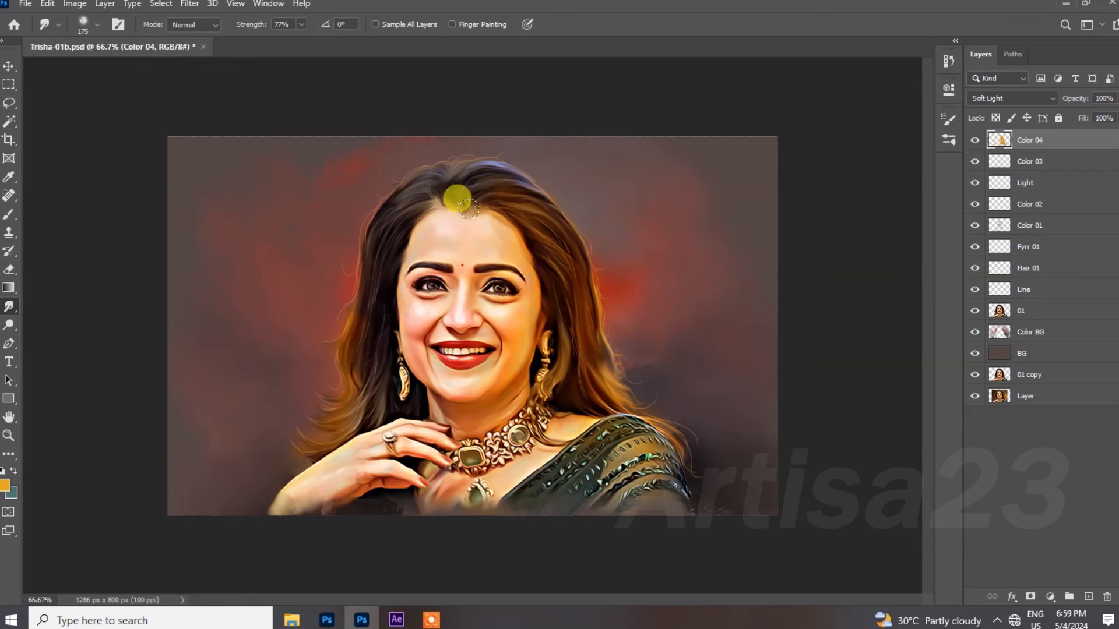
# Save the painting, and save it again as the final version, replacing the existing Trisha-01 file.
pyautogui.hotkey('ctrl', 's')
pyautogui.hotkey('ctrl', '-')
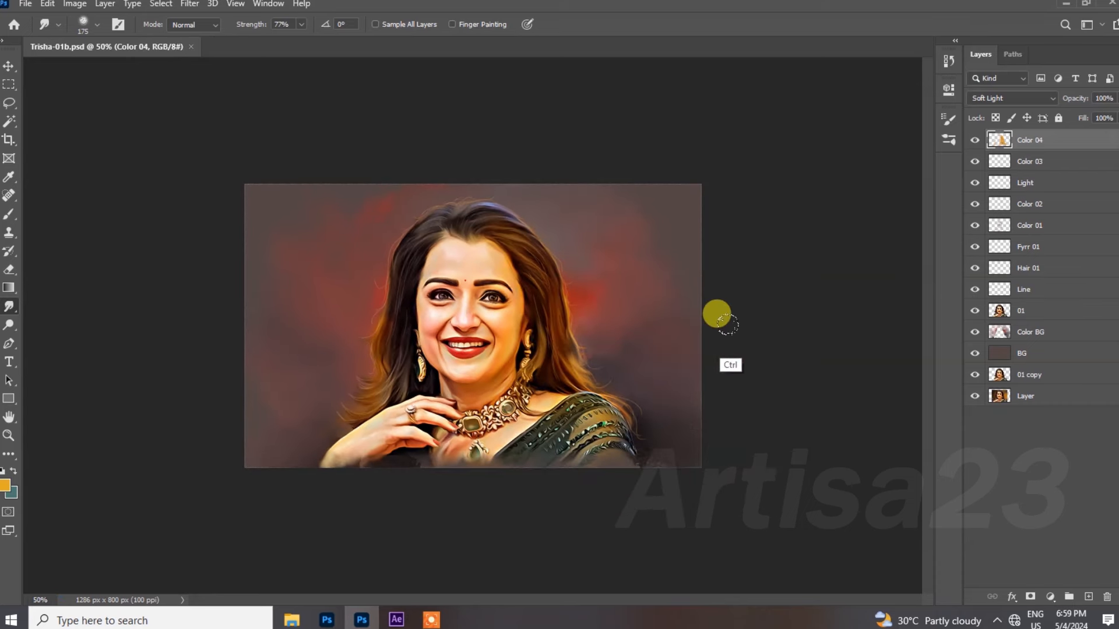
pyautogui.click(27, 5)
pyautogui.click(35, 173)
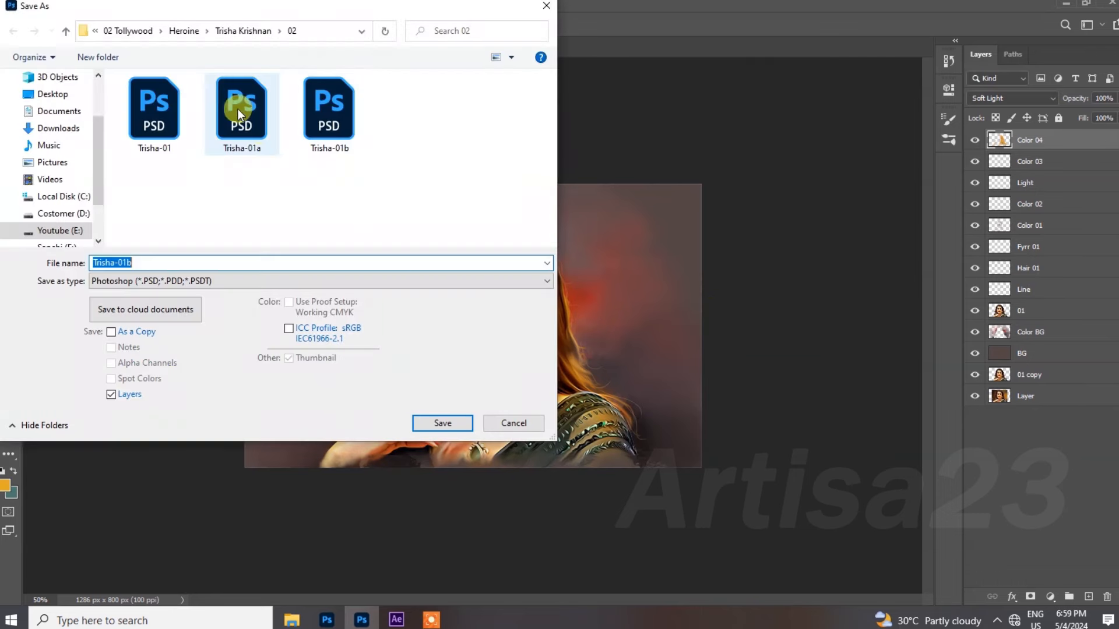
pyautogui.click(154, 107)
pyautogui.click(443, 423)
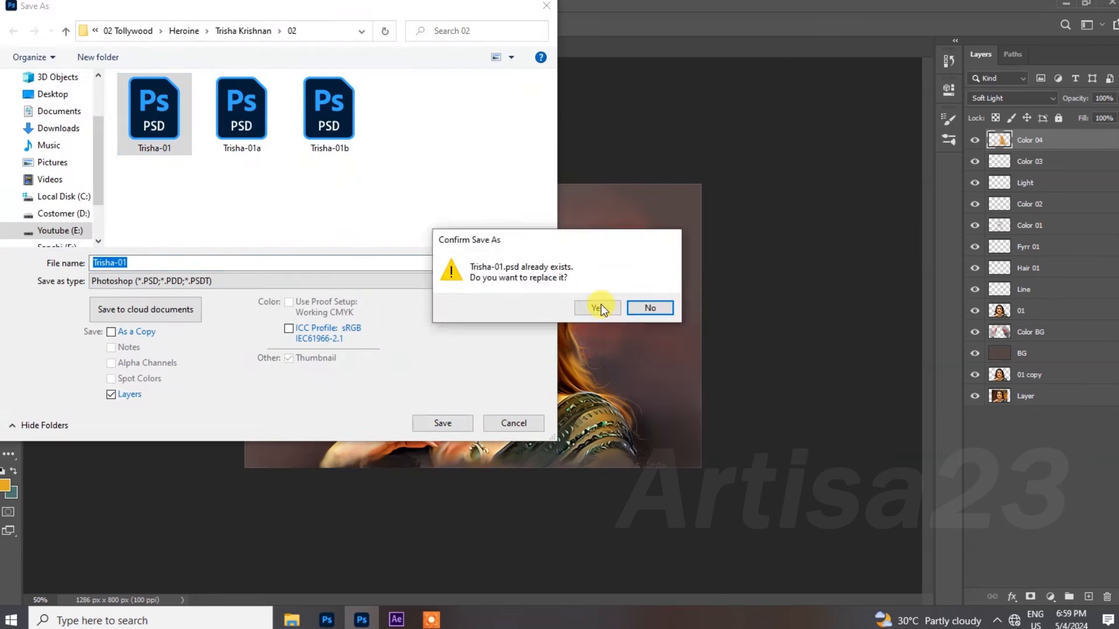
pyautogui.click(600, 304)
pyautogui.hotkey('ctrl', '+')
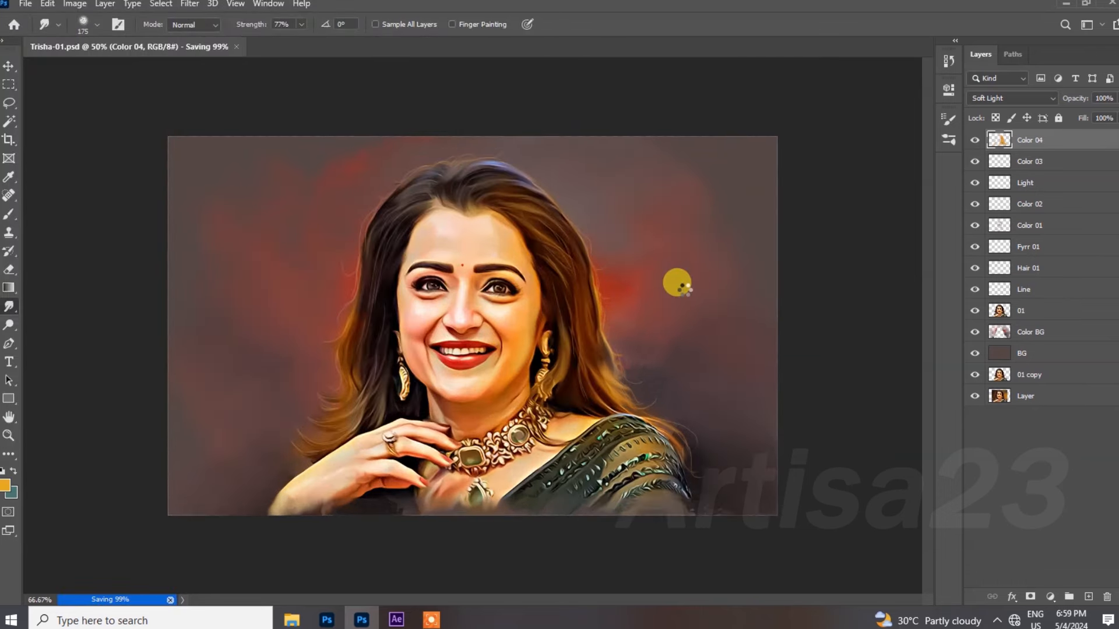
pyautogui.click(10, 66)
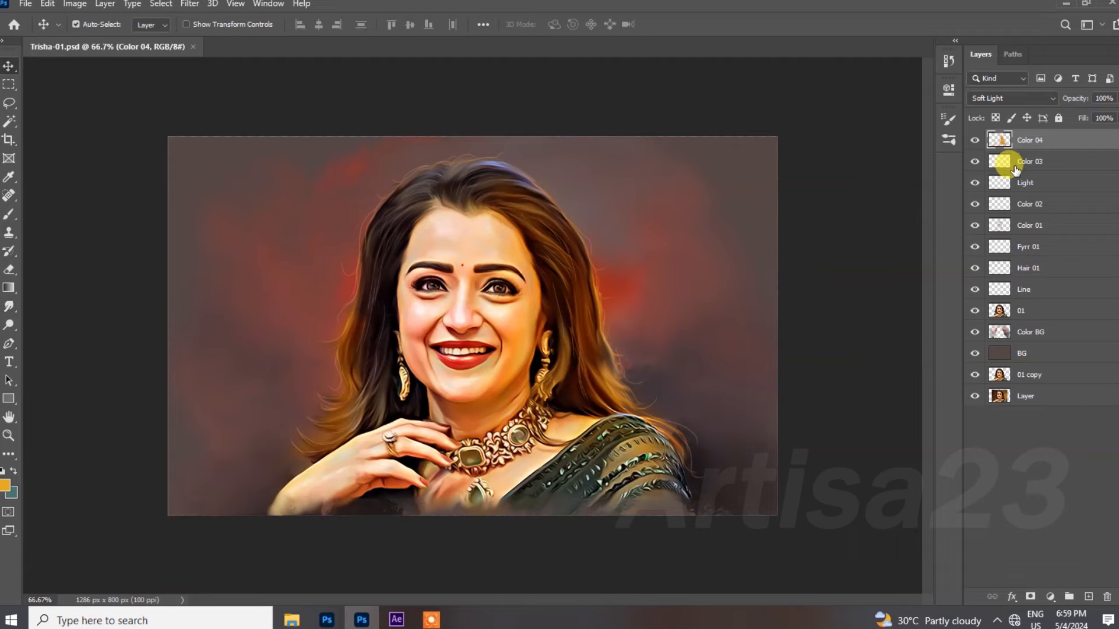